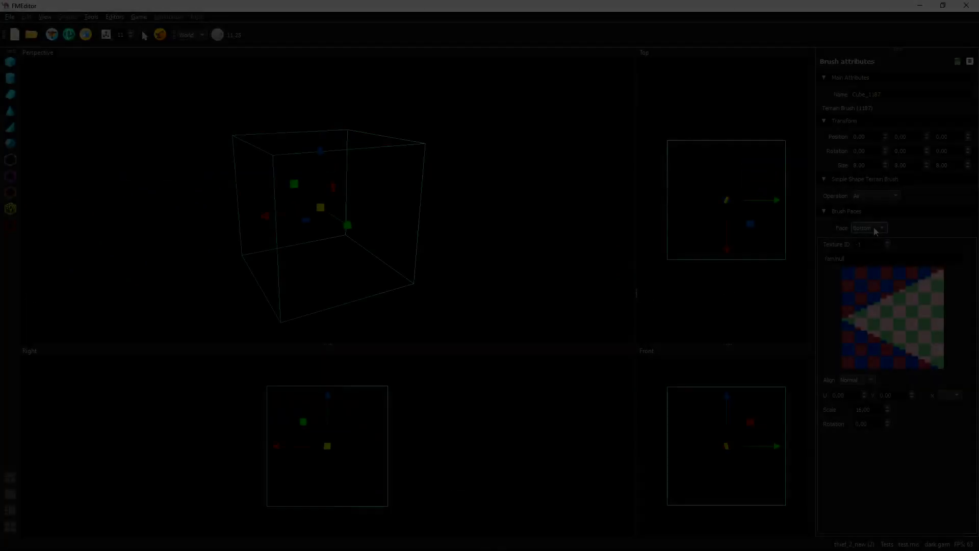
- Assign the core_1/Brickfl3 texture to the cube brush's bottom face and launch game mode
{"action": "scroll", "coordinate": [872, 242], "scroll_direction": "up", "scroll_amount": 4}
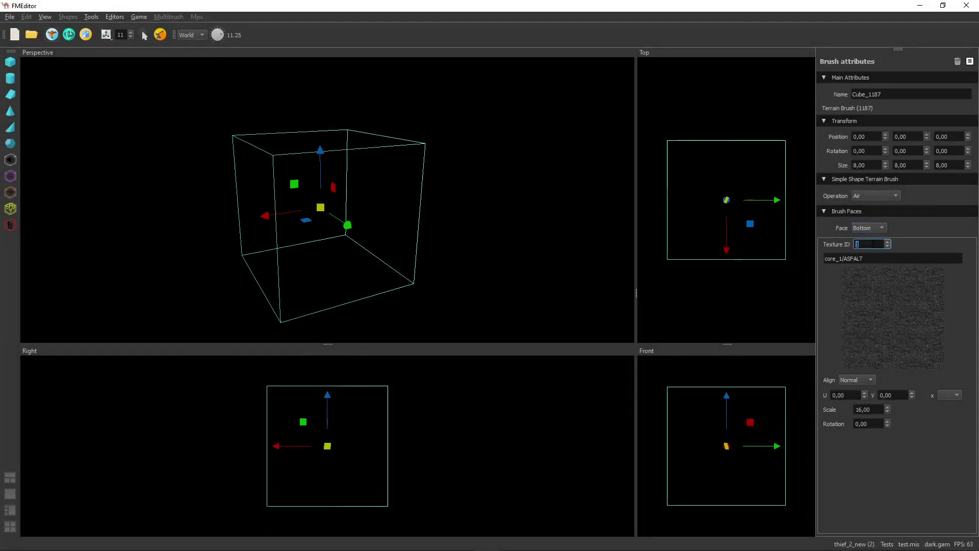
{"action": "scroll", "coordinate": [874, 244], "scroll_direction": "up", "scroll_amount": 1}
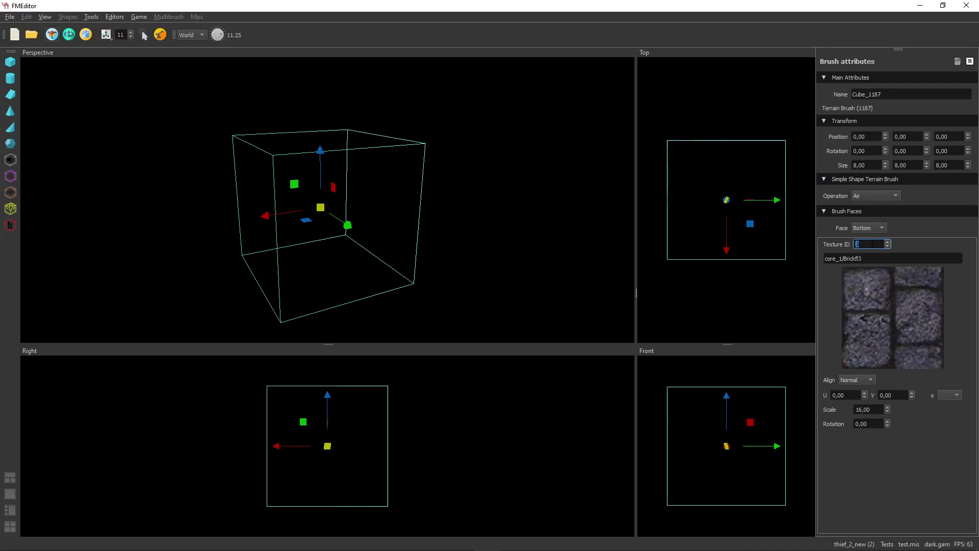
{"action": "left_click", "coordinate": [139, 17]}
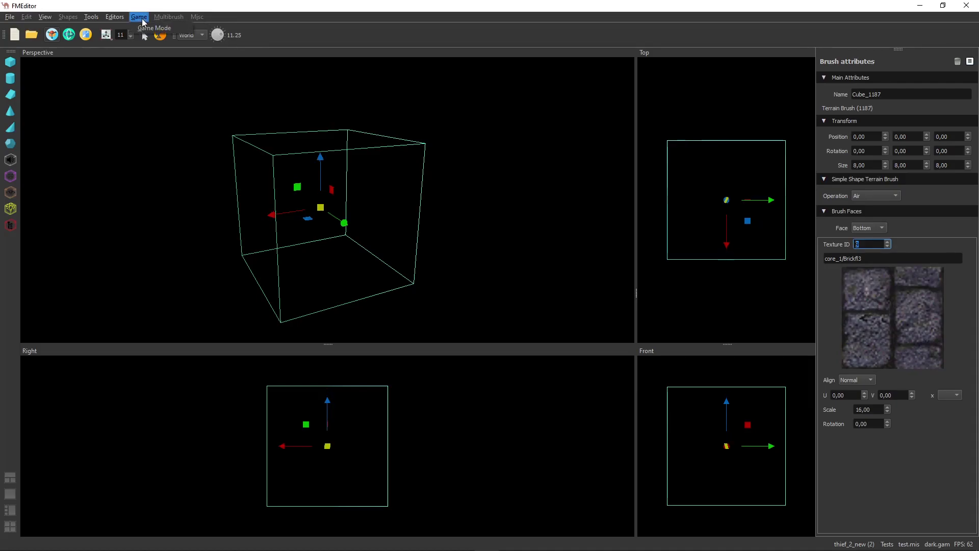
{"action": "left_click", "coordinate": [147, 30]}
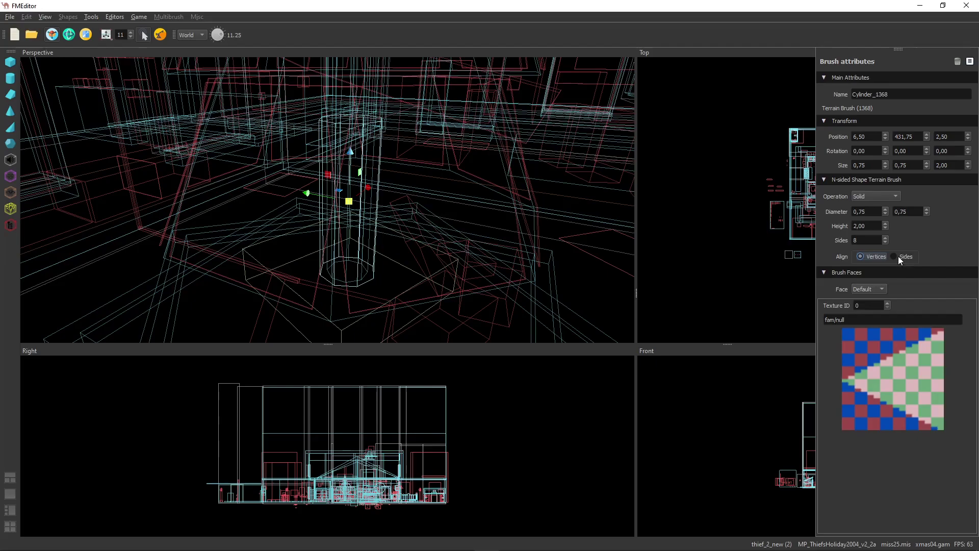
- Align the selected solid cylinder brush by its sides and increase its number of sides
{"action": "left_click", "coordinate": [898, 256]}
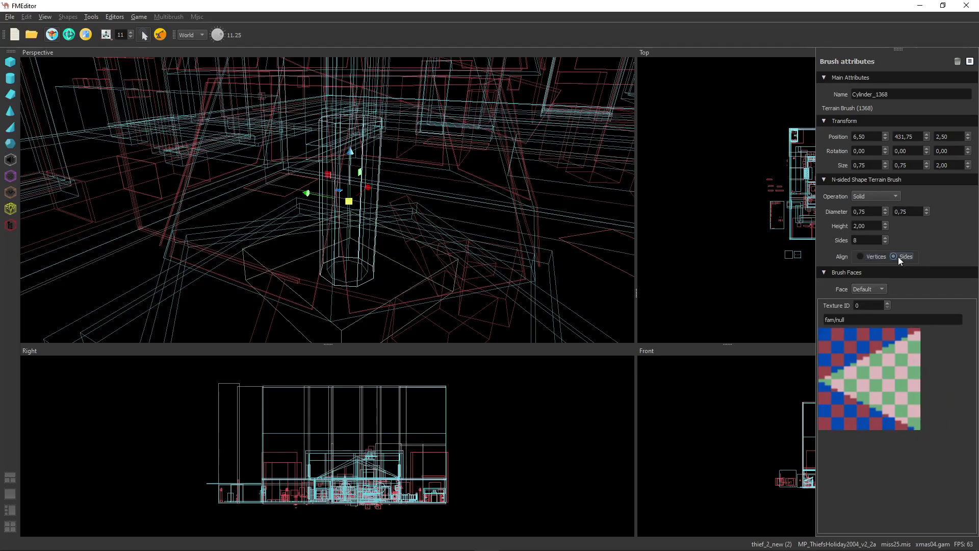
{"action": "left_click", "coordinate": [867, 256]}
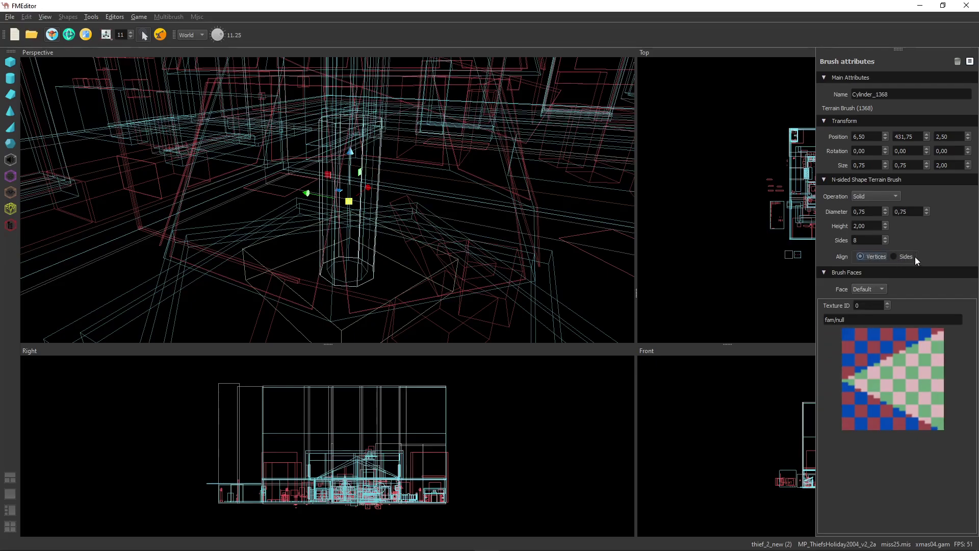
{"action": "left_click", "coordinate": [902, 257]}
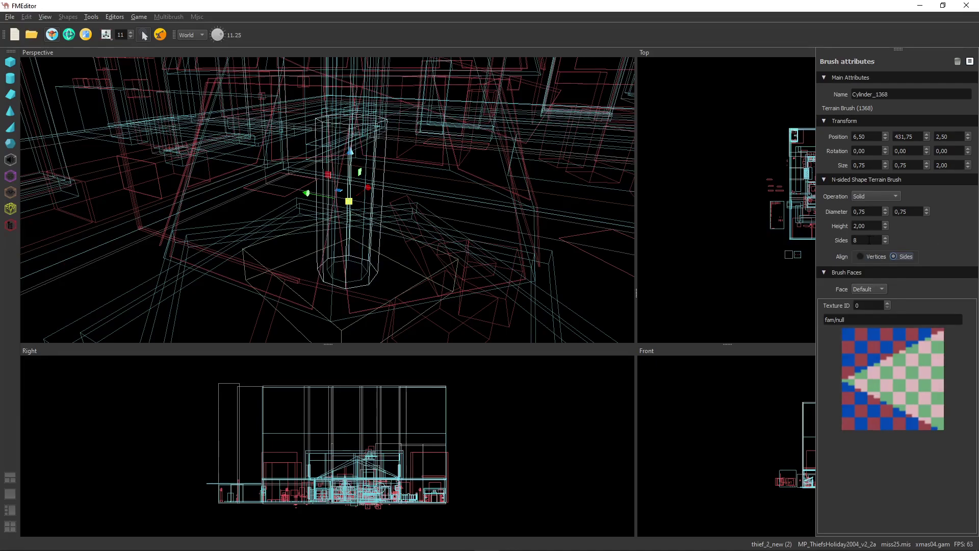
{"action": "scroll", "coordinate": [868, 240], "scroll_direction": "up", "scroll_amount": 2}
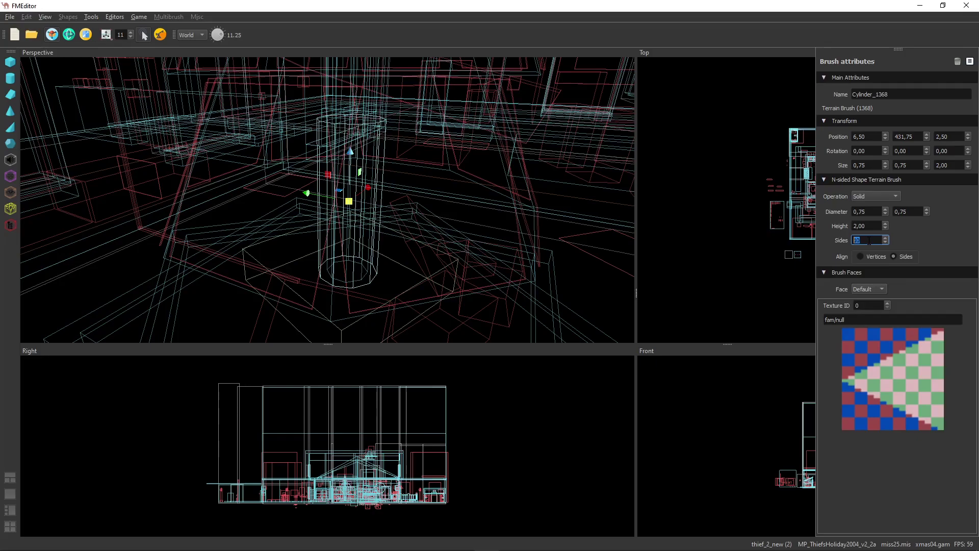
{"action": "scroll", "coordinate": [870, 241], "scroll_direction": "up", "scroll_amount": 2}
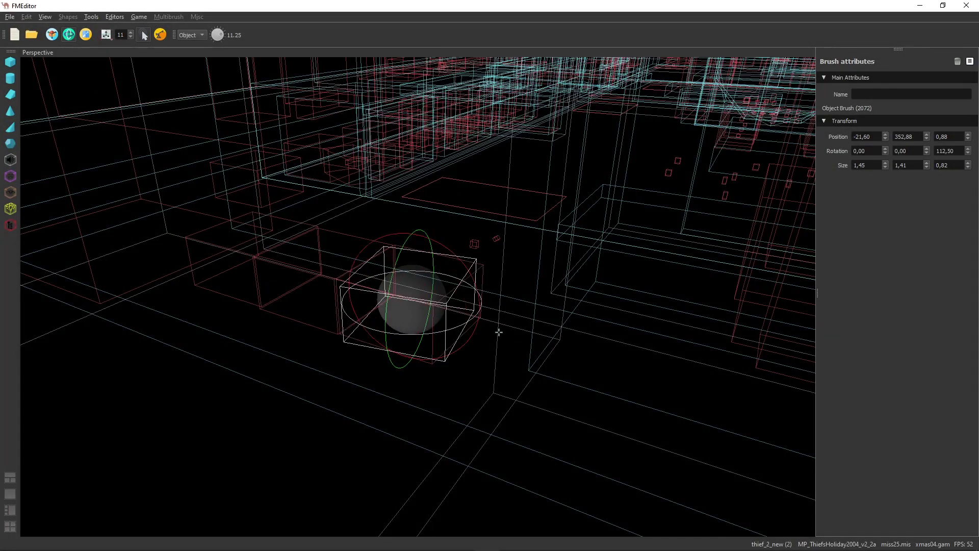
- Rotate the selected object brush using its rotation ring in the perspective view
{"action": "mouse_move", "coordinate": [498, 332]}
{"action": "left_mouse_down"}
{"action": "mouse_move", "coordinate": [385, 334]}
{"action": "mouse_move", "coordinate": [399, 331]}
{"action": "mouse_move", "coordinate": [405, 308]}
{"action": "left_mouse_up"}
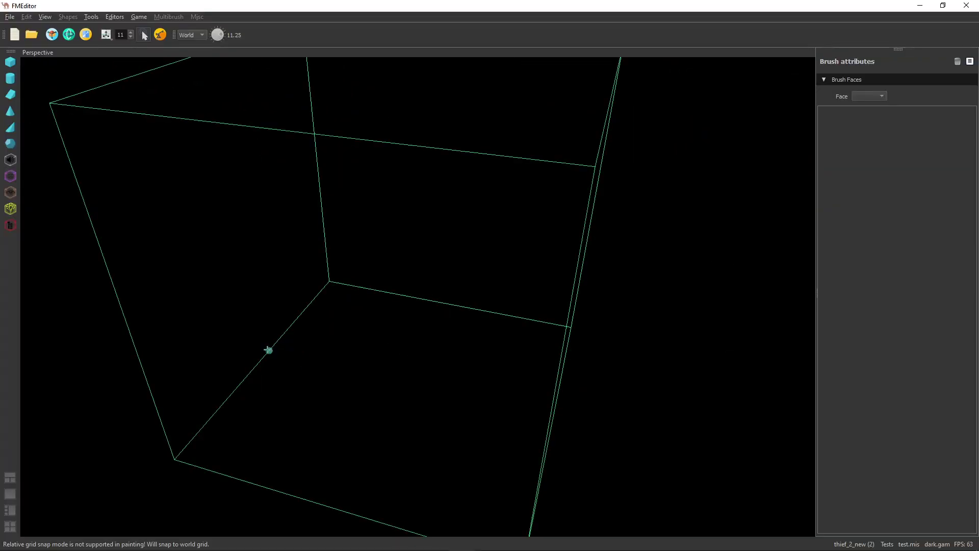
- Paint new brush shapes starting from the floor edge of the existing cube brush
{"action": "mouse_move", "coordinate": [268, 350]}
{"action": "left_mouse_down"}
{"action": "mouse_move", "coordinate": [289, 394]}
{"action": "mouse_move", "coordinate": [306, 393]}
{"action": "mouse_move", "coordinate": [286, 376]}
{"action": "mouse_move", "coordinate": [249, 372]}
{"action": "mouse_move", "coordinate": [291, 363]}
{"action": "mouse_move", "coordinate": [294, 393]}
{"action": "mouse_move", "coordinate": [280, 382]}
{"action": "mouse_move", "coordinate": [277, 291]}
{"action": "mouse_move", "coordinate": [276, 321]}
{"action": "left_mouse_up"}
{"action": "left_click", "coordinate": [276, 321]}
{"action": "left_click_drag", "start_coordinate": [301, 335], "coordinate": [255, 280], "text": "shift"}
{"action": "left_click_drag", "start_coordinate": [255, 280], "coordinate": [330, 337], "text": "shift"}
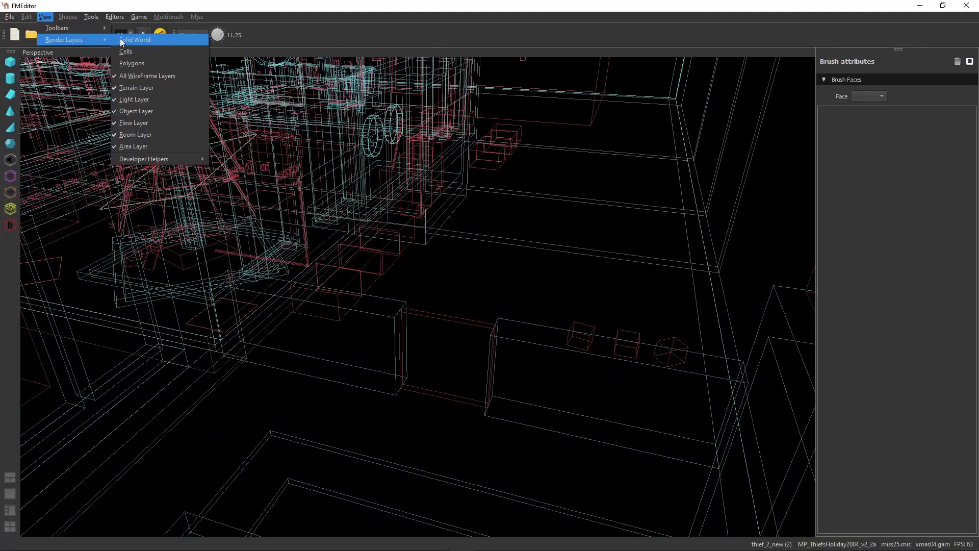
- Render the mission as coloured Polygons and inspect the interior with the counters and archway
{"action": "left_click", "coordinate": [145, 64]}
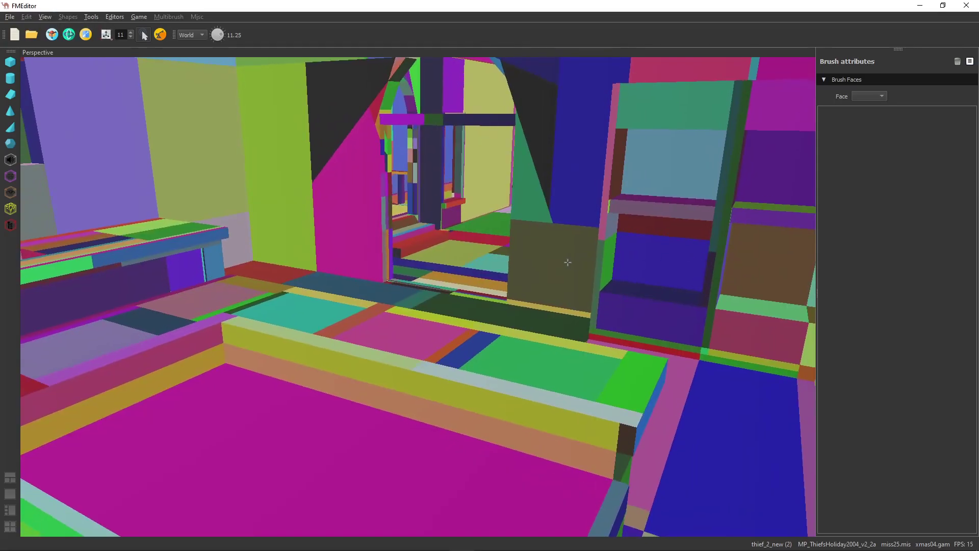
{"action": "scroll", "coordinate": [544, 259], "scroll_direction": "down", "scroll_amount": 5}
{"action": "middle_click_drag", "start_coordinate": [562, 263], "coordinate": [611, 266]}
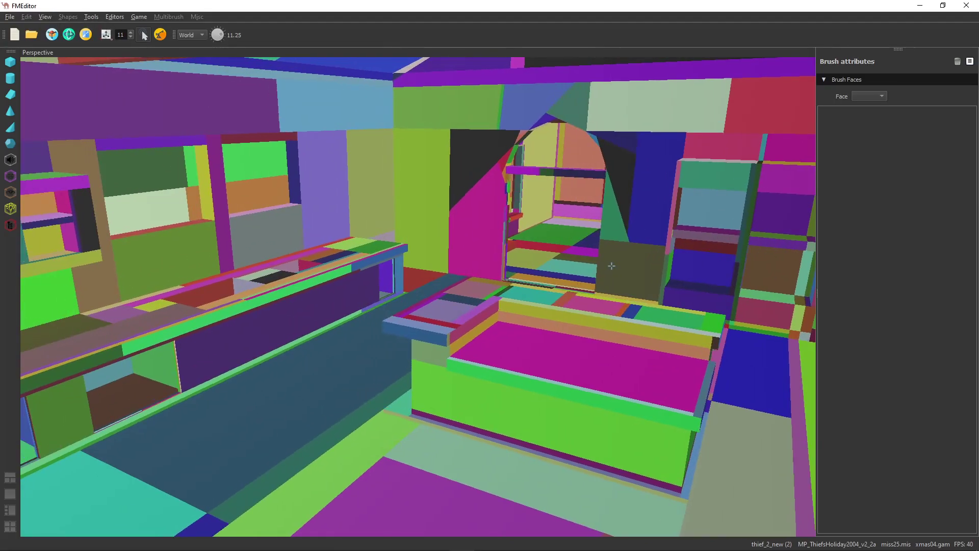
{"action": "scroll", "coordinate": [604, 263], "scroll_direction": "up", "scroll_amount": 6}
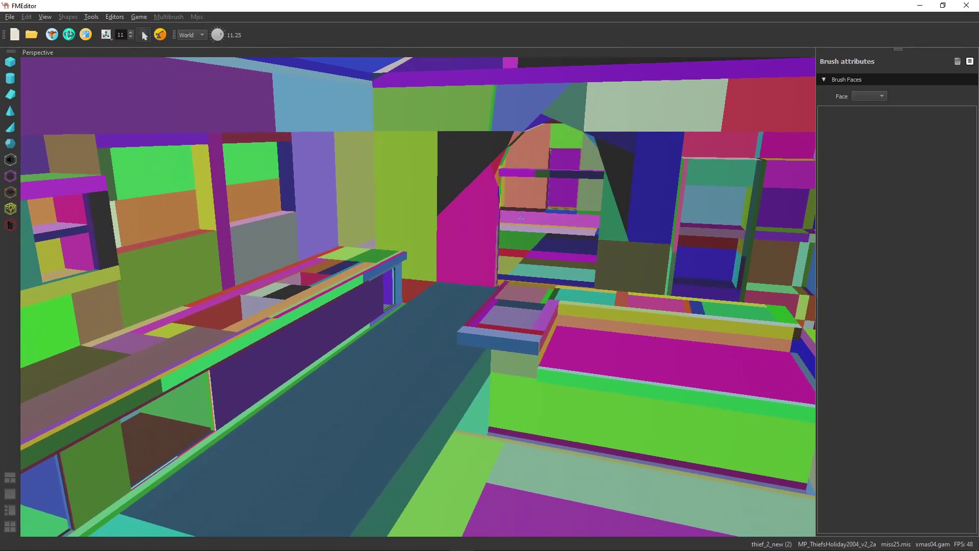
- Switch the render layer to Cells and inspect the same interior from other angles
{"action": "left_click", "coordinate": [47, 18]}
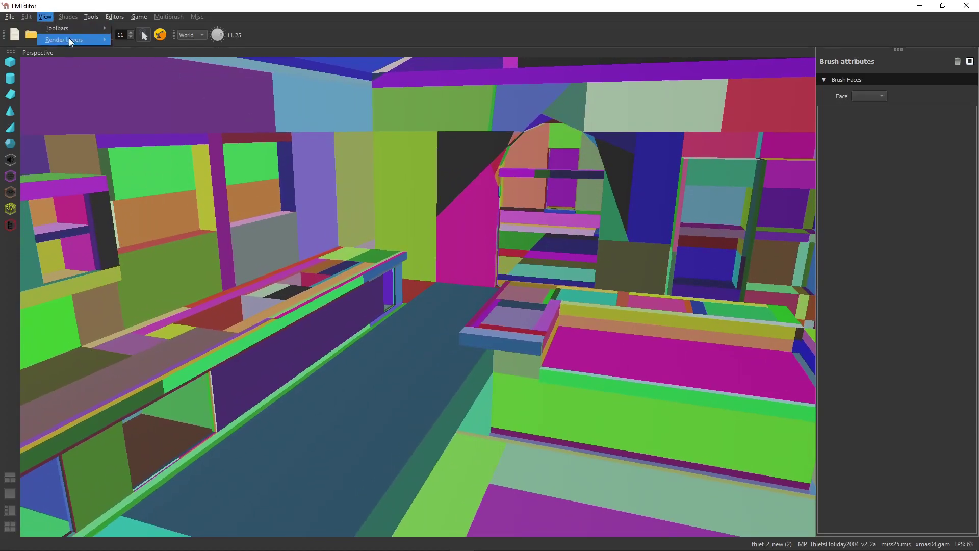
{"action": "mouse_move", "coordinate": [71, 40]}
{"action": "left_click", "coordinate": [128, 52]}
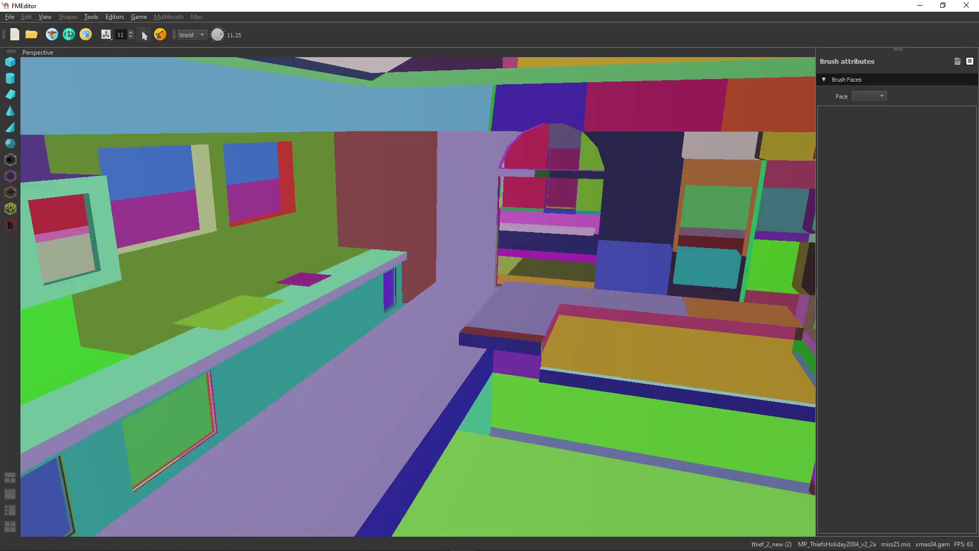
{"action": "middle_click_drag", "start_coordinate": [618, 268], "coordinate": [656, 243]}
{"action": "middle_click_drag", "start_coordinate": [573, 219], "coordinate": [494, 204]}
{"action": "scroll", "coordinate": [443, 189], "scroll_direction": "down", "scroll_amount": 3}
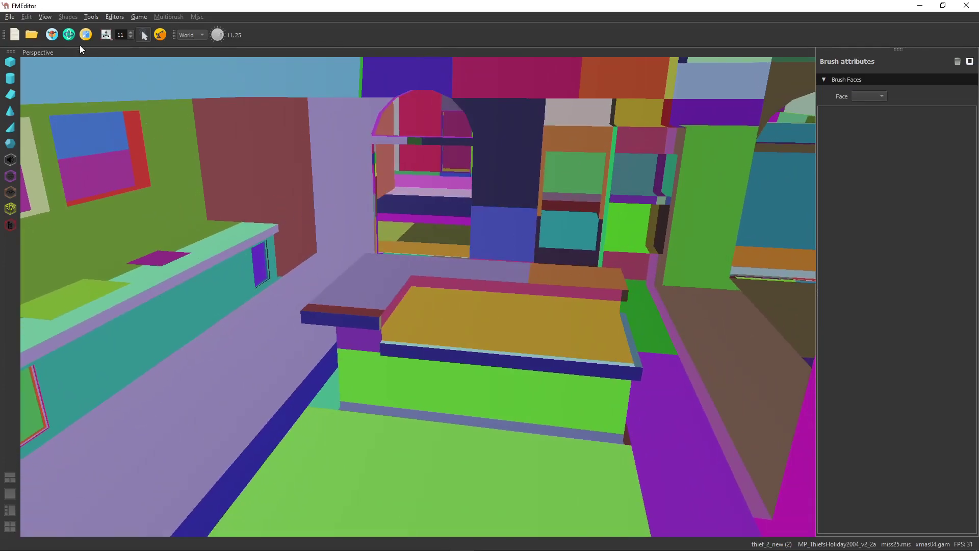
- Switch the render layer back from Cells to Polygons
{"action": "left_click", "coordinate": [45, 17]}
{"action": "mouse_move", "coordinate": [81, 38]}
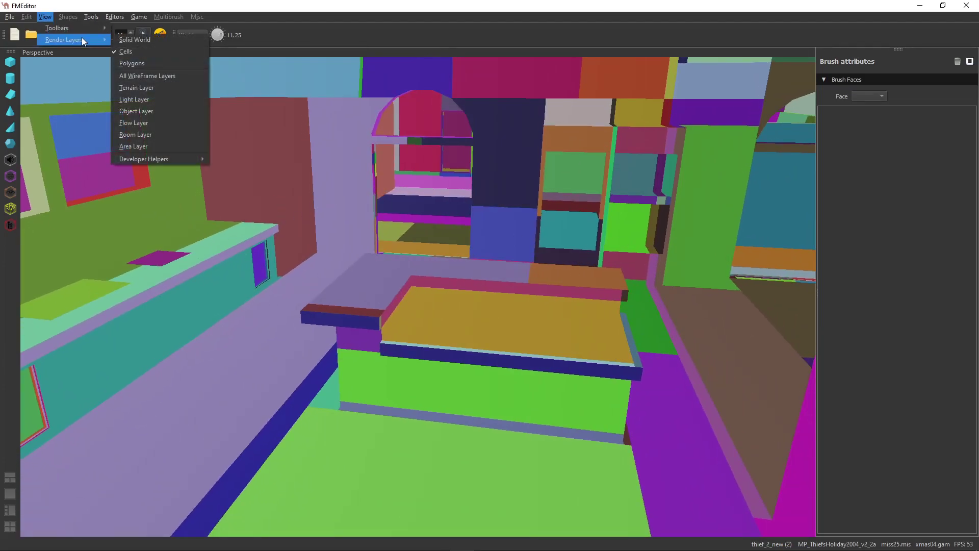
{"action": "left_click", "coordinate": [173, 53]}
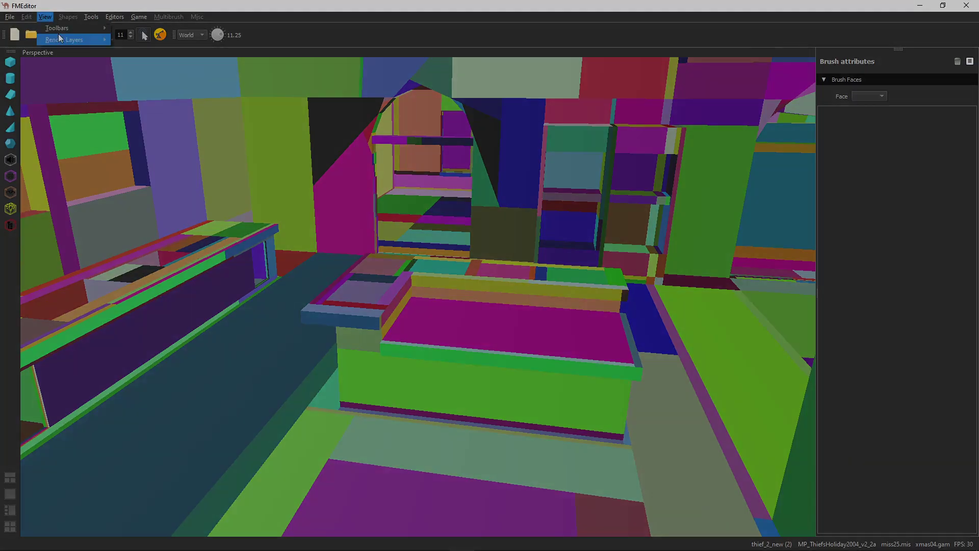
{"action": "left_click", "coordinate": [114, 16]}
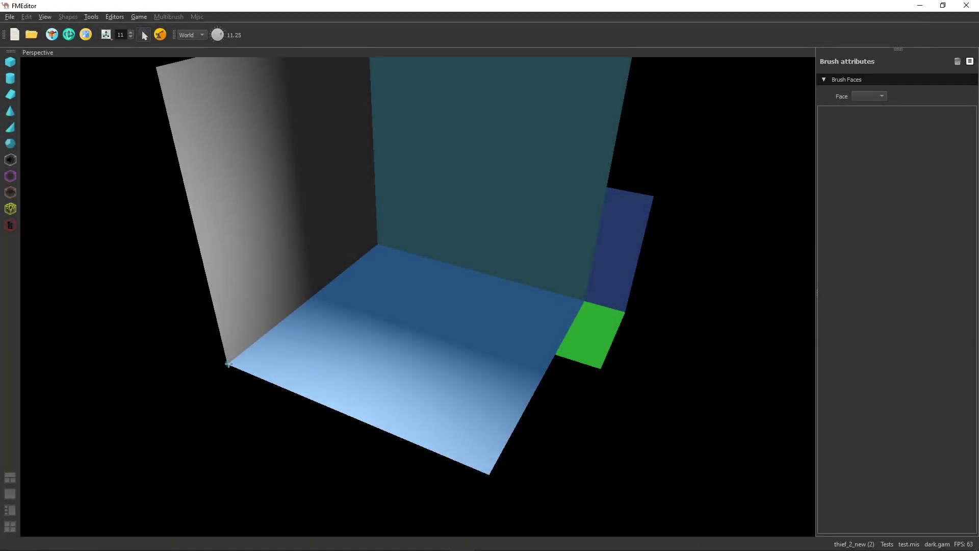
- Paint an air cube brush about 3.19 × 2.81 × 5.88 outside the near corner of the blue floor
{"action": "mouse_move", "coordinate": [228, 365]}
{"action": "left_mouse_down"}
{"action": "mouse_move", "coordinate": [232, 387]}
{"action": "mouse_move", "coordinate": [187, 472]}
{"action": "left_mouse_up"}
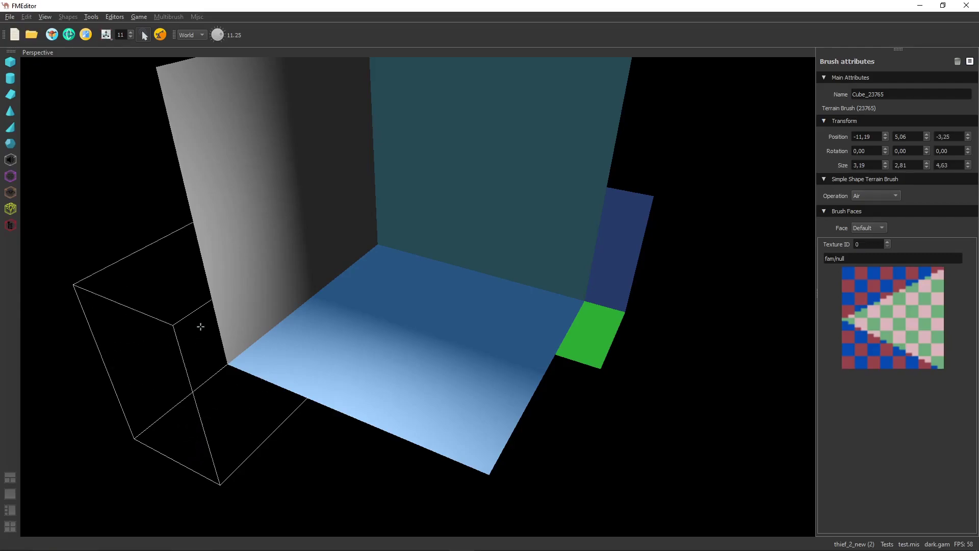
{"action": "left_click", "coordinate": [189, 269]}
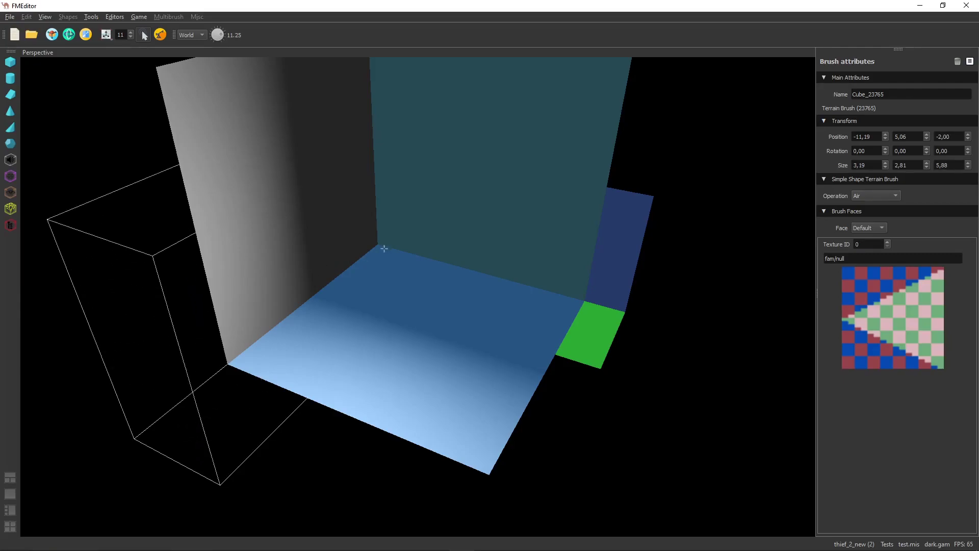
{"action": "left_click", "coordinate": [95, 18]}
{"action": "left_click", "coordinate": [101, 29]}
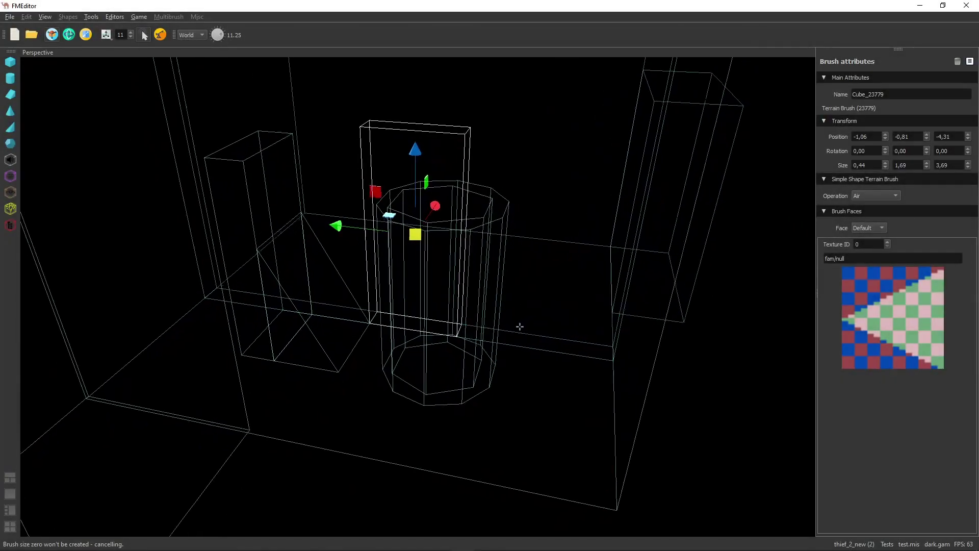
- Delete the wedge, the box brushes and the nested cylinders standing inside the room
{"action": "middle_click_drag", "start_coordinate": [520, 327], "coordinate": [514, 326]}
{"action": "left_click", "coordinate": [322, 345]}
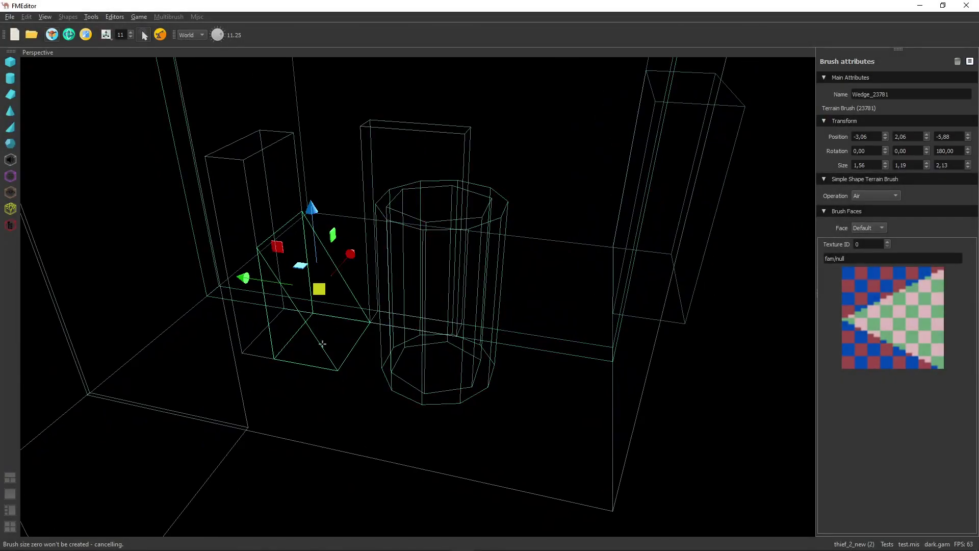
{"action": "key", "text": "Delete"}
{"action": "left_click", "coordinate": [306, 322]}
{"action": "key", "text": "Delete"}
{"action": "left_click", "coordinate": [394, 392]}
{"action": "key", "text": "Delete"}
{"action": "left_click", "coordinate": [406, 390]}
{"action": "key", "text": "Delete"}
{"action": "left_click", "coordinate": [457, 313]}
{"action": "key", "text": "Delete"}
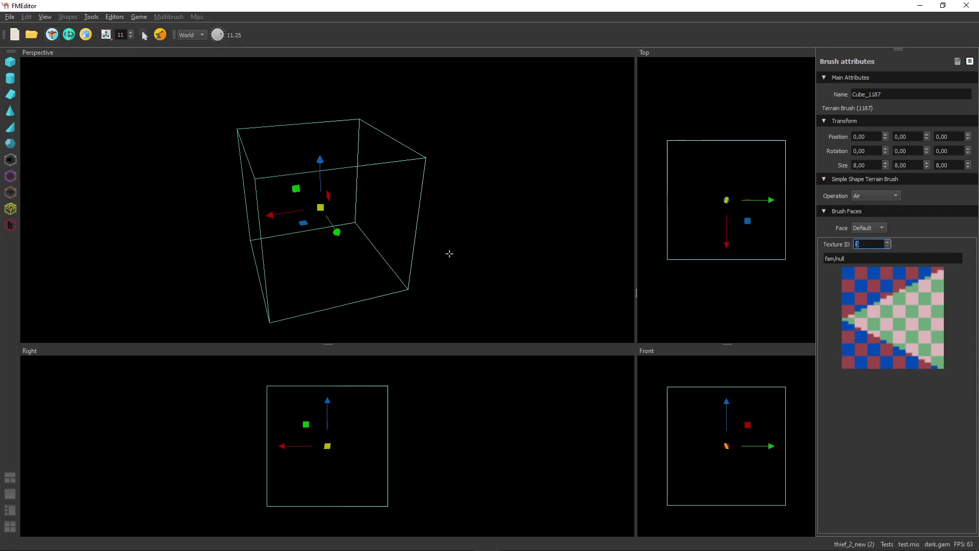
- Set the bottom face of the 8 × 8 × 8 cube brush to texture ID 9, core_1/Brickfl3
{"action": "middle_click_drag", "start_coordinate": [417, 276], "coordinate": [438, 268]}
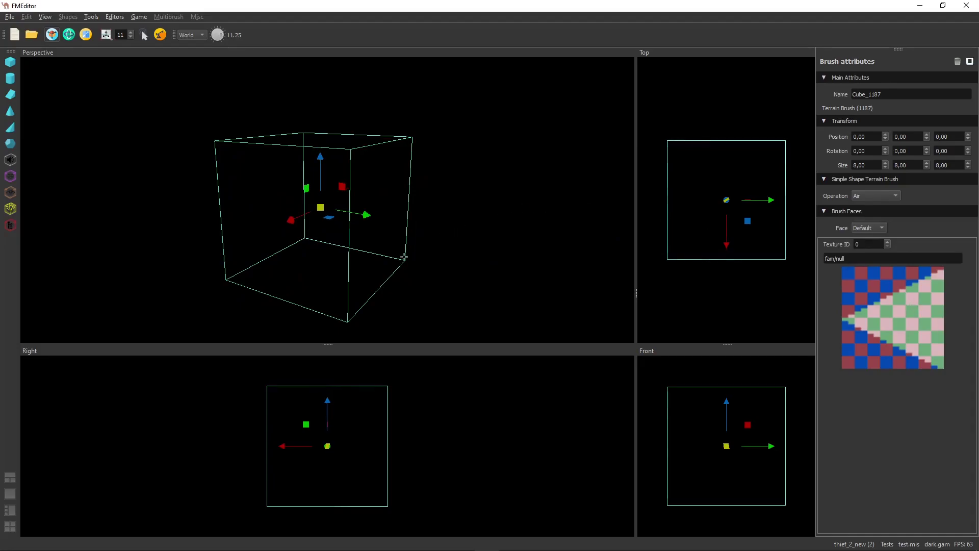
{"action": "middle_click_drag", "start_coordinate": [404, 256], "coordinate": [264, 276]}
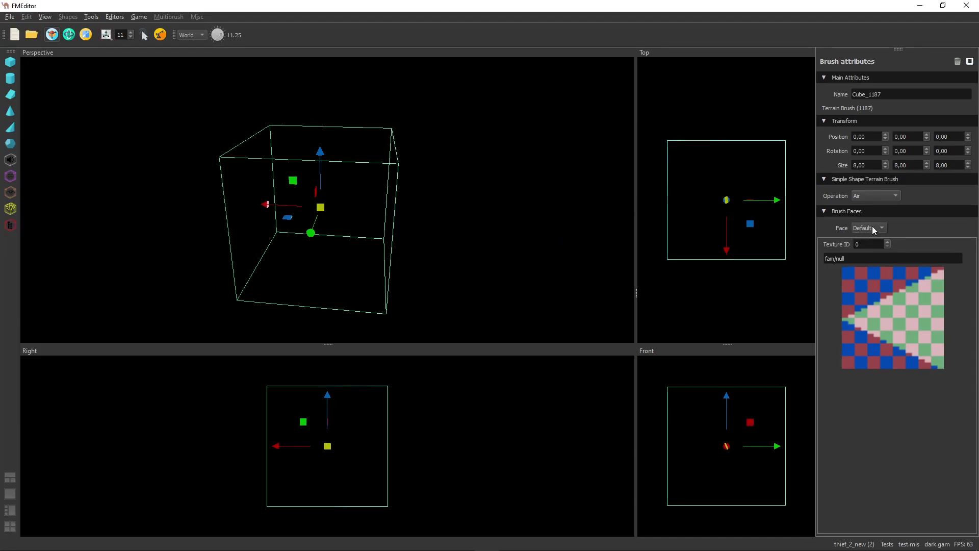
{"action": "mouse_move", "coordinate": [382, 245]}
{"action": "middle_mouse_down"}
{"action": "mouse_move", "coordinate": [507, 229]}
{"action": "mouse_move", "coordinate": [451, 232]}
{"action": "middle_mouse_up"}
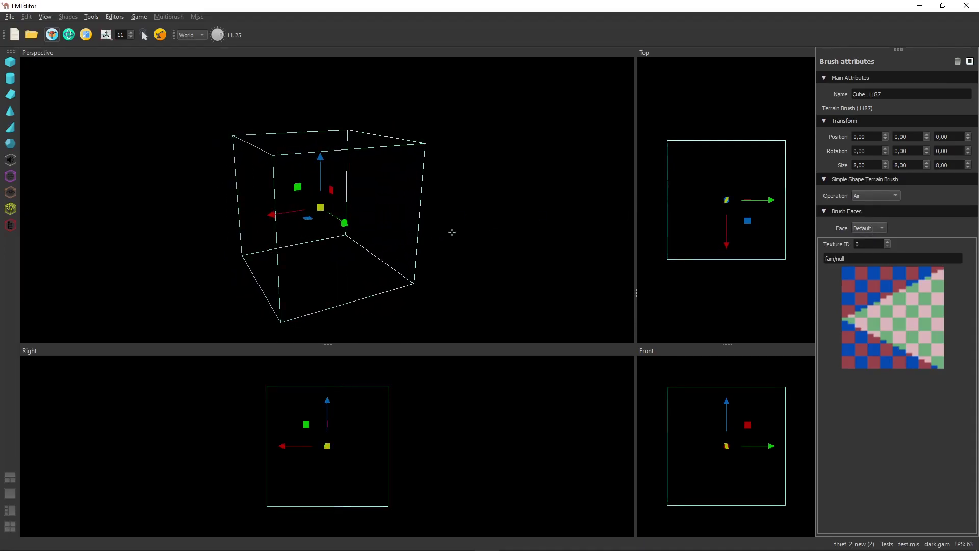
{"action": "scroll", "coordinate": [866, 230], "scroll_direction": "down", "scroll_amount": 1}
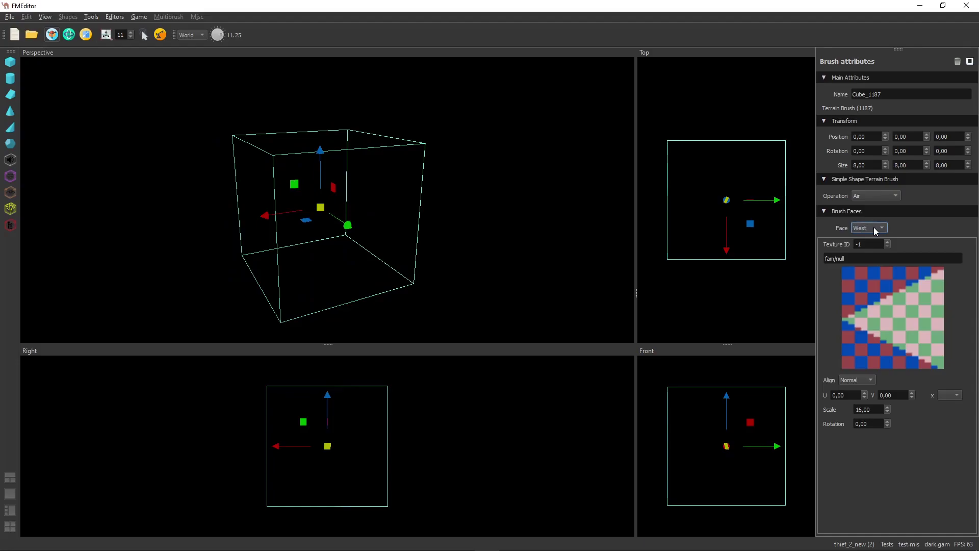
{"action": "scroll", "coordinate": [876, 231], "scroll_direction": "down", "scroll_amount": 1}
{"action": "scroll", "coordinate": [873, 244], "scroll_direction": "up", "scroll_amount": 8}
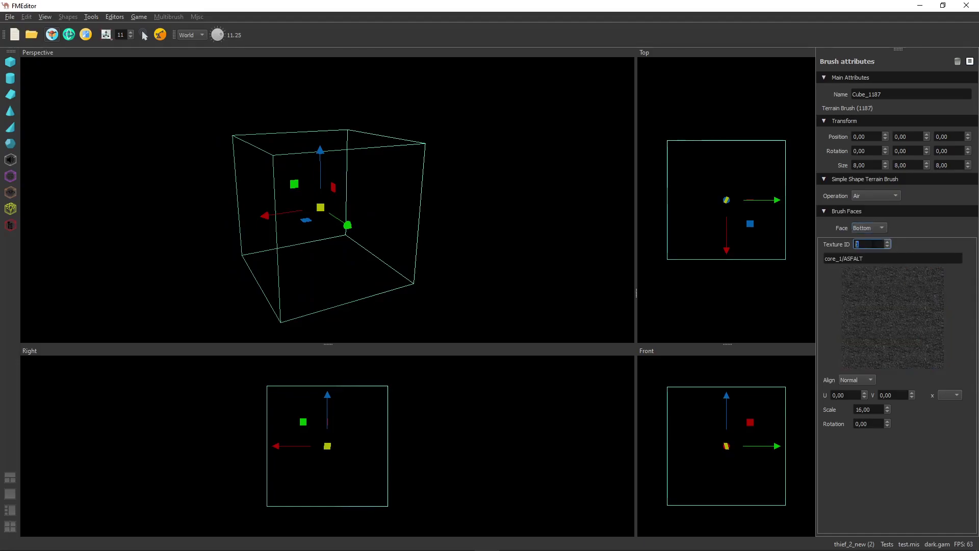
{"action": "scroll", "coordinate": [873, 244], "scroll_direction": "up", "scroll_amount": 2}
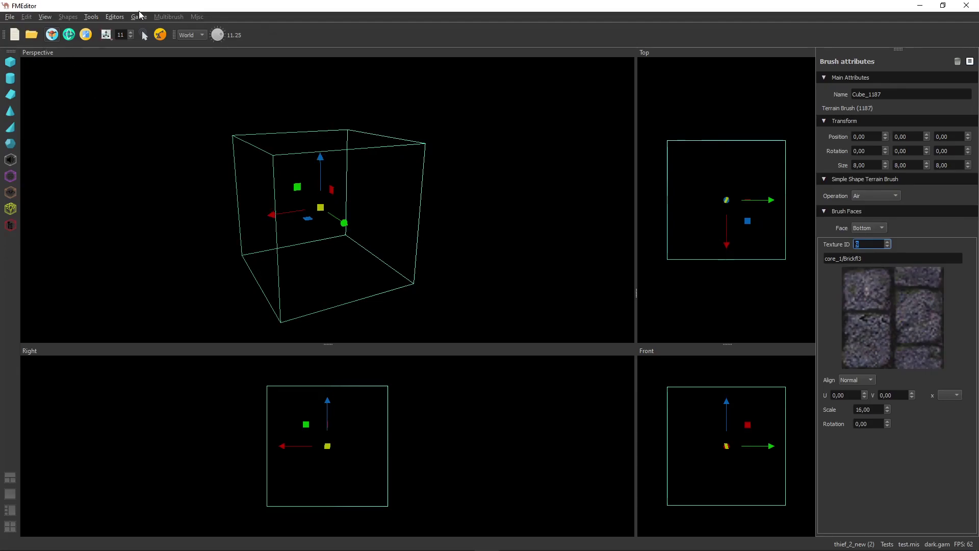
- Preview the room's brick floor in game mode and return to the editor
{"action": "left_click", "coordinate": [139, 17]}
{"action": "left_click", "coordinate": [153, 26]}
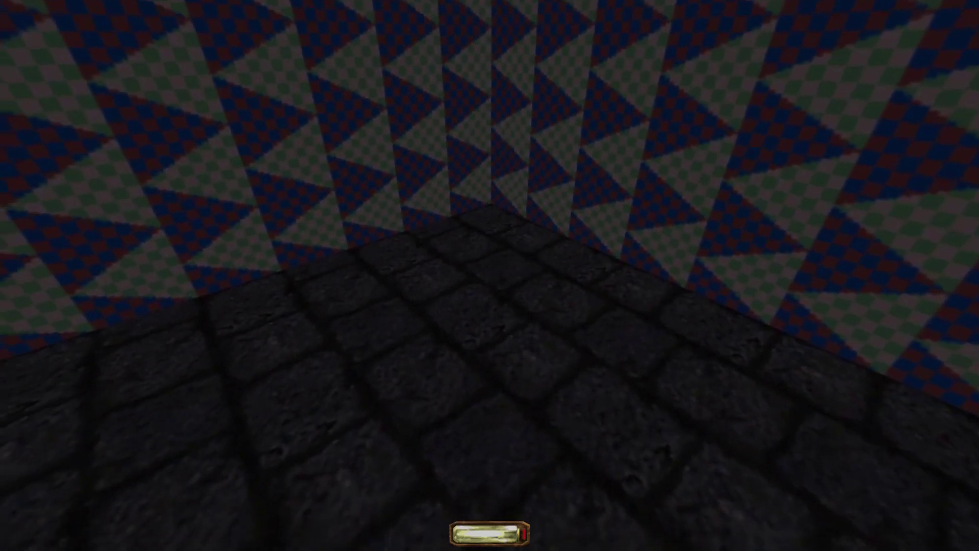
{"action": "key", "text": "Escape"}
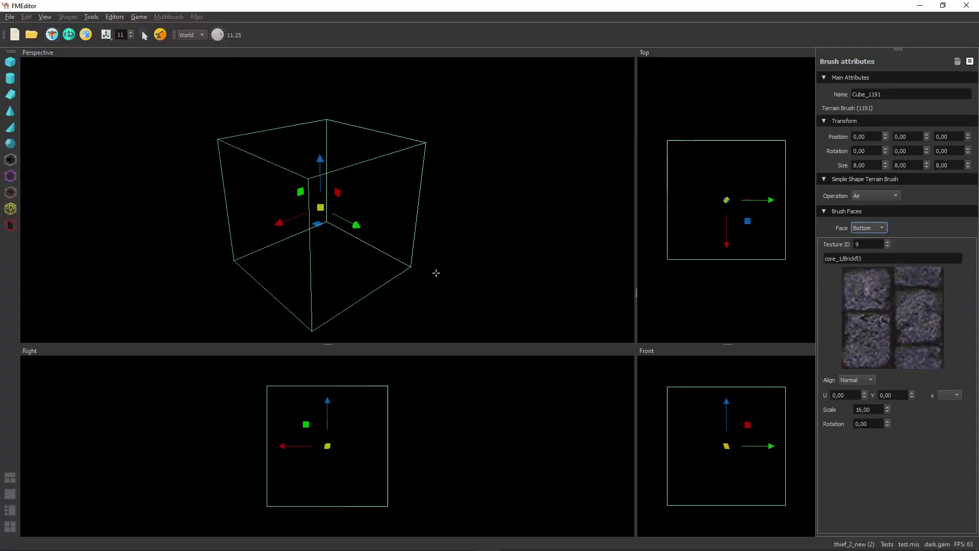
- Set the texture rotation of the cube brush's bottom face to 45
{"action": "mouse_move", "coordinate": [449, 247]}
{"action": "middle_mouse_down"}
{"action": "mouse_move", "coordinate": [368, 253]}
{"action": "mouse_move", "coordinate": [494, 243]}
{"action": "mouse_move", "coordinate": [436, 246]}
{"action": "middle_mouse_up"}
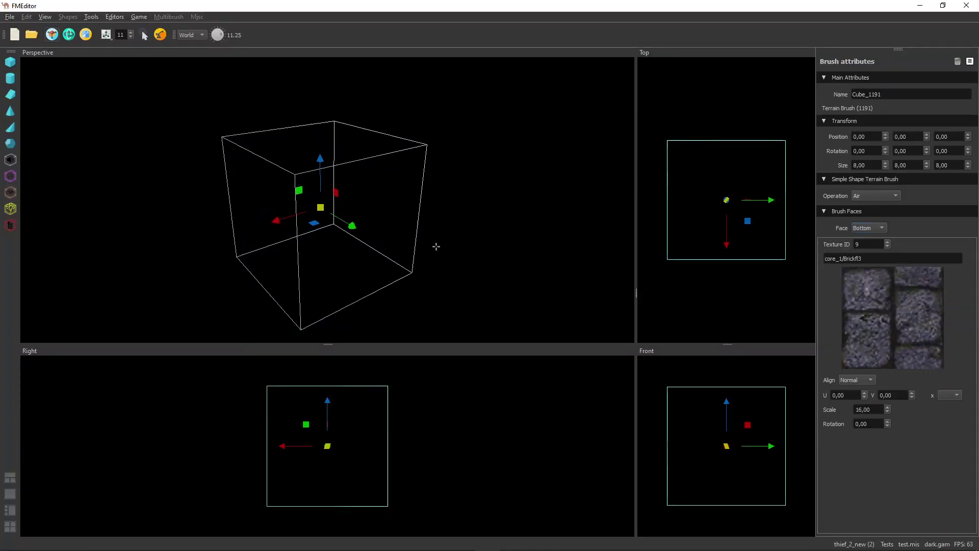
{"action": "double_click", "coordinate": [875, 425]}
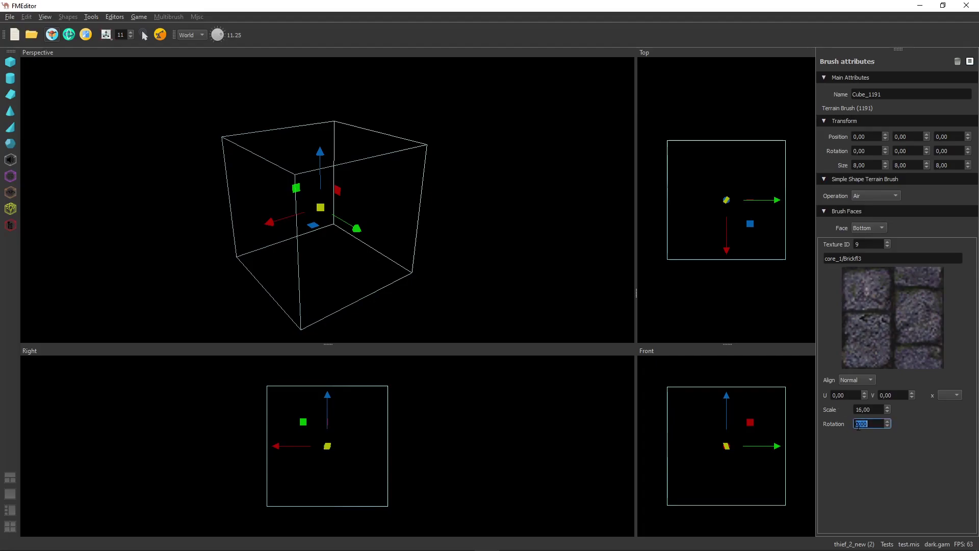
{"action": "type", "text": "45"}
{"action": "key", "text": "Return"}
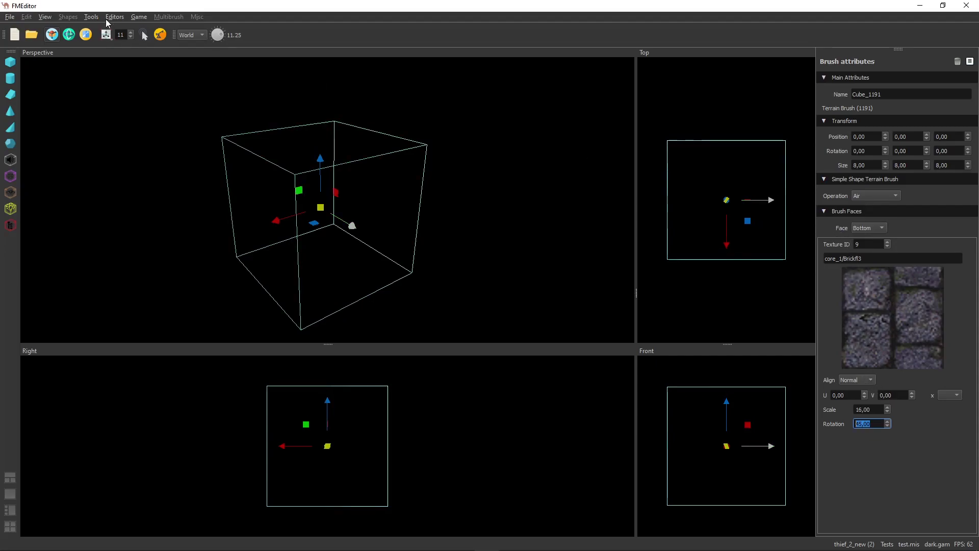
- Preview the rotated brick floor texture in game mode and return to the editor
{"action": "left_click", "coordinate": [138, 17]}
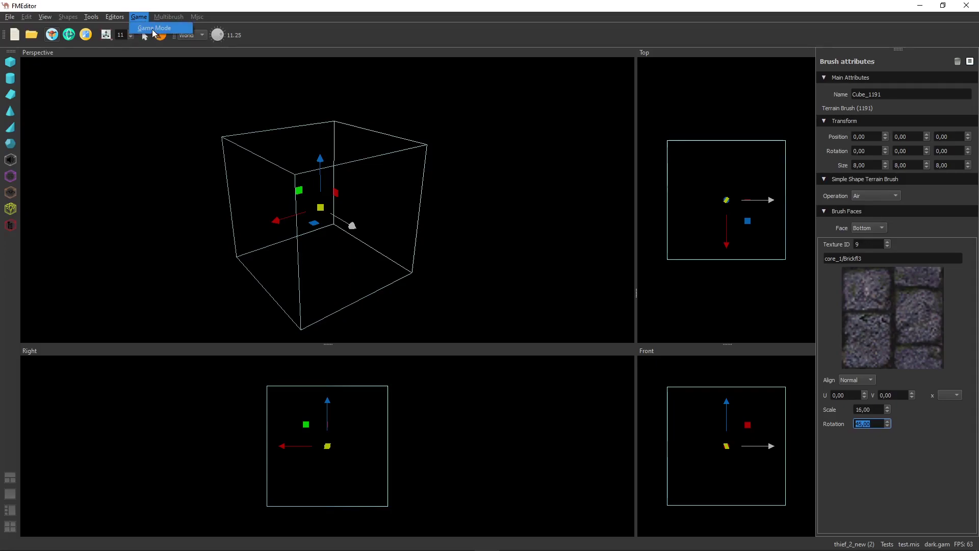
{"action": "left_click", "coordinate": [137, 27]}
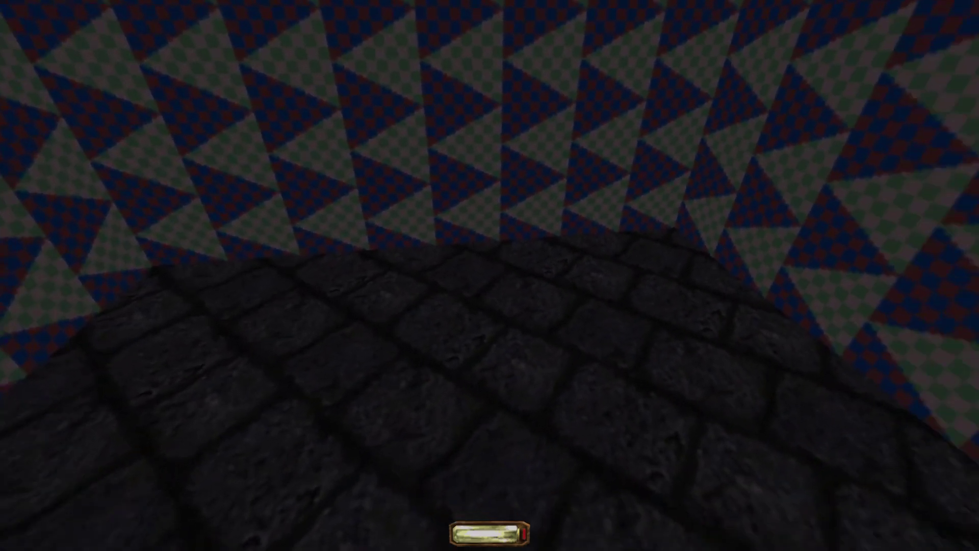
{"action": "key", "text": "alt+e"}
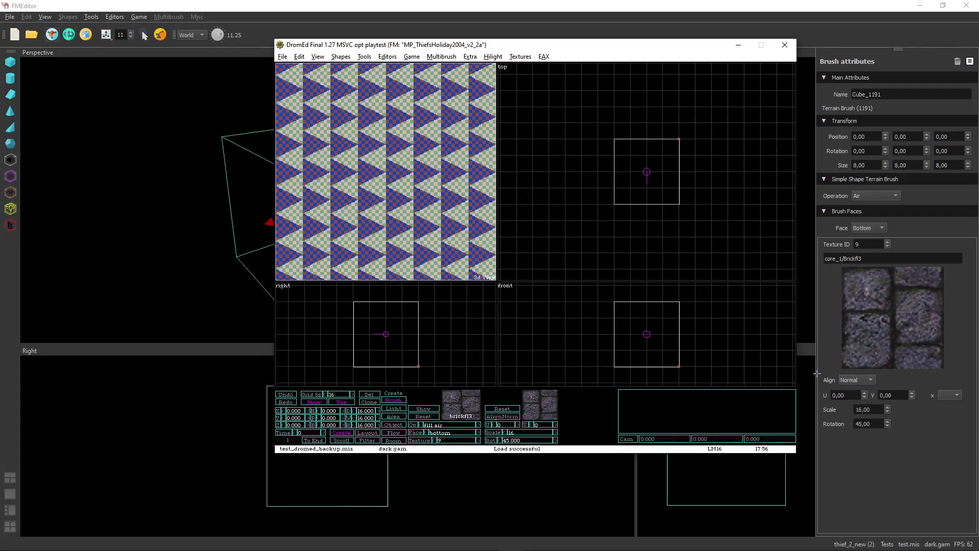
- Try the Brush and Normal texture alignments on the bottom face, set it to Extended, and compare with DromEd's texture alignment control
{"action": "left_click", "coordinate": [862, 382]}
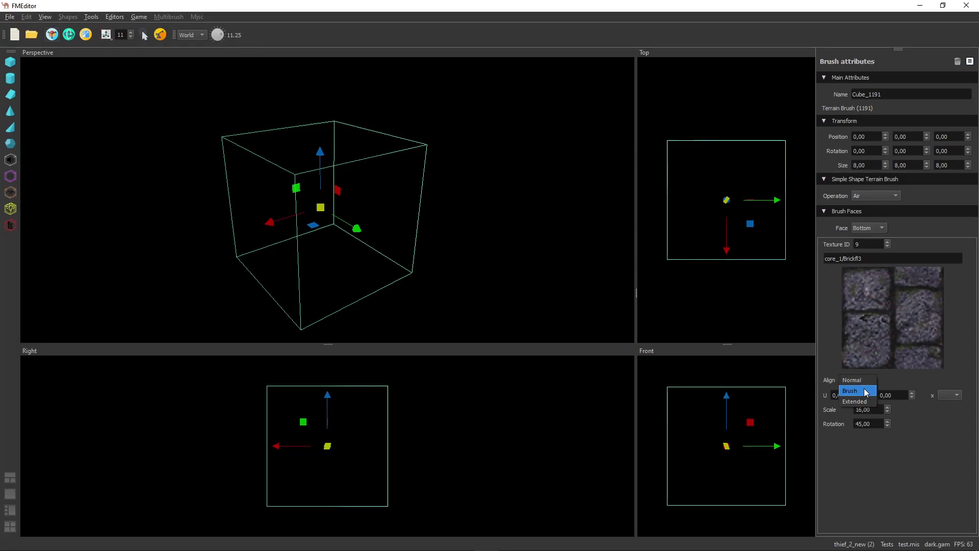
{"action": "left_click", "coordinate": [865, 392]}
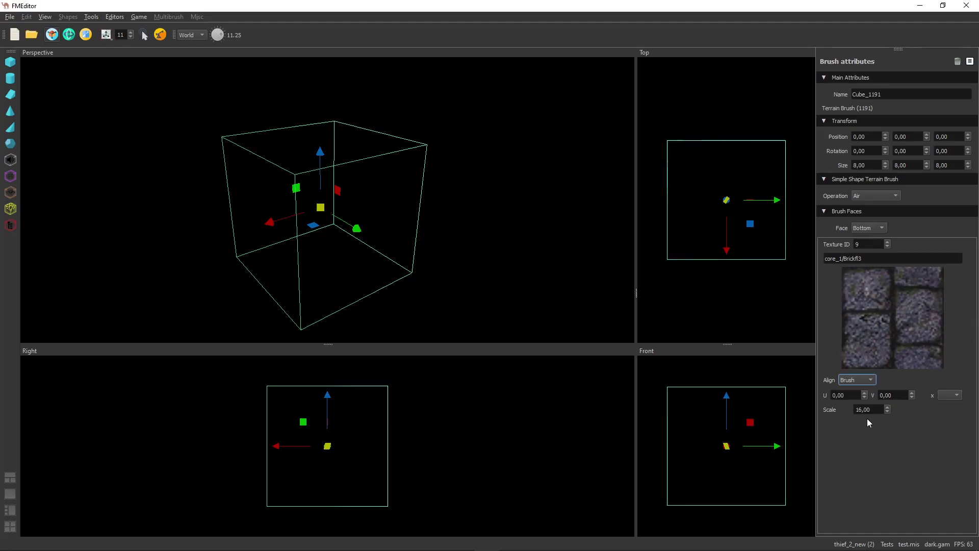
{"action": "left_click", "coordinate": [857, 380]}
{"action": "left_click", "coordinate": [851, 368]}
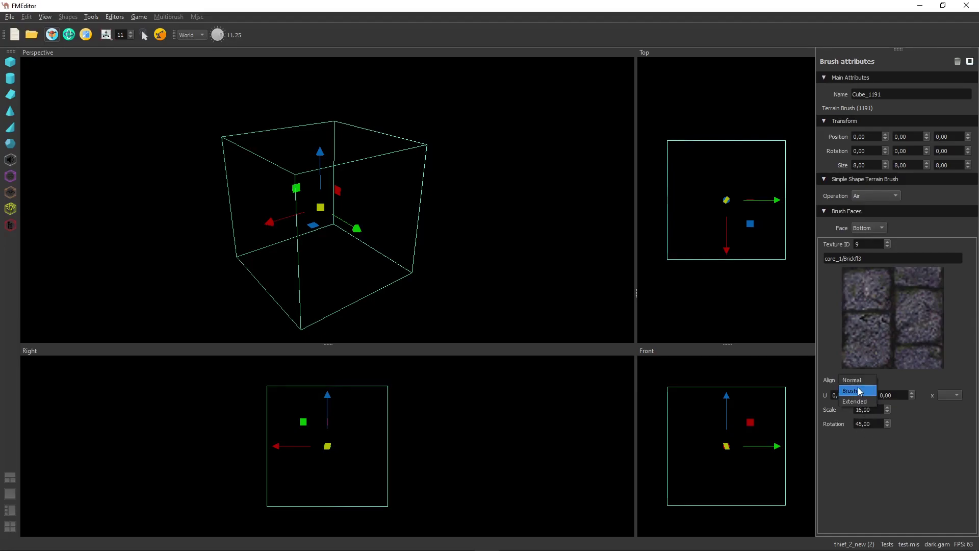
{"action": "left_click", "coordinate": [860, 390]}
{"action": "left_click", "coordinate": [858, 380]}
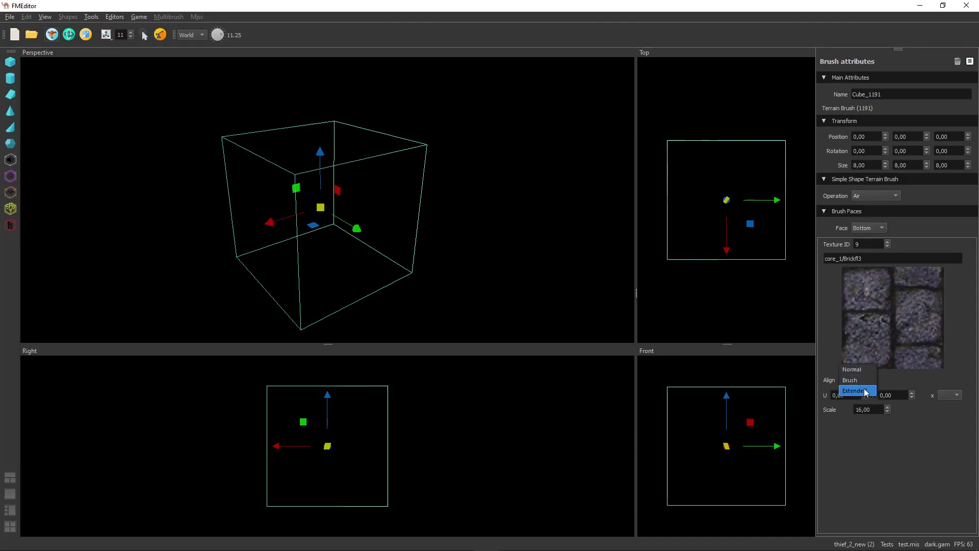
{"action": "left_click", "coordinate": [862, 390]}
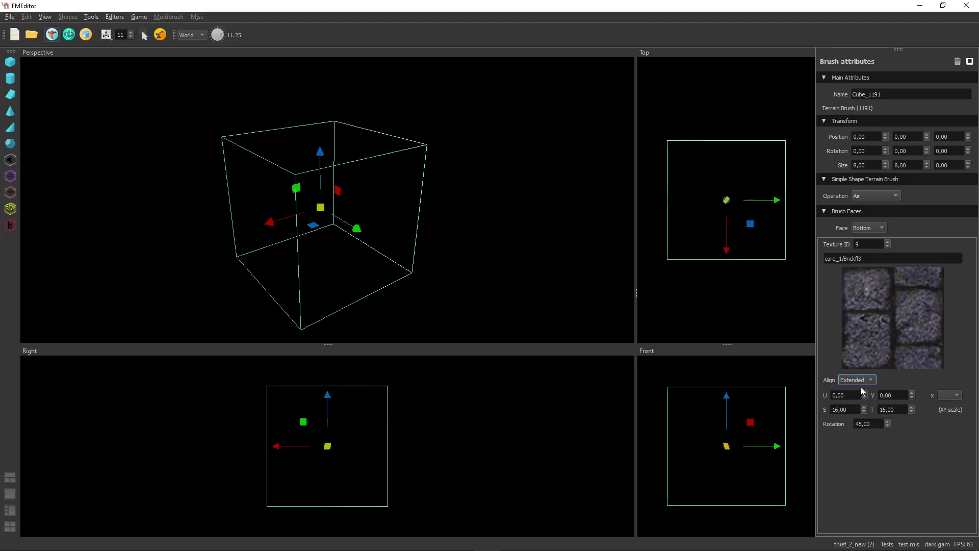
{"action": "left_click", "coordinate": [865, 370]}
{"action": "left_click", "coordinate": [874, 378]}
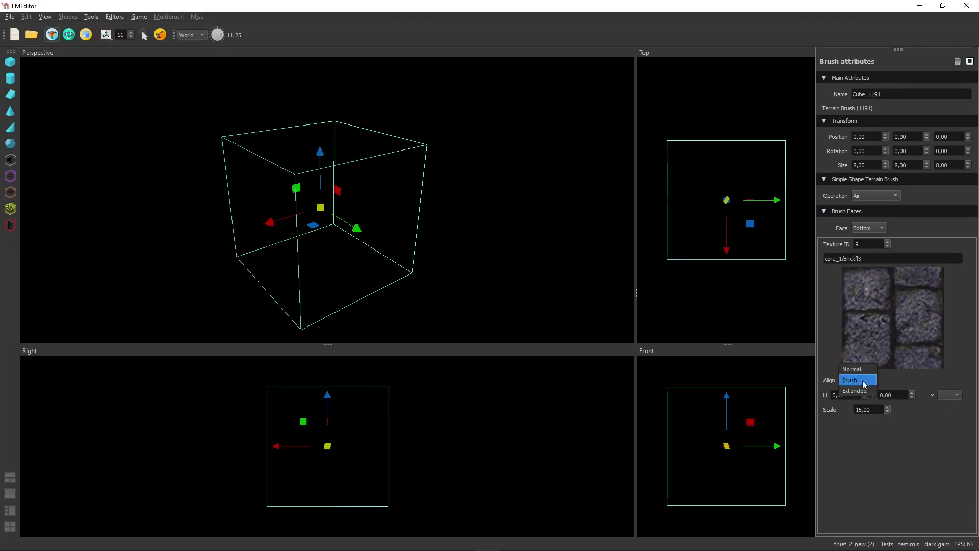
{"action": "left_click", "coordinate": [862, 391]}
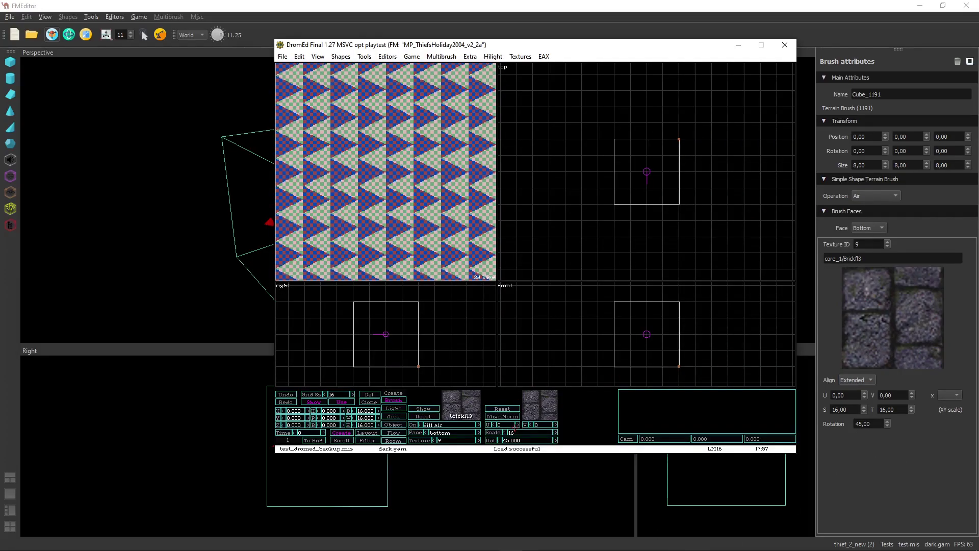
{"action": "left_click", "coordinate": [512, 416]}
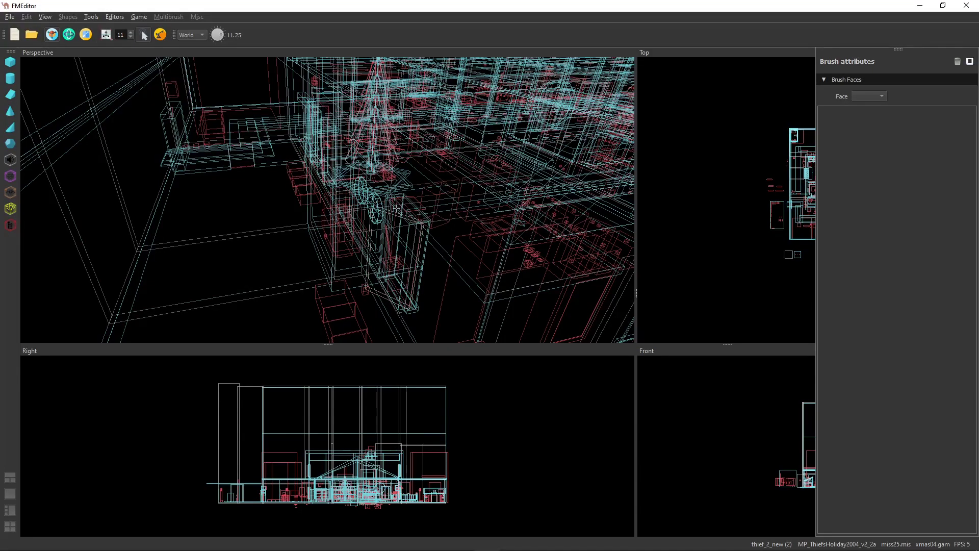
- Examine the wireframe of mission miss25.mis in the perspective view, moving through the building in to the octagonal column
{"action": "mouse_move", "coordinate": [394, 198]}
{"action": "middle_mouse_down"}
{"action": "mouse_move", "coordinate": [430, 194]}
{"action": "mouse_move", "coordinate": [361, 220]}
{"action": "middle_mouse_up"}
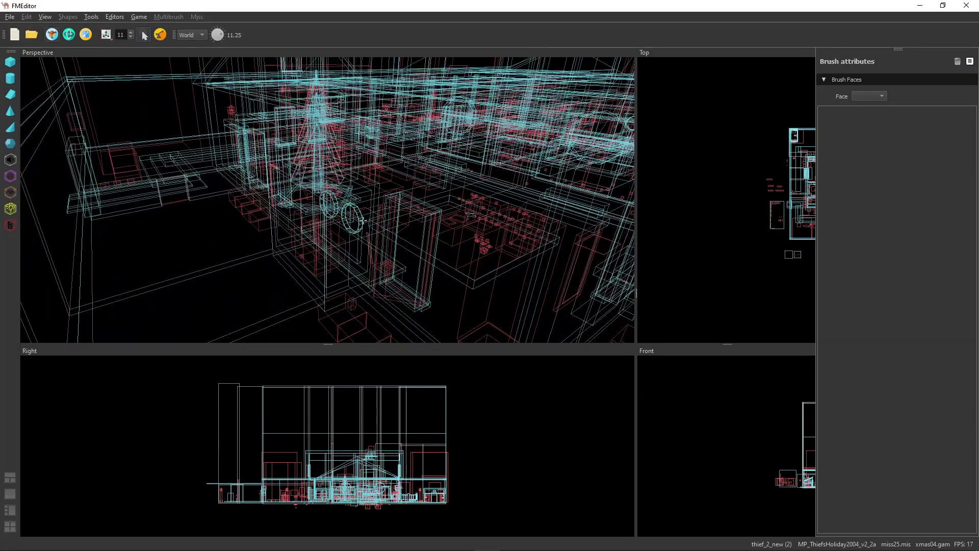
{"action": "middle_click_drag", "start_coordinate": [456, 208], "coordinate": [357, 209]}
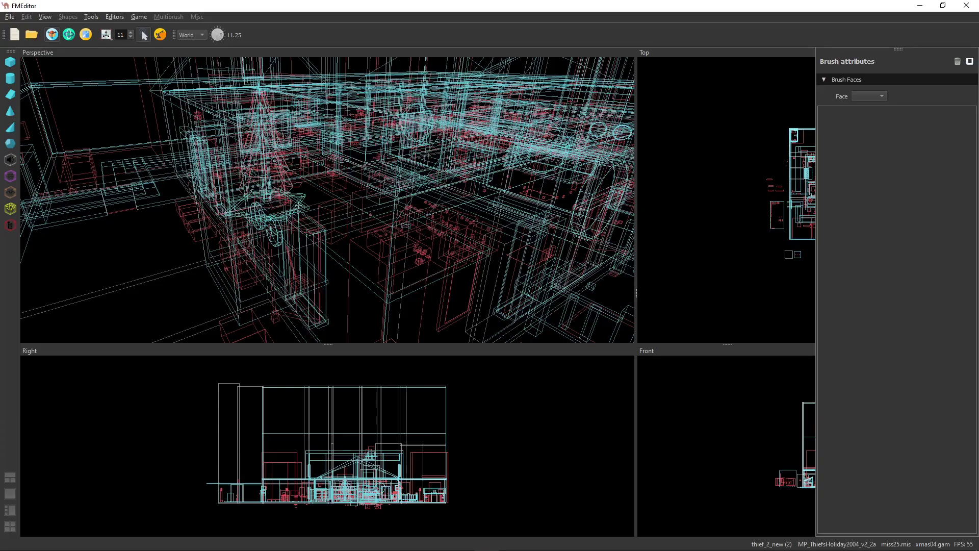
{"action": "middle_click_drag", "start_coordinate": [305, 196], "coordinate": [278, 185]}
{"action": "middle_click_drag", "start_coordinate": [344, 190], "coordinate": [123, 155]}
{"action": "right_click_drag", "start_coordinate": [522, 255], "coordinate": [616, 260]}
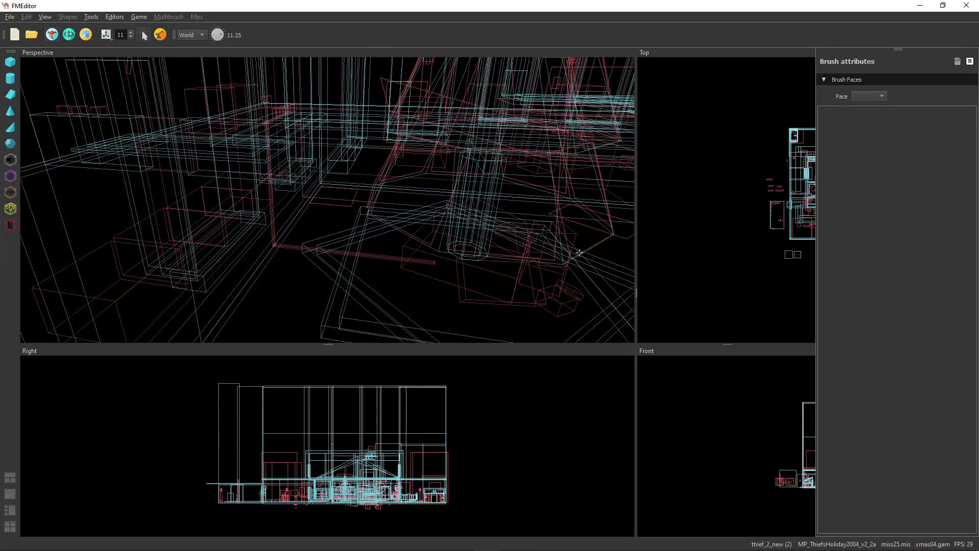
{"action": "middle_click_drag", "start_coordinate": [404, 240], "coordinate": [347, 260]}
{"action": "right_click_drag", "start_coordinate": [355, 250], "coordinate": [312, 250]}
{"action": "middle_click_drag", "start_coordinate": [355, 248], "coordinate": [384, 247]}
{"action": "scroll", "coordinate": [388, 244], "scroll_direction": "up", "scroll_amount": 3}
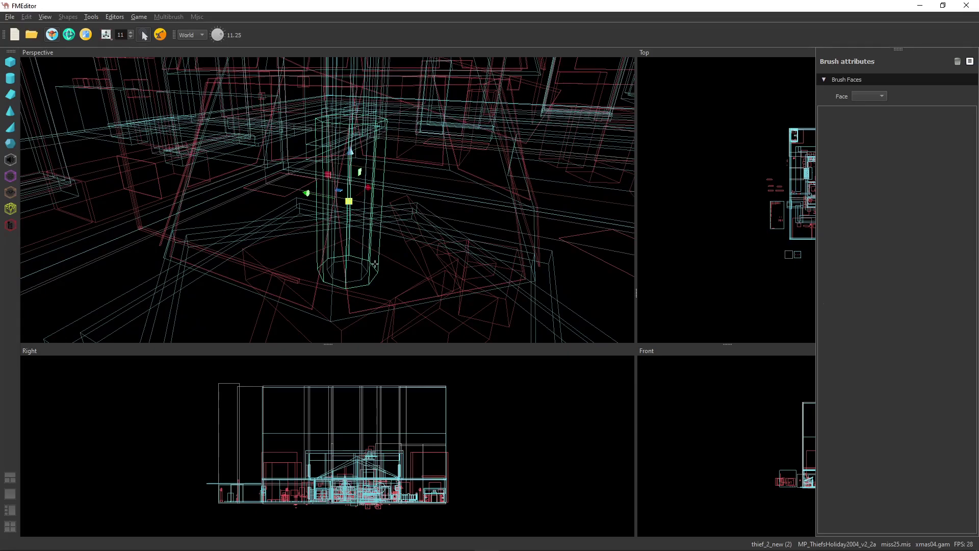
- Select the solid eight-sided cylinder column and alternate its alignment between Vertices and Sides, finishing on Sides
{"action": "left_click", "coordinate": [374, 264]}
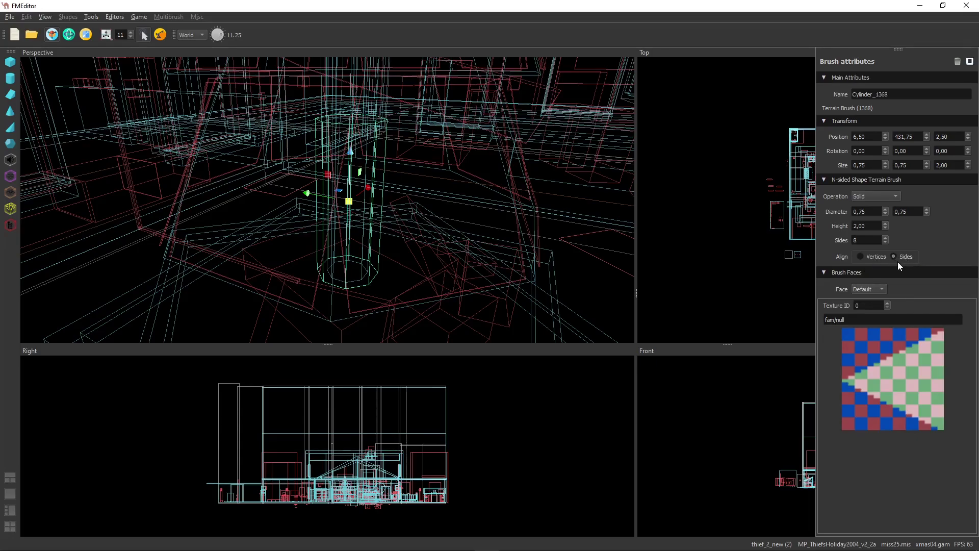
{"action": "left_click", "coordinate": [861, 257]}
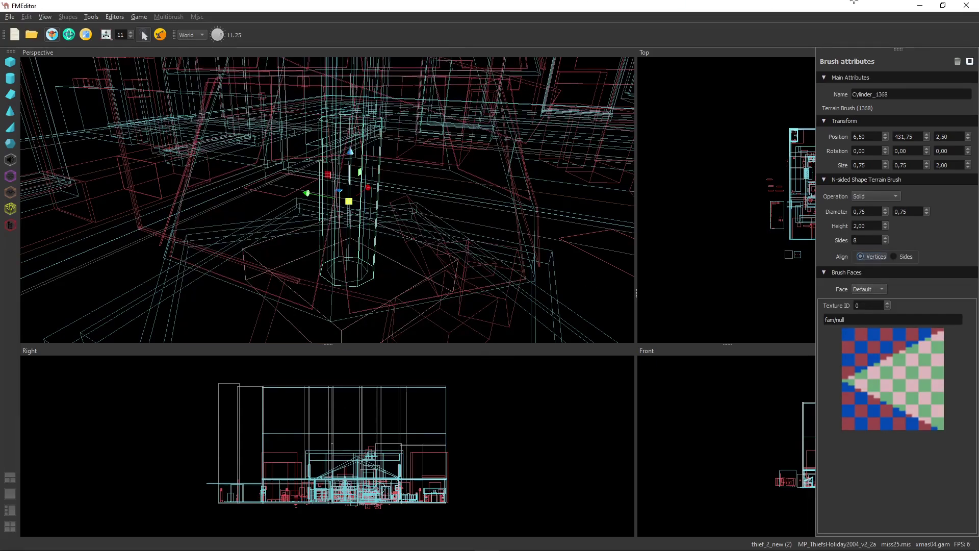
{"action": "left_click", "coordinate": [898, 256]}
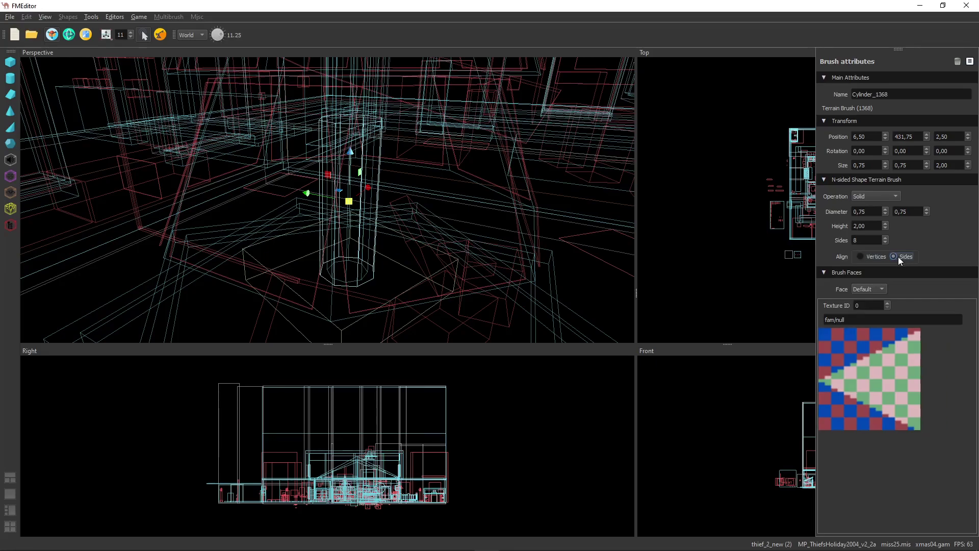
{"action": "left_click", "coordinate": [867, 256]}
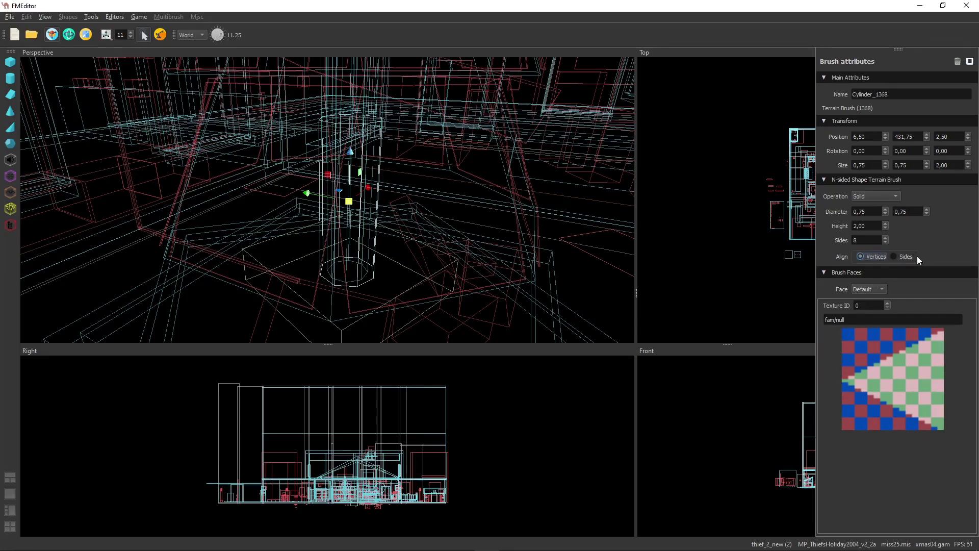
{"action": "left_click", "coordinate": [903, 258]}
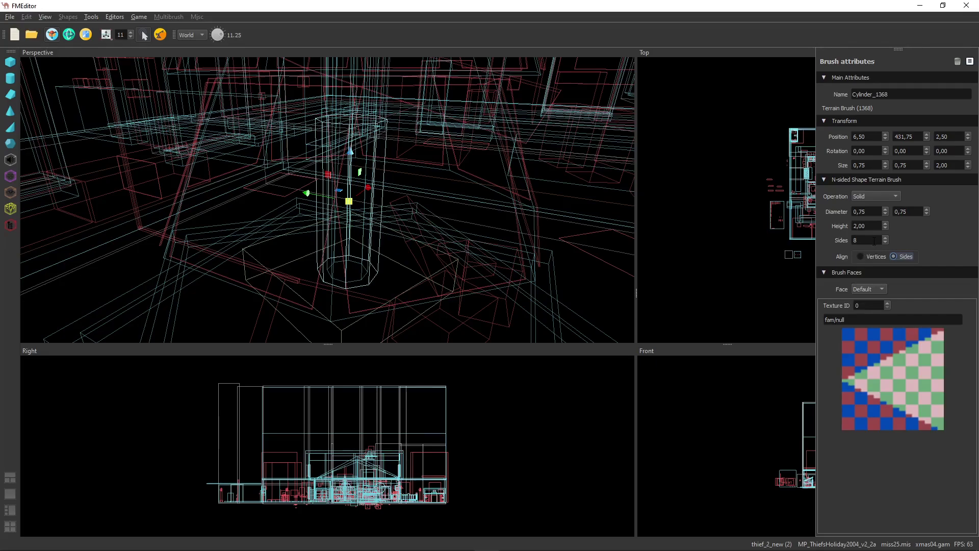
- Raise the cylinder column's number of sides stepwise to 12 and bring it back down to 8
{"action": "scroll", "coordinate": [870, 240], "scroll_direction": "up", "scroll_amount": 1}
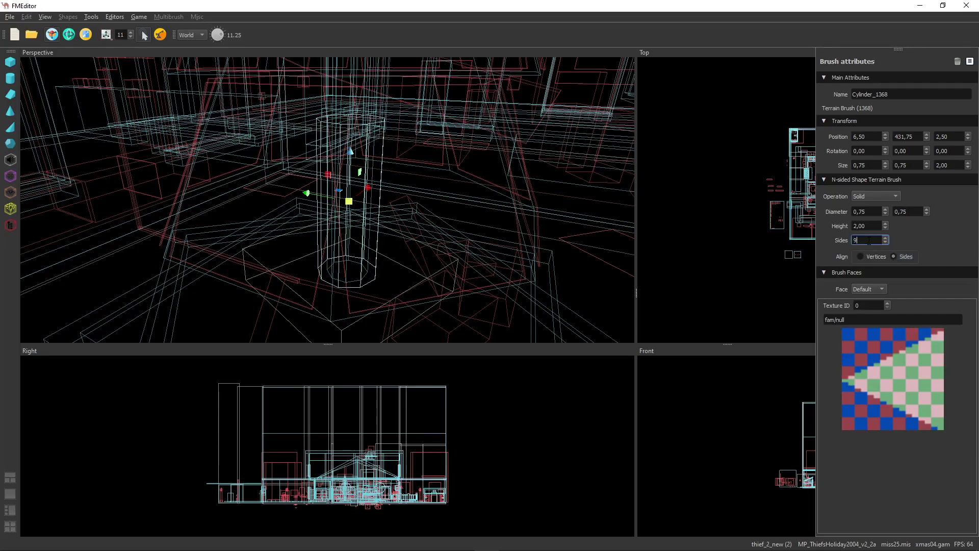
{"action": "scroll", "coordinate": [870, 241], "scroll_direction": "up", "scroll_amount": 1}
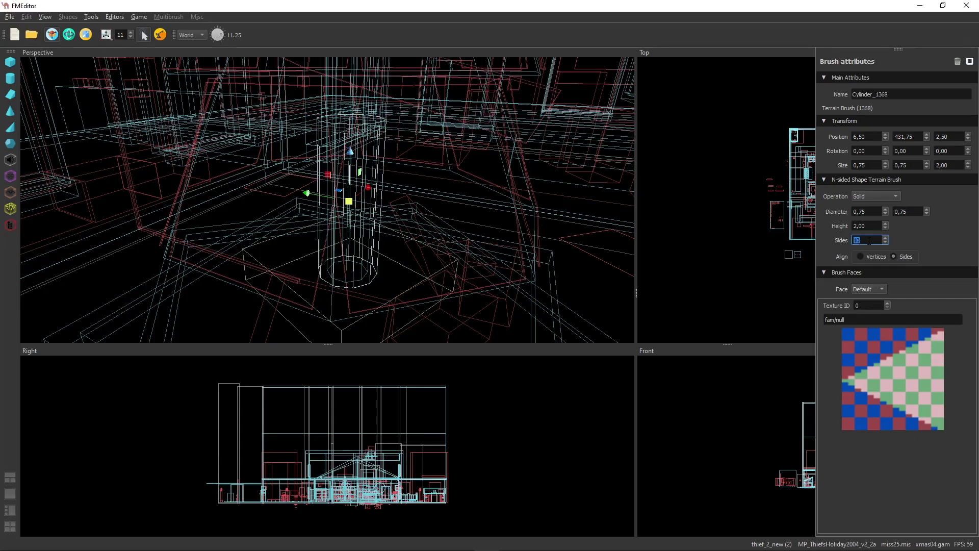
{"action": "scroll", "coordinate": [870, 240], "scroll_direction": "up", "scroll_amount": 1}
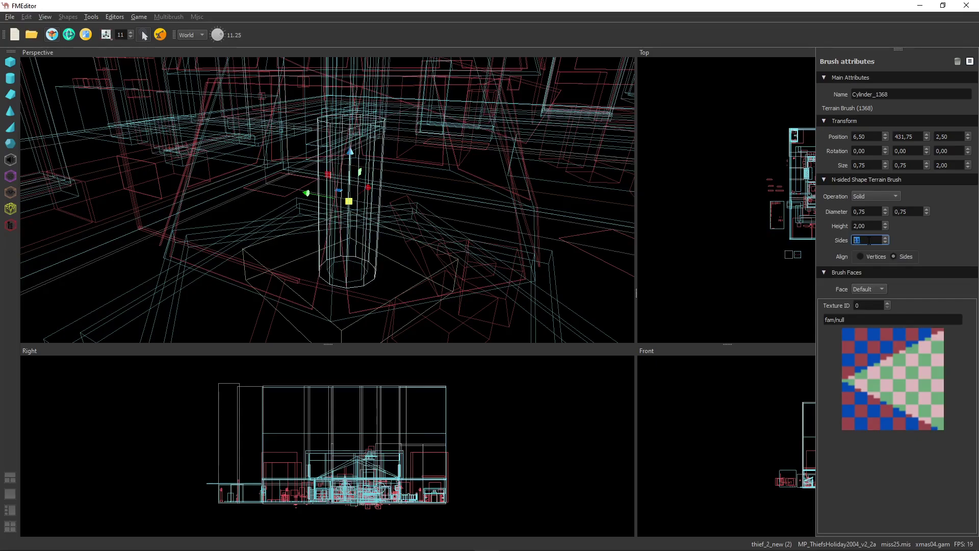
{"action": "scroll", "coordinate": [870, 241], "scroll_direction": "up", "scroll_amount": 1}
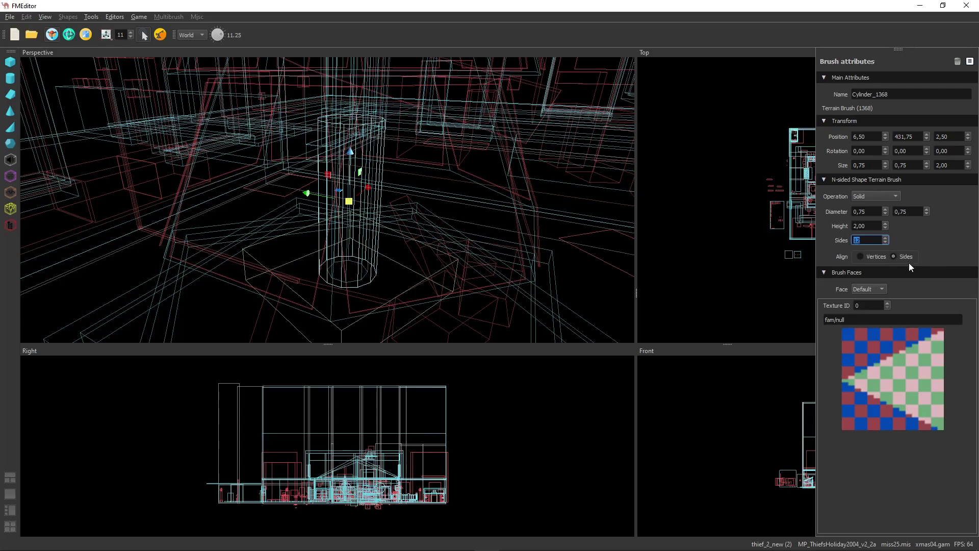
{"action": "scroll", "coordinate": [871, 241], "scroll_direction": "down", "scroll_amount": 1}
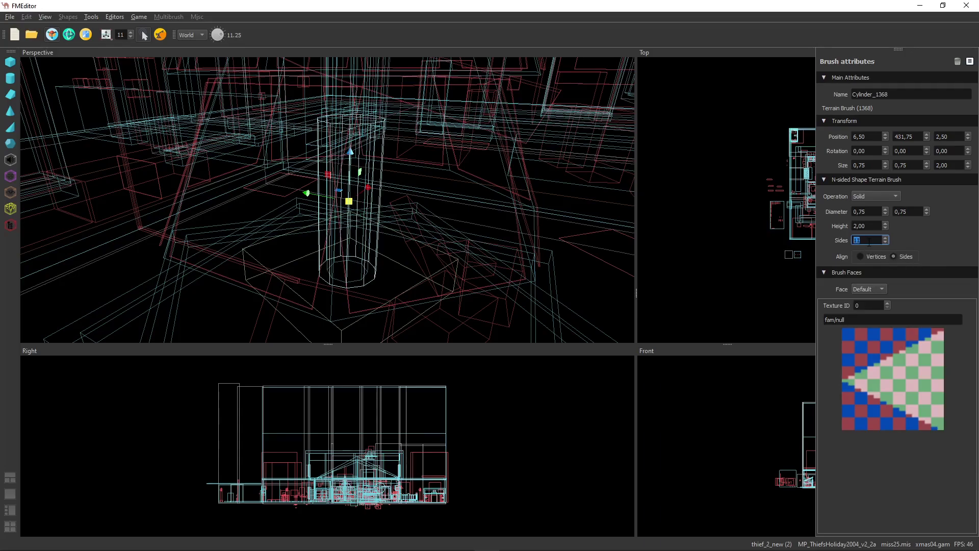
{"action": "scroll", "coordinate": [870, 242], "scroll_direction": "down", "scroll_amount": 1}
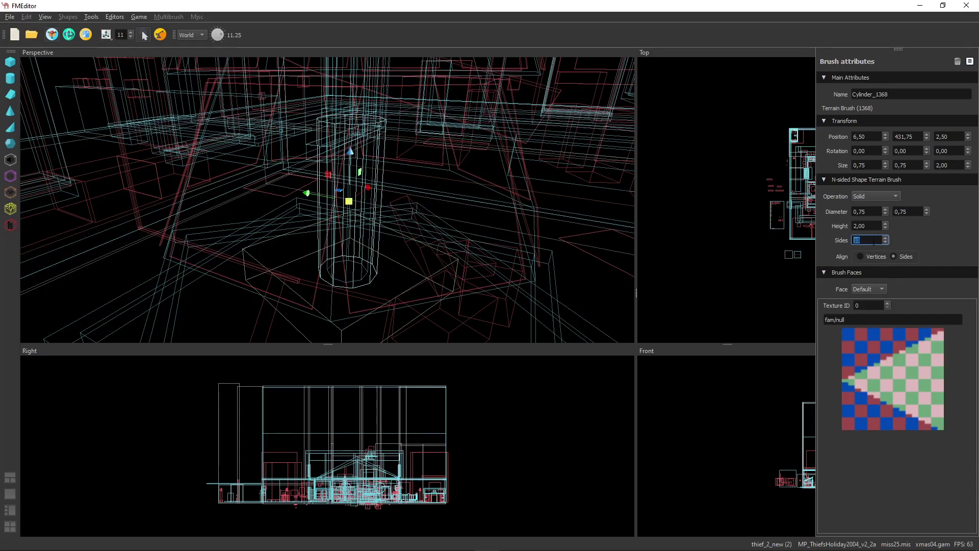
{"action": "scroll", "coordinate": [876, 240], "scroll_direction": "down", "scroll_amount": 1}
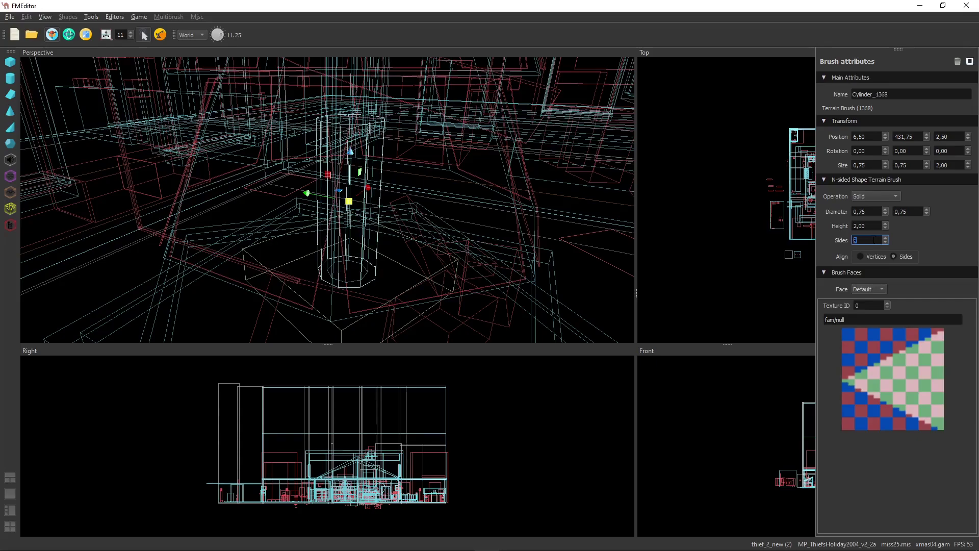
{"action": "scroll", "coordinate": [870, 239], "scroll_direction": "down", "scroll_amount": 1}
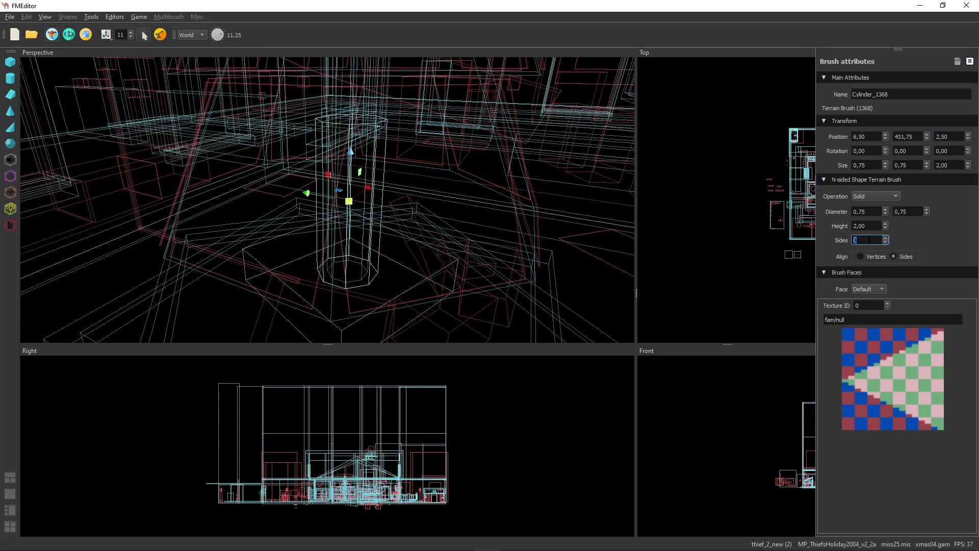
{"action": "scroll", "coordinate": [879, 212], "scroll_direction": "up", "scroll_amount": 1}
{"action": "scroll", "coordinate": [871, 214], "scroll_direction": "down", "scroll_amount": 1}
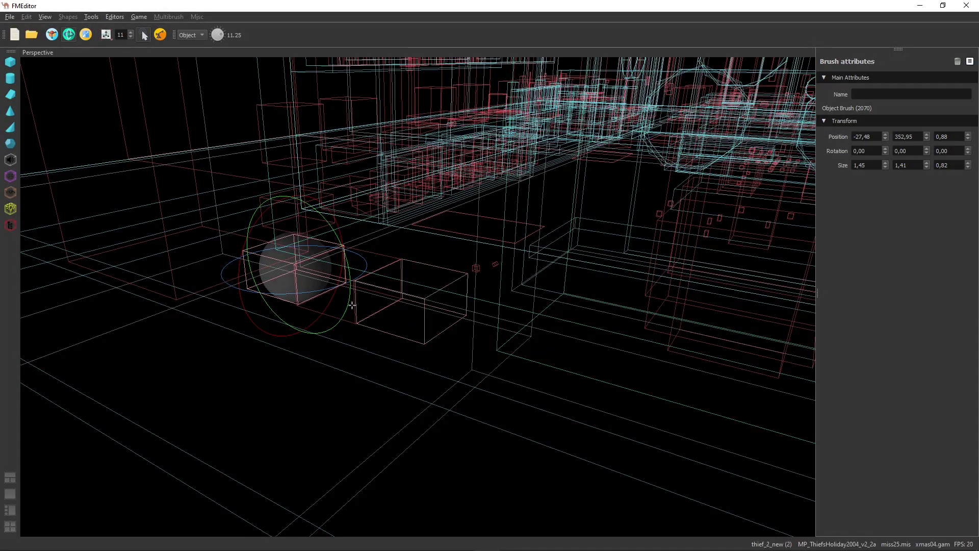
- Select the box-shaped object brush next to the selected one and examine its rotation gizmo from the other side
{"action": "left_click", "coordinate": [426, 337]}
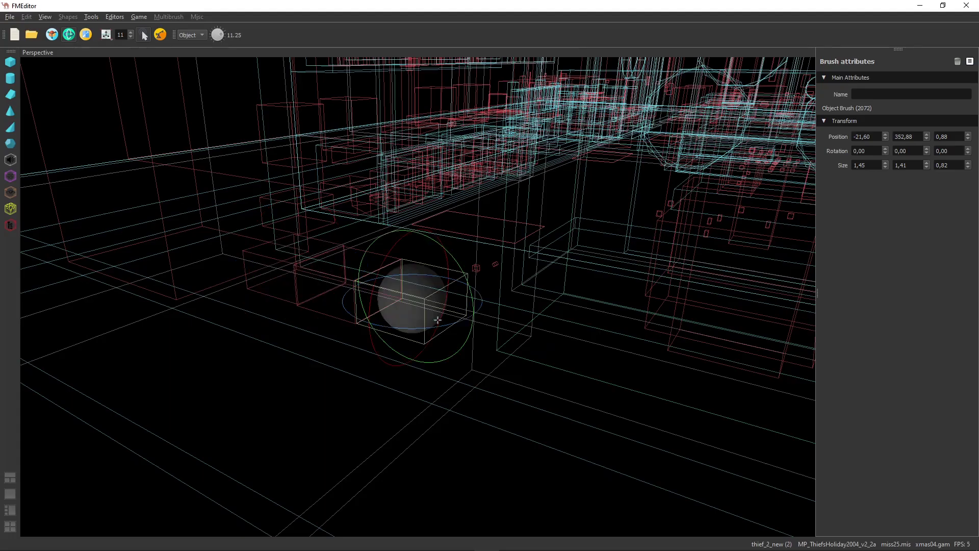
{"action": "mouse_move", "coordinate": [422, 314]}
{"action": "middle_mouse_down"}
{"action": "mouse_move", "coordinate": [475, 315]}
{"action": "mouse_move", "coordinate": [418, 312]}
{"action": "middle_mouse_up"}
{"action": "scroll", "coordinate": [417, 312], "scroll_direction": "up", "scroll_amount": 2}
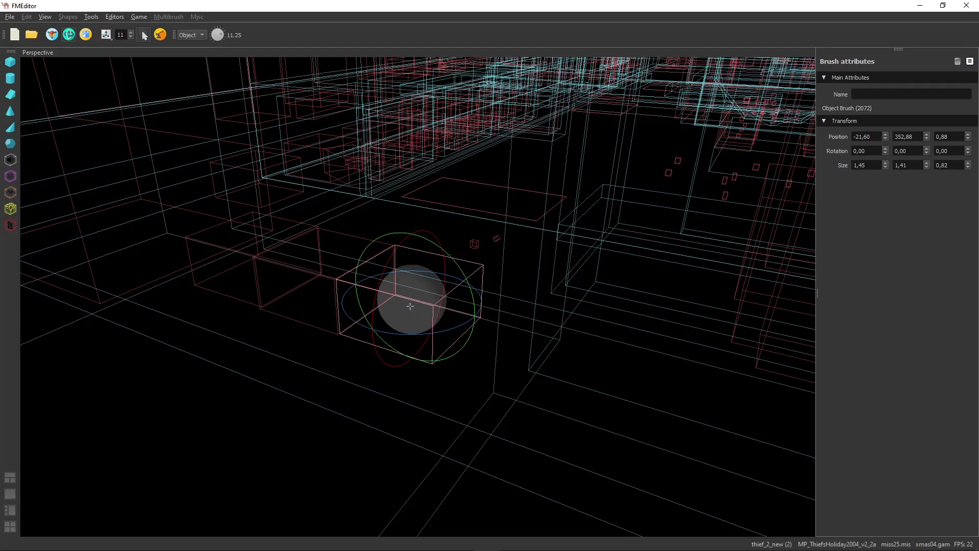
{"action": "mouse_move", "coordinate": [382, 334]}
{"action": "left_mouse_down"}
{"action": "mouse_move", "coordinate": [498, 332]}
{"action": "mouse_move", "coordinate": [385, 335]}
{"action": "left_mouse_up"}
{"action": "mouse_move", "coordinate": [417, 313]}
{"action": "middle_mouse_down"}
{"action": "mouse_move", "coordinate": [574, 311]}
{"action": "mouse_move", "coordinate": [531, 318]}
{"action": "middle_mouse_up"}
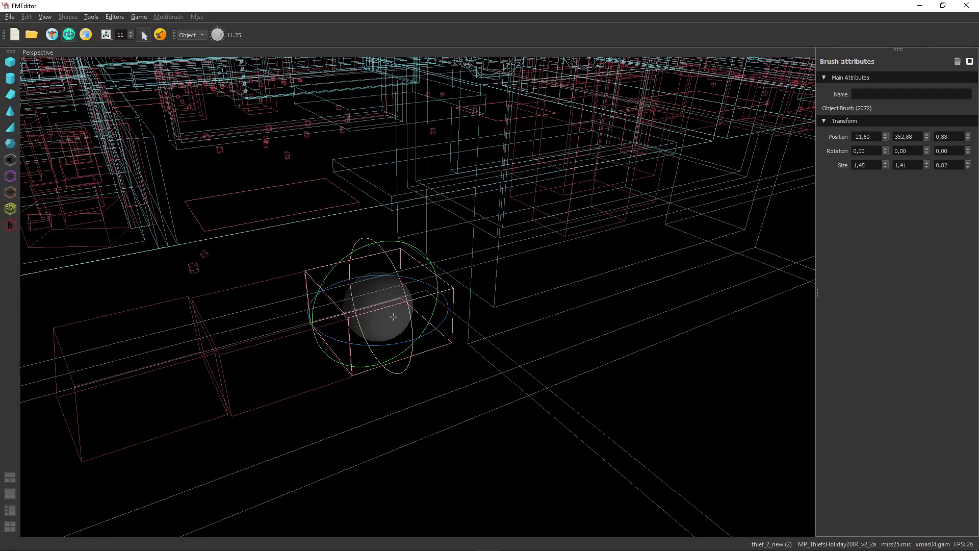
- Rotate the selected box-shaped object brush to 22.50 degrees about Z and turn it about a second axis with the gizmo
{"action": "scroll", "coordinate": [395, 316], "scroll_direction": "up", "scroll_amount": 1}
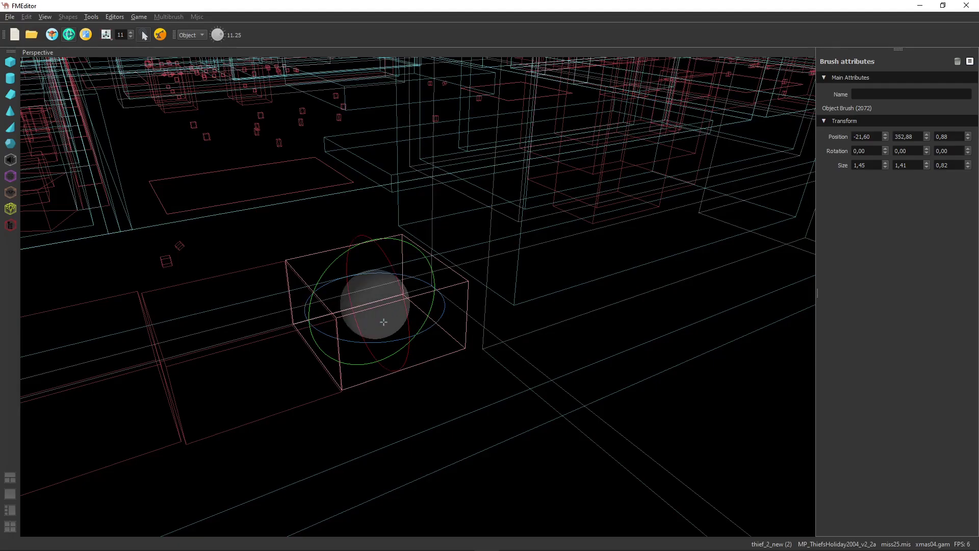
{"action": "middle_click_drag", "start_coordinate": [382, 322], "coordinate": [280, 317]}
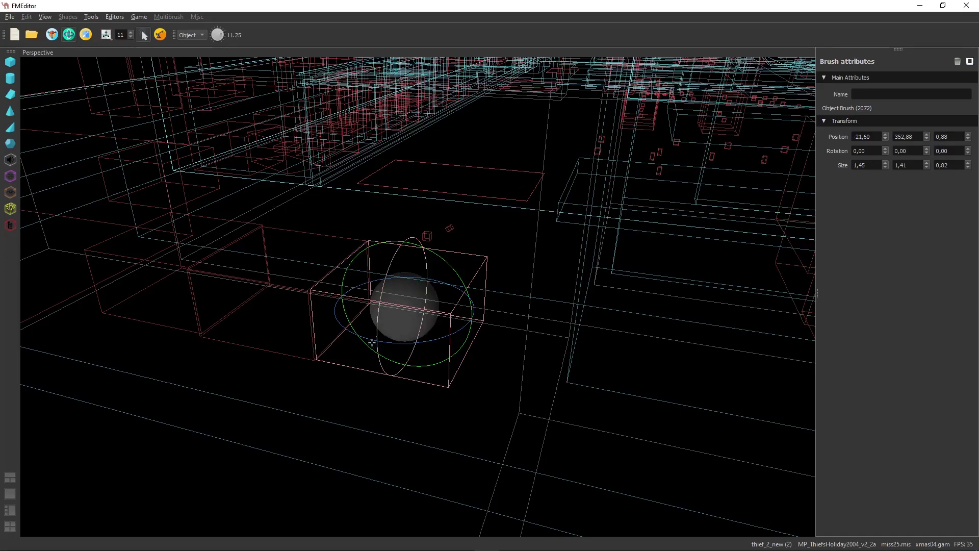
{"action": "mouse_move", "coordinate": [404, 345]}
{"action": "left_mouse_down"}
{"action": "mouse_move", "coordinate": [500, 338]}
{"action": "mouse_move", "coordinate": [629, 302]}
{"action": "mouse_move", "coordinate": [527, 313]}
{"action": "mouse_move", "coordinate": [428, 339]}
{"action": "left_mouse_up"}
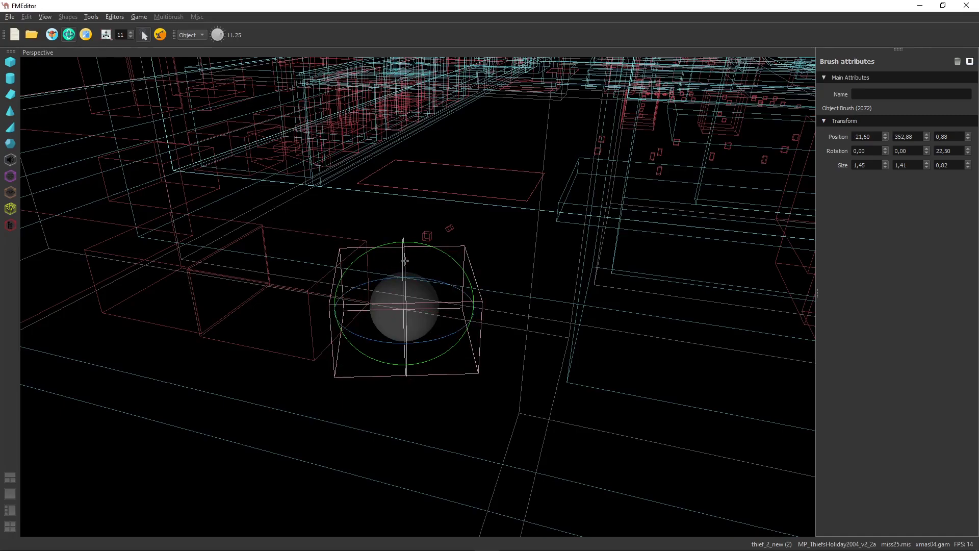
{"action": "mouse_move", "coordinate": [431, 280]}
{"action": "left_mouse_down"}
{"action": "mouse_move", "coordinate": [589, 315]}
{"action": "mouse_move", "coordinate": [397, 282]}
{"action": "left_mouse_up"}
{"action": "middle_click_drag", "start_coordinate": [398, 283], "coordinate": [515, 316]}
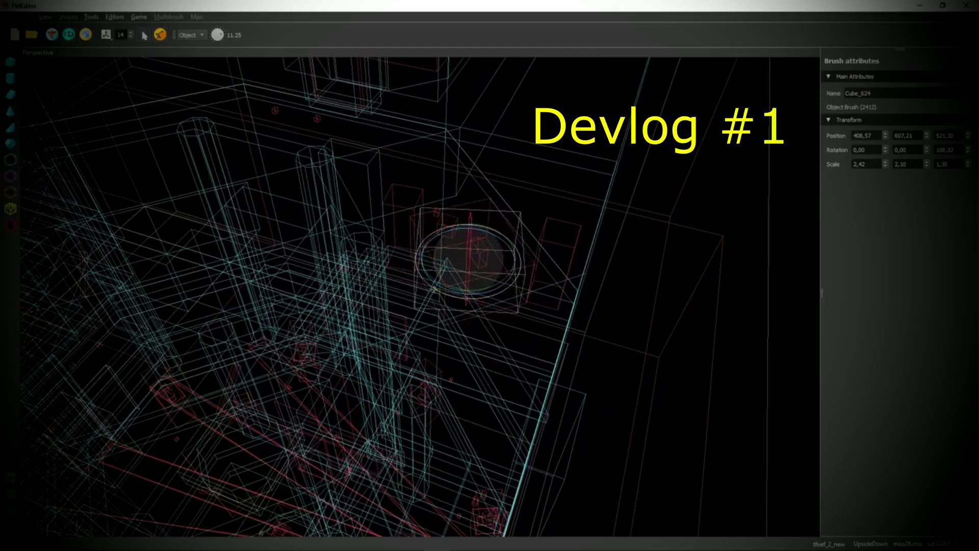
- Rotate the object brush Cube_624 freely about its different axes using its rotation gizmo
{"action": "mouse_move", "coordinate": [397, 291]}
{"action": "left_mouse_down"}
{"action": "mouse_move", "coordinate": [271, 289]}
{"action": "mouse_move", "coordinate": [360, 290]}
{"action": "left_mouse_up"}
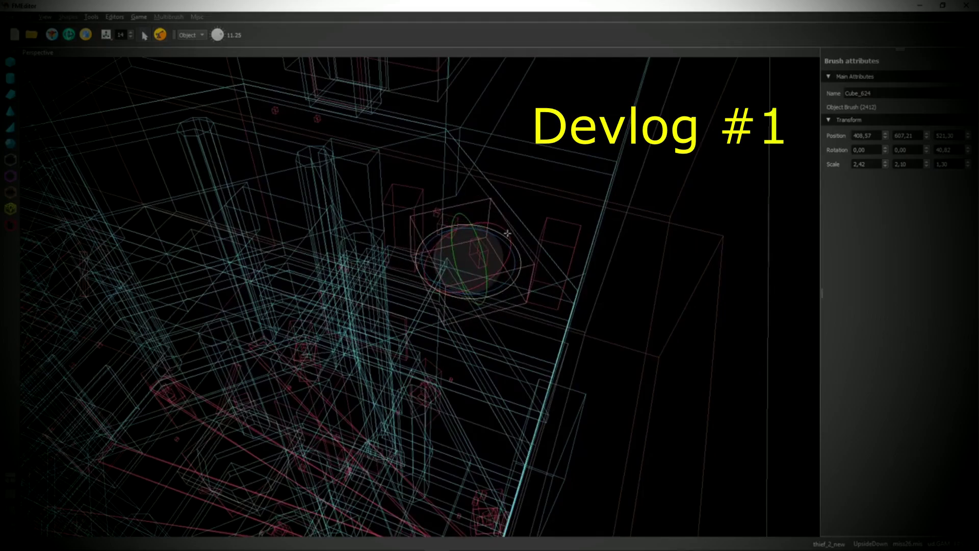
{"action": "left_click_drag", "start_coordinate": [468, 216], "coordinate": [503, 231]}
{"action": "left_click_drag", "start_coordinate": [556, 261], "coordinate": [673, 318]}
{"action": "key", "text": "Escape"}
{"action": "left_click_drag", "start_coordinate": [401, 291], "coordinate": [351, 290]}
{"action": "mouse_move", "coordinate": [466, 216]}
{"action": "left_mouse_down"}
{"action": "mouse_move", "coordinate": [677, 330]}
{"action": "mouse_move", "coordinate": [663, 324]}
{"action": "left_mouse_up"}
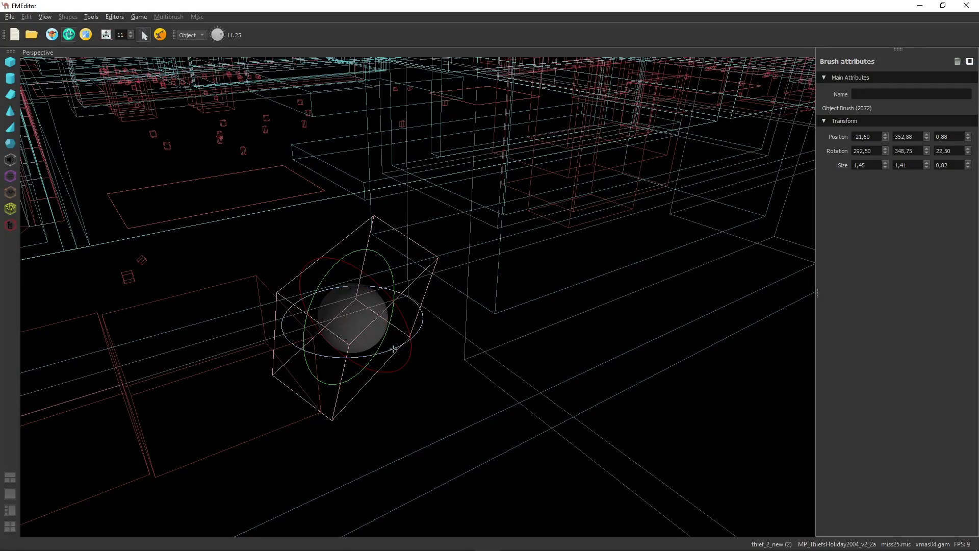
- Rotate the box-shaped object brush in mission miss25.mis to 337.50 degrees about Y and 168.75 degrees about Z
{"action": "mouse_move", "coordinate": [322, 356]}
{"action": "left_mouse_down"}
{"action": "mouse_move", "coordinate": [468, 333]}
{"action": "mouse_move", "coordinate": [313, 352]}
{"action": "mouse_move", "coordinate": [465, 337]}
{"action": "mouse_move", "coordinate": [372, 352]}
{"action": "mouse_move", "coordinate": [275, 345]}
{"action": "left_mouse_up"}
{"action": "mouse_move", "coordinate": [343, 353]}
{"action": "left_mouse_down"}
{"action": "mouse_move", "coordinate": [459, 339]}
{"action": "mouse_move", "coordinate": [507, 317]}
{"action": "mouse_move", "coordinate": [367, 354]}
{"action": "mouse_move", "coordinate": [450, 340]}
{"action": "mouse_move", "coordinate": [434, 316]}
{"action": "left_mouse_up"}
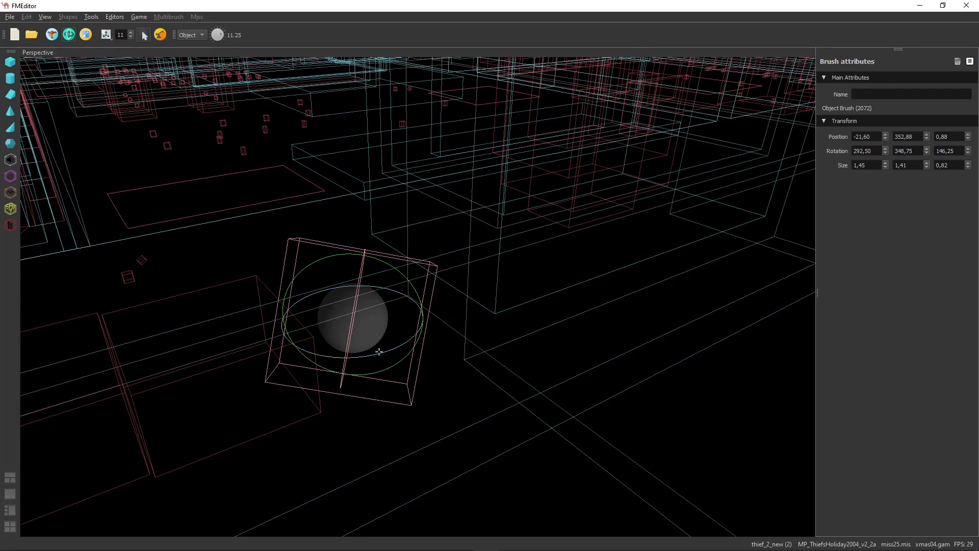
{"action": "mouse_move", "coordinate": [430, 342]}
{"action": "left_mouse_down"}
{"action": "mouse_move", "coordinate": [518, 301]}
{"action": "mouse_move", "coordinate": [432, 331]}
{"action": "mouse_move", "coordinate": [347, 342]}
{"action": "mouse_move", "coordinate": [431, 340]}
{"action": "mouse_move", "coordinate": [528, 305]}
{"action": "mouse_move", "coordinate": [370, 334]}
{"action": "mouse_move", "coordinate": [323, 268]}
{"action": "mouse_move", "coordinate": [391, 248]}
{"action": "mouse_move", "coordinate": [518, 246]}
{"action": "left_mouse_up"}
{"action": "left_click_drag", "start_coordinate": [443, 248], "coordinate": [319, 261]}
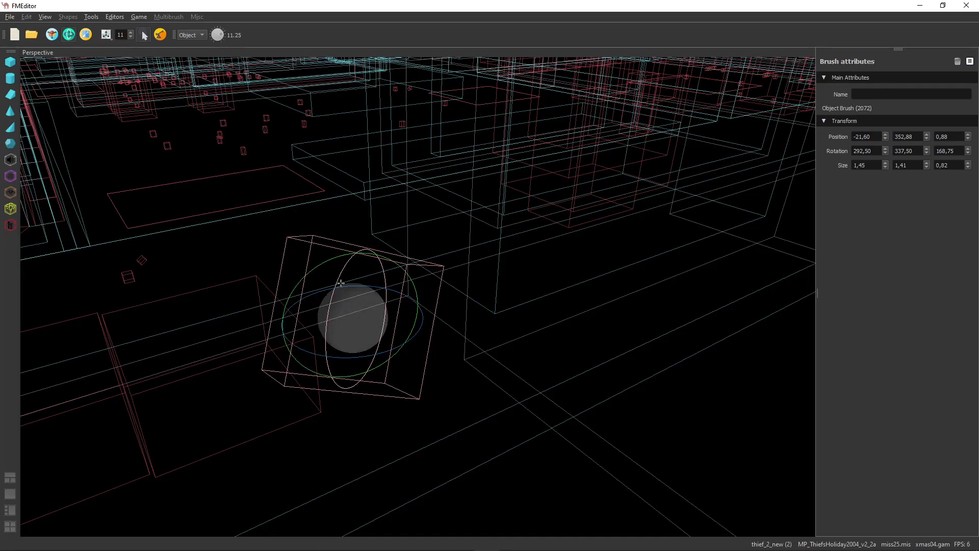
- Rotate the object brush further about its Y axis to 236.25 degrees and inspect its orientation from several sides
{"action": "mouse_move", "coordinate": [353, 335]}
{"action": "middle_mouse_down"}
{"action": "mouse_move", "coordinate": [534, 328]}
{"action": "mouse_move", "coordinate": [367, 349]}
{"action": "mouse_move", "coordinate": [361, 371]}
{"action": "mouse_move", "coordinate": [323, 346]}
{"action": "mouse_move", "coordinate": [441, 332]}
{"action": "mouse_move", "coordinate": [525, 351]}
{"action": "mouse_move", "coordinate": [430, 347]}
{"action": "middle_mouse_up"}
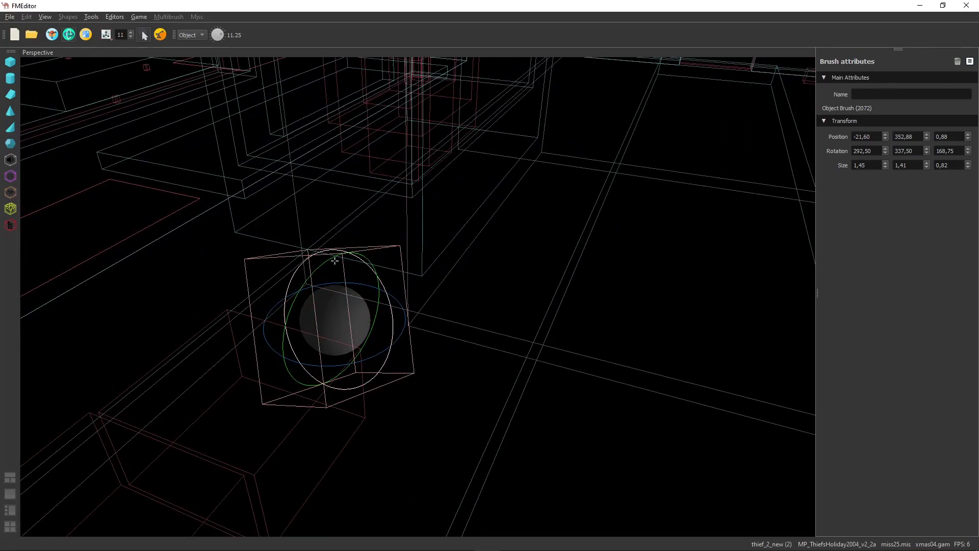
{"action": "mouse_move", "coordinate": [367, 256]}
{"action": "left_mouse_down"}
{"action": "mouse_move", "coordinate": [472, 243]}
{"action": "mouse_move", "coordinate": [223, 280]}
{"action": "left_mouse_up"}
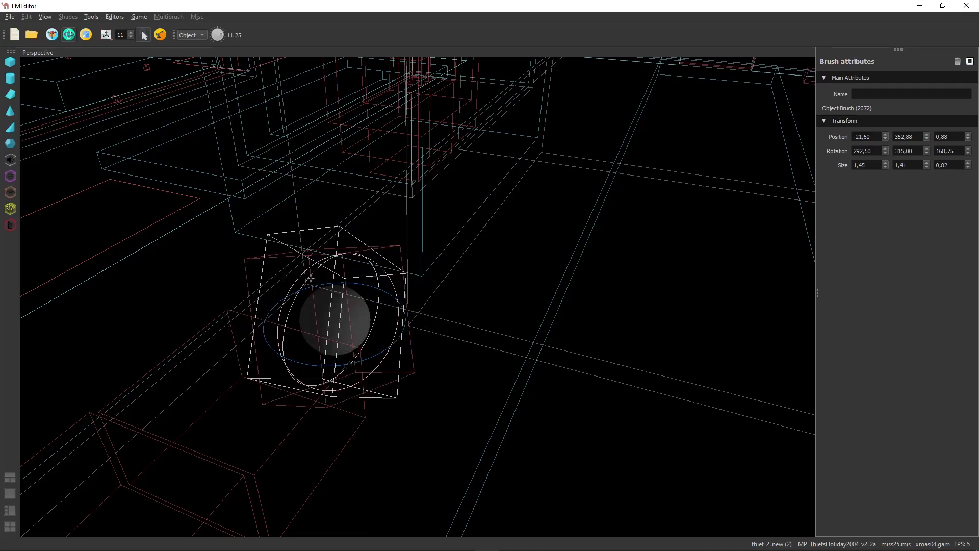
{"action": "mouse_move", "coordinate": [347, 268]}
{"action": "left_mouse_down"}
{"action": "mouse_move", "coordinate": [382, 261]}
{"action": "mouse_move", "coordinate": [256, 257]}
{"action": "mouse_move", "coordinate": [225, 286]}
{"action": "mouse_move", "coordinate": [197, 293]}
{"action": "mouse_move", "coordinate": [208, 293]}
{"action": "left_mouse_up"}
{"action": "mouse_move", "coordinate": [335, 328]}
{"action": "middle_mouse_down"}
{"action": "mouse_move", "coordinate": [201, 310]}
{"action": "mouse_move", "coordinate": [489, 314]}
{"action": "middle_mouse_up"}
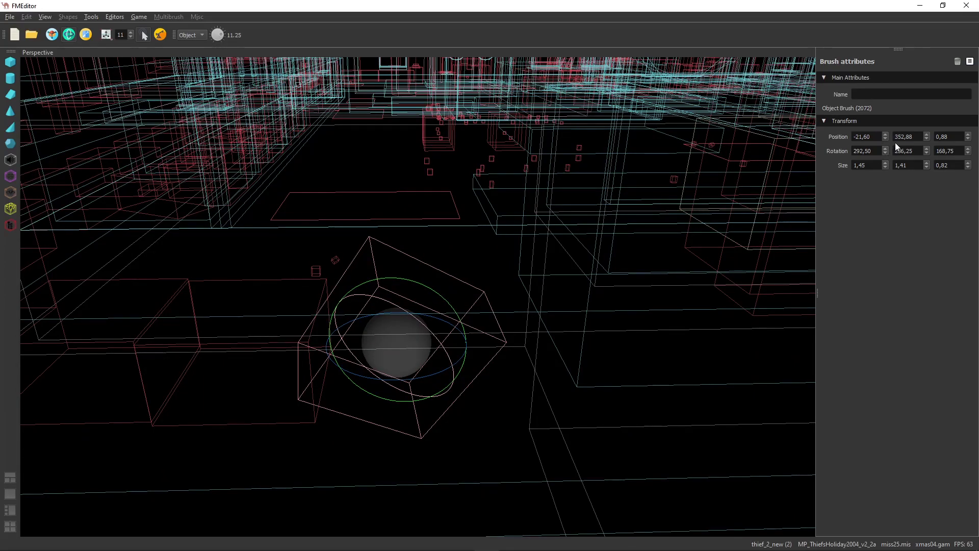
{"action": "mouse_move", "coordinate": [400, 344]}
{"action": "middle_mouse_down"}
{"action": "mouse_move", "coordinate": [541, 366]}
{"action": "mouse_move", "coordinate": [357, 376]}
{"action": "mouse_move", "coordinate": [342, 367]}
{"action": "middle_mouse_up"}
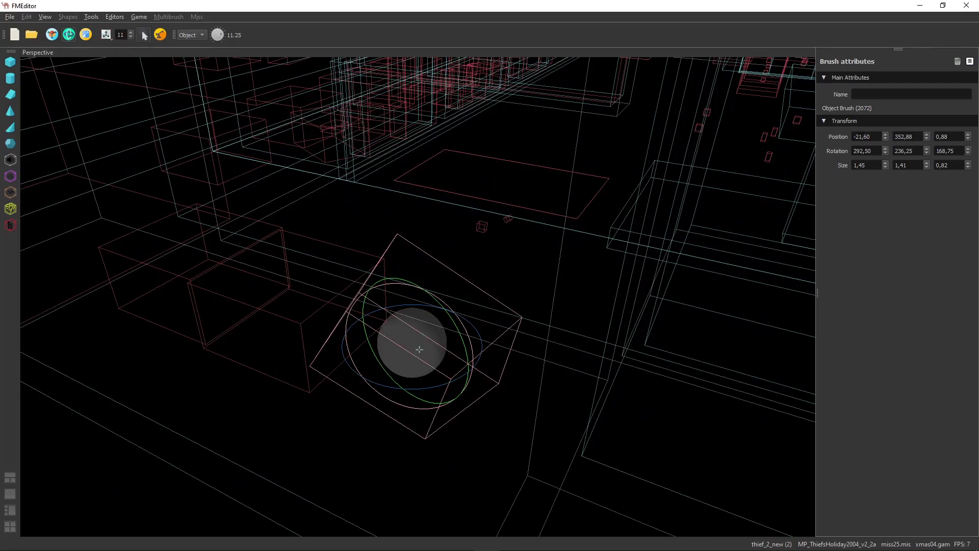
{"action": "mouse_move", "coordinate": [417, 344]}
{"action": "middle_mouse_down"}
{"action": "mouse_move", "coordinate": [354, 342]}
{"action": "mouse_move", "coordinate": [292, 177]}
{"action": "middle_mouse_up"}
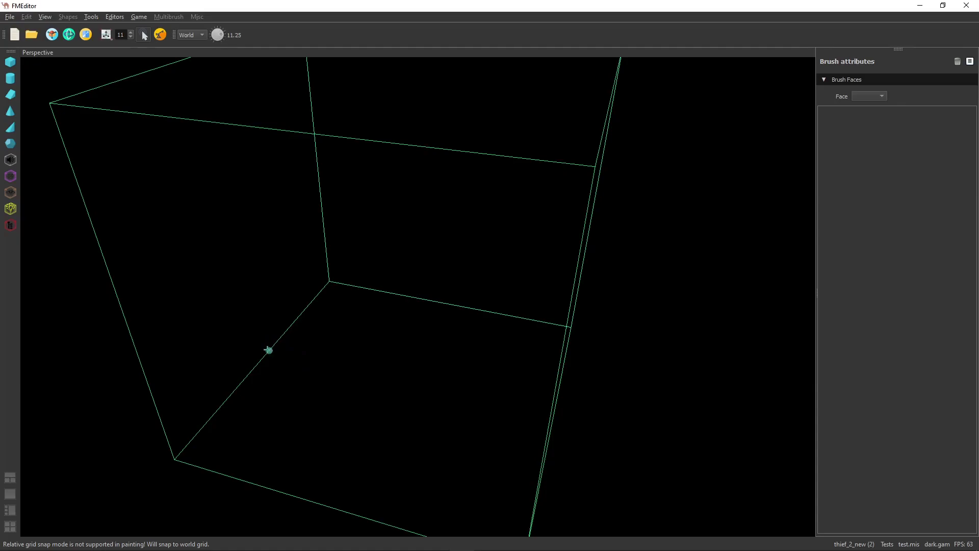
- Paint two tall box brushes inside the large room of test.mis, the larger one 2.50 by 1.63 by 5.38
{"action": "mouse_move", "coordinate": [268, 350]}
{"action": "left_mouse_down"}
{"action": "mouse_move", "coordinate": [280, 356]}
{"action": "mouse_move", "coordinate": [286, 394]}
{"action": "mouse_move", "coordinate": [322, 383]}
{"action": "mouse_move", "coordinate": [271, 376]}
{"action": "mouse_move", "coordinate": [256, 361]}
{"action": "mouse_move", "coordinate": [316, 380]}
{"action": "mouse_move", "coordinate": [284, 396]}
{"action": "mouse_move", "coordinate": [276, 376]}
{"action": "mouse_move", "coordinate": [279, 266]}
{"action": "left_mouse_up"}
{"action": "left_click", "coordinate": [275, 321]}
{"action": "mouse_move", "coordinate": [400, 294]}
{"action": "left_mouse_down"}
{"action": "mouse_move", "coordinate": [320, 328]}
{"action": "mouse_move", "coordinate": [378, 304]}
{"action": "mouse_move", "coordinate": [359, 326]}
{"action": "mouse_move", "coordinate": [339, 308]}
{"action": "mouse_move", "coordinate": [378, 311]}
{"action": "left_mouse_up"}
{"action": "mouse_move", "coordinate": [360, 314]}
{"action": "left_mouse_down"}
{"action": "mouse_move", "coordinate": [362, 211]}
{"action": "mouse_move", "coordinate": [346, 212]}
{"action": "mouse_move", "coordinate": [361, 306]}
{"action": "mouse_move", "coordinate": [355, 110]}
{"action": "mouse_move", "coordinate": [361, 273]}
{"action": "mouse_move", "coordinate": [371, 176]}
{"action": "mouse_move", "coordinate": [367, 111]}
{"action": "mouse_move", "coordinate": [356, 286]}
{"action": "mouse_move", "coordinate": [362, 238]}
{"action": "mouse_move", "coordinate": [350, 219]}
{"action": "mouse_move", "coordinate": [371, 254]}
{"action": "mouse_move", "coordinate": [358, 212]}
{"action": "mouse_move", "coordinate": [372, 216]}
{"action": "mouse_move", "coordinate": [381, 258]}
{"action": "mouse_move", "coordinate": [409, 298]}
{"action": "mouse_move", "coordinate": [396, 257]}
{"action": "mouse_move", "coordinate": [391, 281]}
{"action": "mouse_move", "coordinate": [390, 245]}
{"action": "mouse_move", "coordinate": [410, 321]}
{"action": "left_mouse_up"}
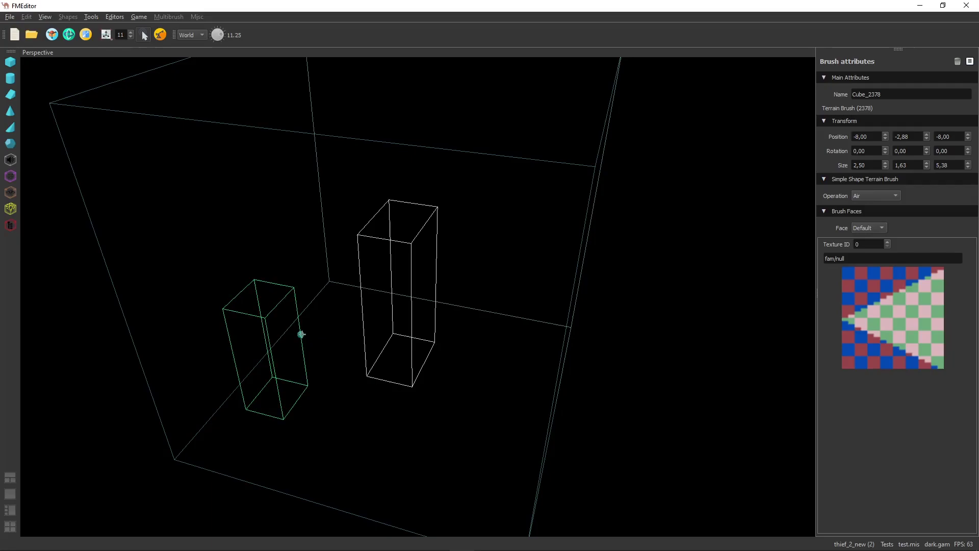
- Paint a cube brush measuring 1.06 on every side against the side of the smaller tall box
{"action": "mouse_move", "coordinate": [316, 344]}
{"action": "left_mouse_down"}
{"action": "mouse_move", "coordinate": [341, 365]}
{"action": "mouse_move", "coordinate": [317, 376]}
{"action": "mouse_move", "coordinate": [328, 375]}
{"action": "mouse_move", "coordinate": [324, 367]}
{"action": "mouse_move", "coordinate": [376, 431]}
{"action": "mouse_move", "coordinate": [326, 372]}
{"action": "mouse_move", "coordinate": [388, 429]}
{"action": "mouse_move", "coordinate": [324, 383]}
{"action": "mouse_move", "coordinate": [338, 339]}
{"action": "mouse_move", "coordinate": [328, 372]}
{"action": "mouse_move", "coordinate": [326, 300]}
{"action": "mouse_move", "coordinate": [247, 283]}
{"action": "mouse_move", "coordinate": [205, 376]}
{"action": "mouse_move", "coordinate": [352, 417]}
{"action": "mouse_move", "coordinate": [355, 301]}
{"action": "mouse_move", "coordinate": [258, 281]}
{"action": "mouse_move", "coordinate": [251, 402]}
{"action": "mouse_move", "coordinate": [370, 339]}
{"action": "mouse_move", "coordinate": [320, 293]}
{"action": "mouse_move", "coordinate": [243, 374]}
{"action": "mouse_move", "coordinate": [329, 343]}
{"action": "mouse_move", "coordinate": [324, 354]}
{"action": "mouse_move", "coordinate": [319, 306]}
{"action": "left_mouse_up"}
{"action": "left_click_drag", "start_coordinate": [316, 365], "coordinate": [317, 310]}
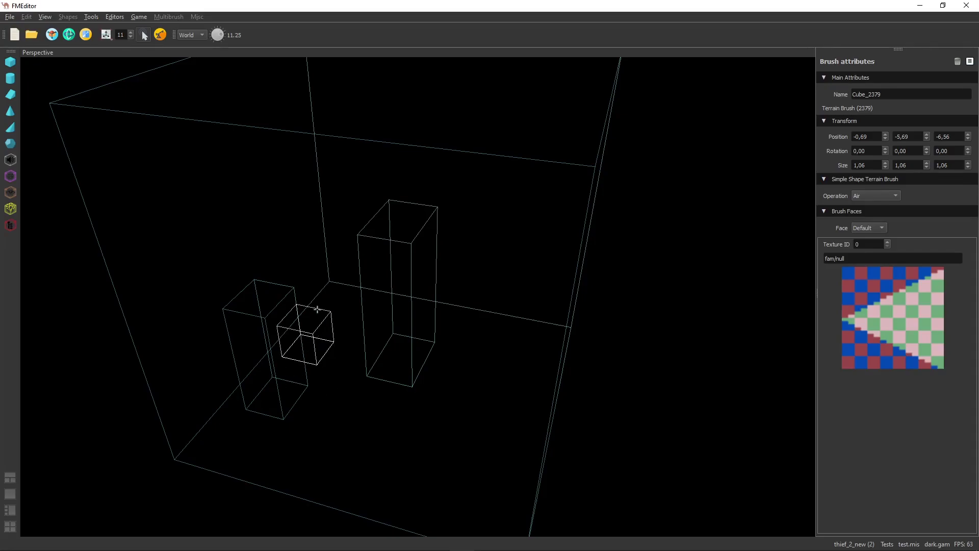
{"action": "mouse_move", "coordinate": [313, 354]}
{"action": "left_mouse_down"}
{"action": "mouse_move", "coordinate": [320, 375]}
{"action": "mouse_move", "coordinate": [317, 224]}
{"action": "mouse_move", "coordinate": [313, 416]}
{"action": "mouse_move", "coordinate": [320, 304]}
{"action": "mouse_move", "coordinate": [336, 394]}
{"action": "mouse_move", "coordinate": [320, 295]}
{"action": "mouse_move", "coordinate": [332, 376]}
{"action": "mouse_move", "coordinate": [322, 317]}
{"action": "mouse_move", "coordinate": [332, 284]}
{"action": "mouse_move", "coordinate": [316, 279]}
{"action": "mouse_move", "coordinate": [325, 312]}
{"action": "mouse_move", "coordinate": [317, 341]}
{"action": "mouse_move", "coordinate": [325, 350]}
{"action": "mouse_move", "coordinate": [323, 235]}
{"action": "mouse_move", "coordinate": [328, 345]}
{"action": "mouse_move", "coordinate": [311, 325]}
{"action": "mouse_move", "coordinate": [330, 329]}
{"action": "mouse_move", "coordinate": [319, 346]}
{"action": "left_mouse_up"}
{"action": "mouse_move", "coordinate": [322, 353]}
{"action": "left_mouse_down"}
{"action": "mouse_move", "coordinate": [324, 366]}
{"action": "mouse_move", "coordinate": [327, 317]}
{"action": "mouse_move", "coordinate": [325, 394]}
{"action": "mouse_move", "coordinate": [307, 349]}
{"action": "mouse_move", "coordinate": [318, 380]}
{"action": "mouse_move", "coordinate": [317, 330]}
{"action": "mouse_move", "coordinate": [320, 408]}
{"action": "mouse_move", "coordinate": [327, 351]}
{"action": "left_mouse_up"}
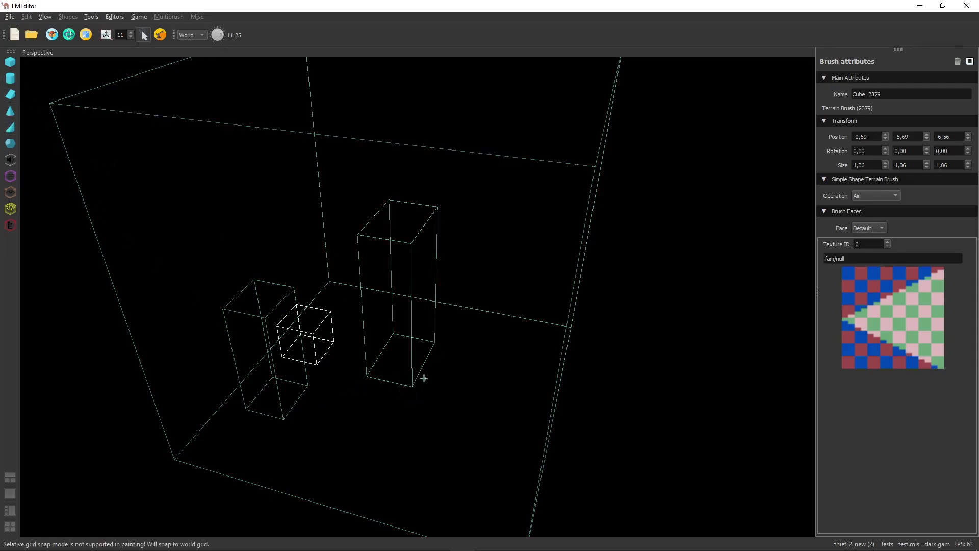
- Paint two six-sided cylinders of 0.50 diameter on adjacent base corners of the taller box, one 5.25 and one 5.38 high
{"action": "mouse_move", "coordinate": [412, 386]}
{"action": "left_mouse_down"}
{"action": "mouse_move", "coordinate": [431, 422]}
{"action": "mouse_move", "coordinate": [516, 469]}
{"action": "mouse_move", "coordinate": [461, 448]}
{"action": "mouse_move", "coordinate": [507, 481]}
{"action": "mouse_move", "coordinate": [422, 433]}
{"action": "mouse_move", "coordinate": [451, 414]}
{"action": "mouse_move", "coordinate": [464, 422]}
{"action": "left_mouse_up"}
{"action": "key", "text": "Escape"}
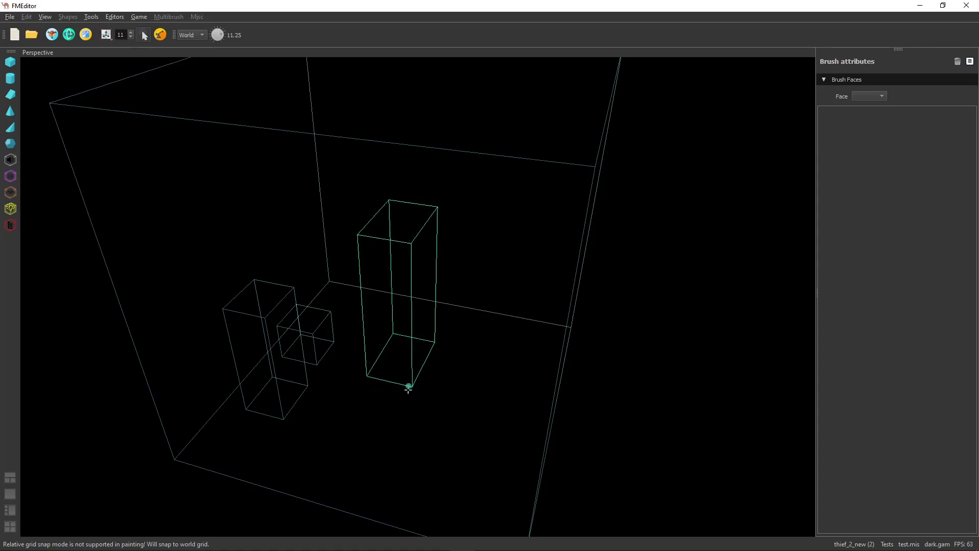
{"action": "left_click_drag", "start_coordinate": [413, 388], "coordinate": [422, 402]}
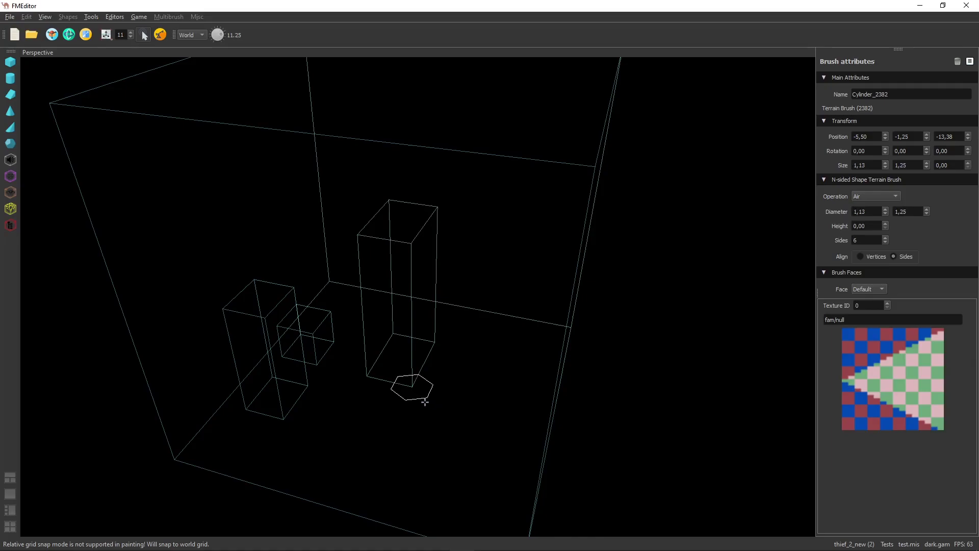
{"action": "mouse_move", "coordinate": [424, 399]}
{"action": "left_mouse_down"}
{"action": "mouse_move", "coordinate": [457, 426]}
{"action": "mouse_move", "coordinate": [416, 393]}
{"action": "mouse_move", "coordinate": [412, 357]}
{"action": "mouse_move", "coordinate": [428, 347]}
{"action": "mouse_move", "coordinate": [411, 288]}
{"action": "mouse_move", "coordinate": [431, 378]}
{"action": "mouse_move", "coordinate": [446, 362]}
{"action": "mouse_move", "coordinate": [441, 373]}
{"action": "mouse_move", "coordinate": [426, 365]}
{"action": "mouse_move", "coordinate": [432, 265]}
{"action": "mouse_move", "coordinate": [422, 254]}
{"action": "left_mouse_up"}
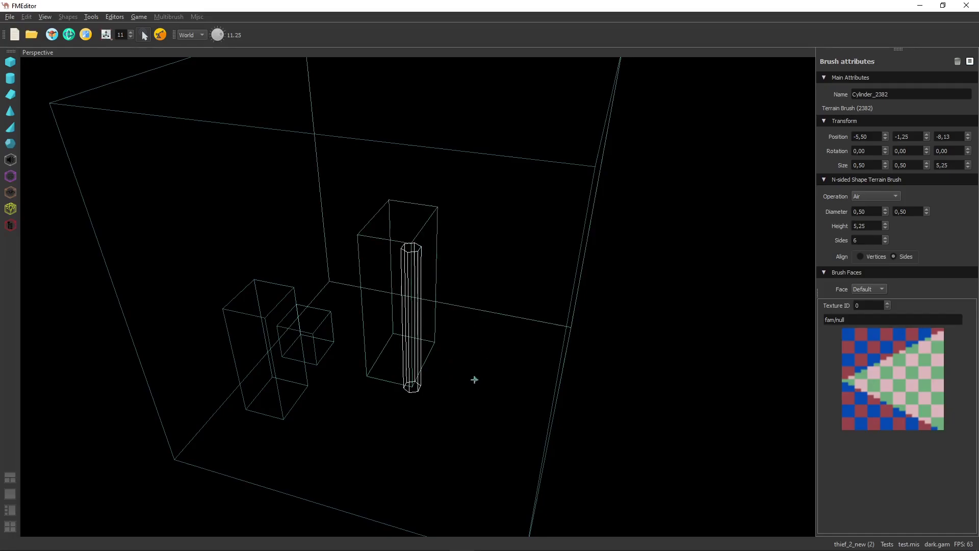
{"action": "mouse_move", "coordinate": [435, 342]}
{"action": "left_mouse_down"}
{"action": "mouse_move", "coordinate": [449, 352]}
{"action": "mouse_move", "coordinate": [436, 351]}
{"action": "left_mouse_up"}
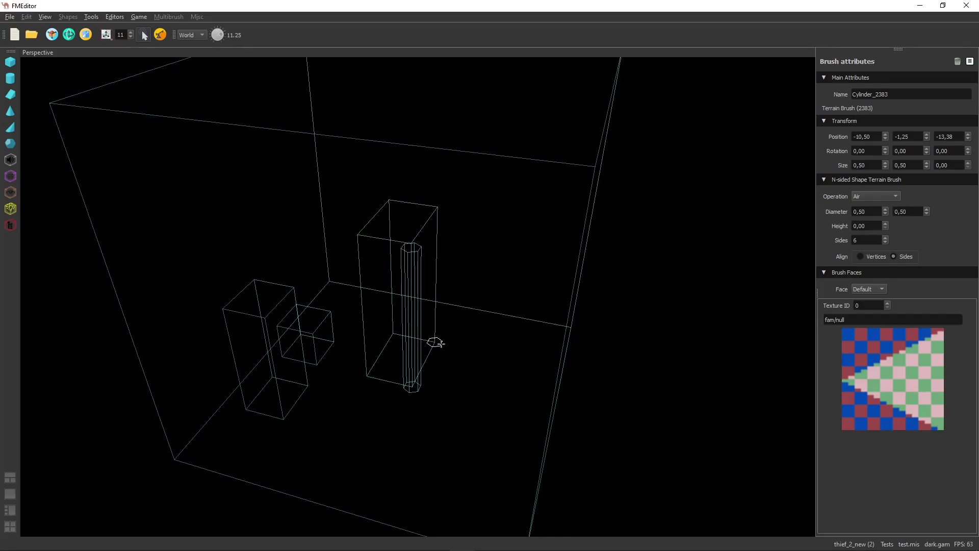
{"action": "left_click_drag", "start_coordinate": [440, 343], "coordinate": [450, 215]}
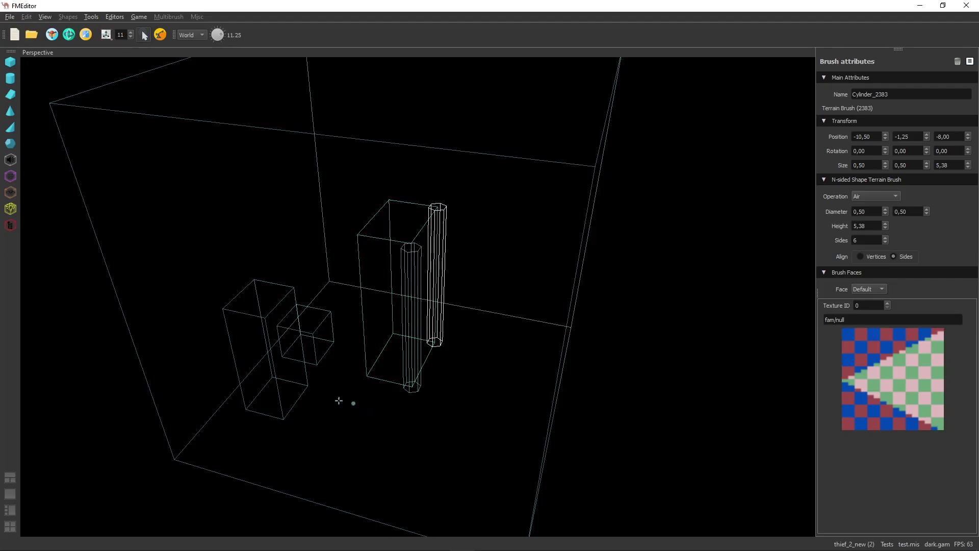
- Paint a third six-sided cylinder, 0.50 in diameter and 5.38 high, on another base corner of the taller box
{"action": "scroll", "coordinate": [375, 392], "scroll_direction": "up", "scroll_amount": 7}
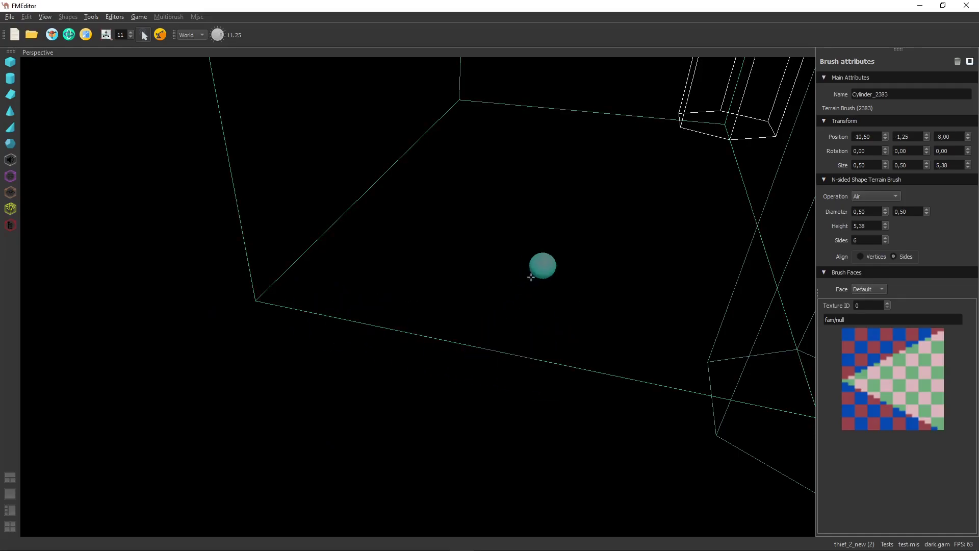
{"action": "scroll", "coordinate": [402, 338], "scroll_direction": "down", "scroll_amount": 1}
{"action": "scroll", "coordinate": [402, 337], "scroll_direction": "down", "scroll_amount": 5}
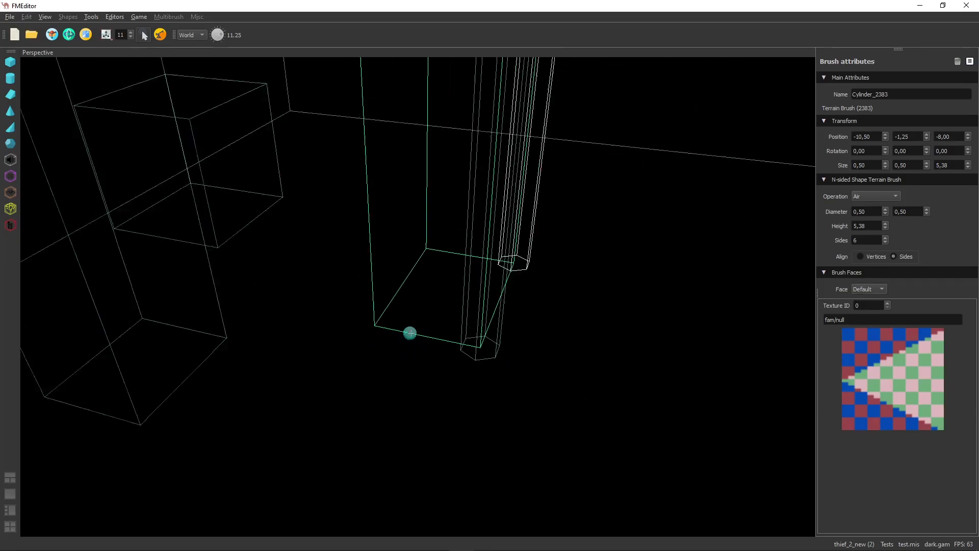
{"action": "scroll", "coordinate": [410, 333], "scroll_direction": "down", "scroll_amount": 3}
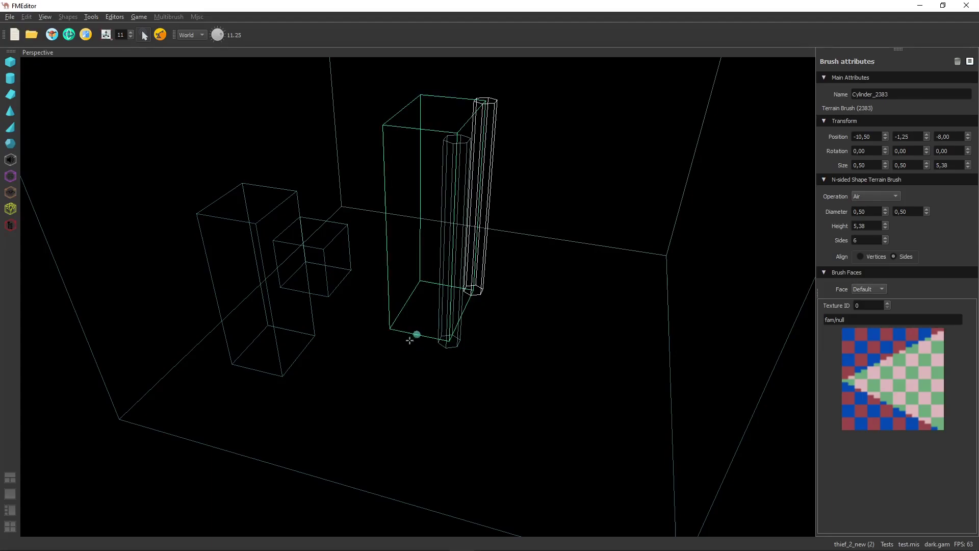
{"action": "middle_click_drag", "start_coordinate": [415, 334], "coordinate": [399, 370]}
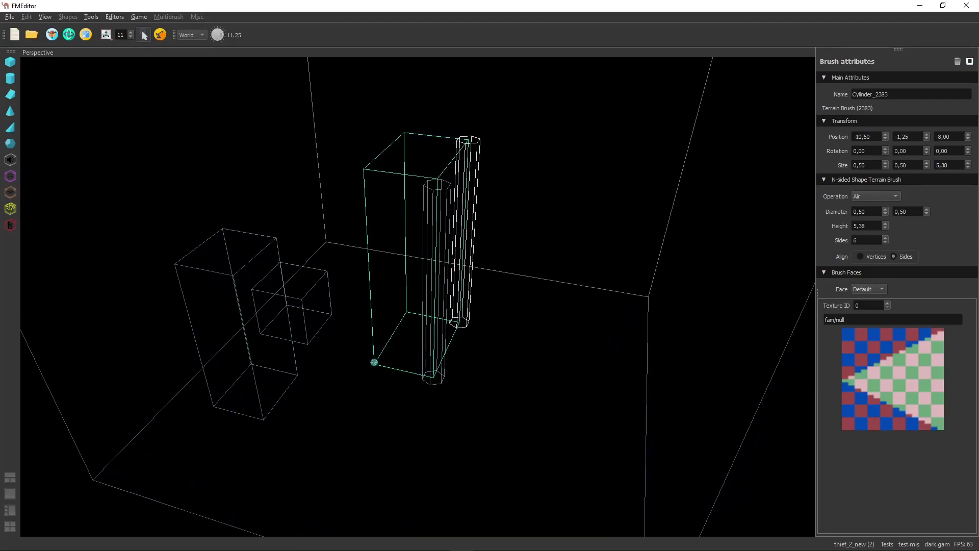
{"action": "left_click_drag", "start_coordinate": [389, 384], "coordinate": [381, 370]}
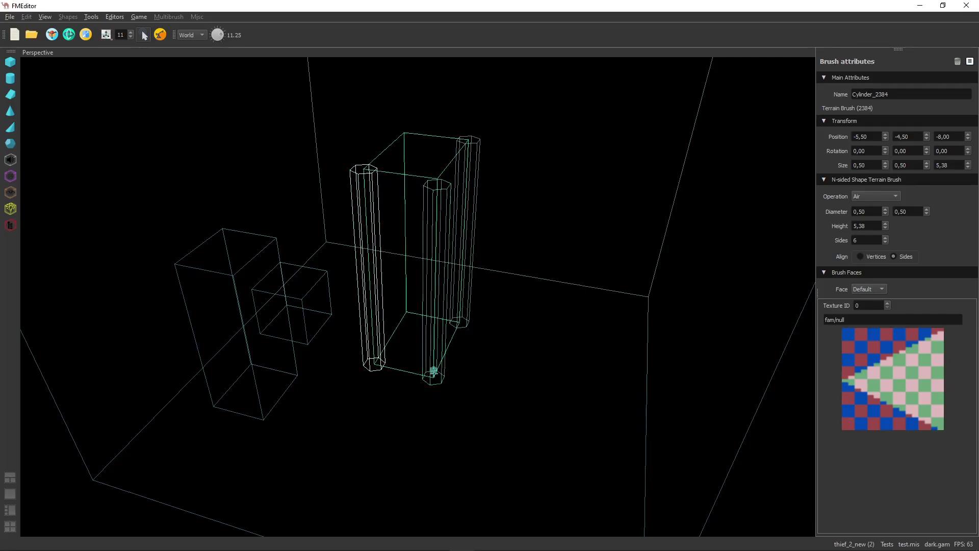
- Paint a fourth cylinder upward from the remaining free base corner of the taller box
{"action": "mouse_move", "coordinate": [428, 352]}
{"action": "middle_mouse_down"}
{"action": "mouse_move", "coordinate": [466, 366]}
{"action": "mouse_move", "coordinate": [667, 343]}
{"action": "mouse_move", "coordinate": [715, 350]}
{"action": "mouse_move", "coordinate": [671, 345]}
{"action": "middle_mouse_up"}
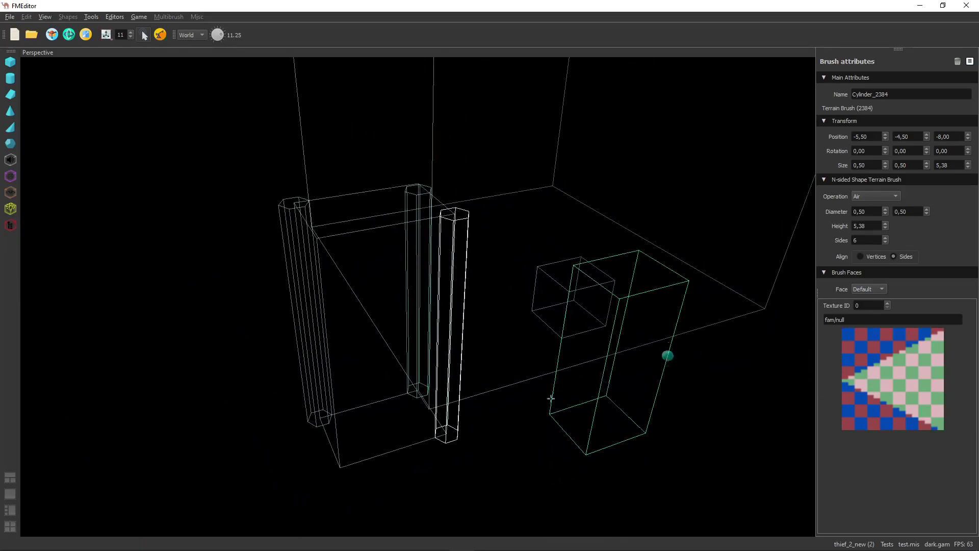
{"action": "mouse_move", "coordinate": [341, 468]}
{"action": "left_mouse_down"}
{"action": "mouse_move", "coordinate": [357, 478]}
{"action": "mouse_move", "coordinate": [348, 474]}
{"action": "left_mouse_up"}
{"action": "left_click_drag", "start_coordinate": [328, 266], "coordinate": [327, 239]}
{"action": "middle_click_drag", "start_coordinate": [456, 374], "coordinate": [221, 373]}
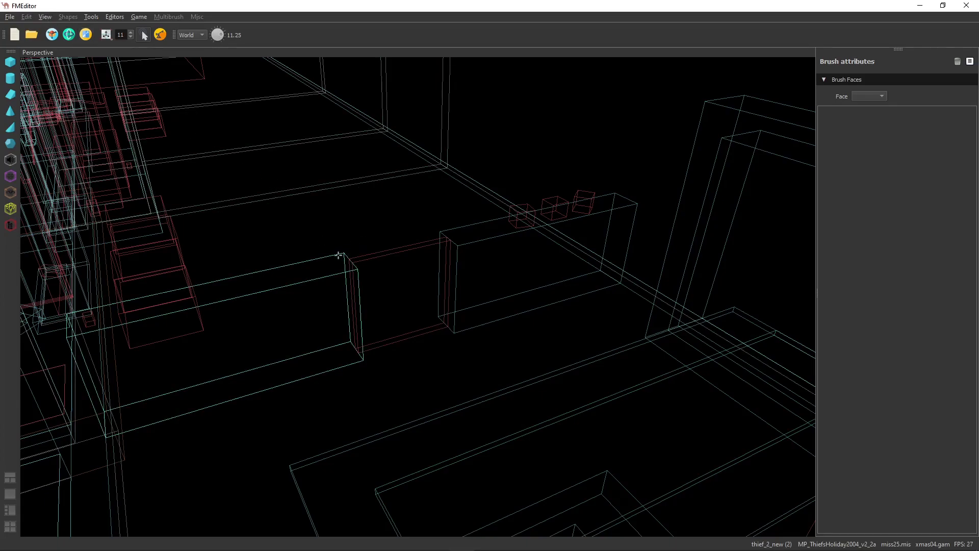
- Turn on the Polygons render layer for the perspective view of mission miss25.mis
{"action": "mouse_move", "coordinate": [462, 246]}
{"action": "middle_mouse_down"}
{"action": "mouse_move", "coordinate": [402, 273]}
{"action": "mouse_move", "coordinate": [337, 226]}
{"action": "middle_mouse_up"}
{"action": "middle_click_drag", "start_coordinate": [392, 306], "coordinate": [438, 335]}
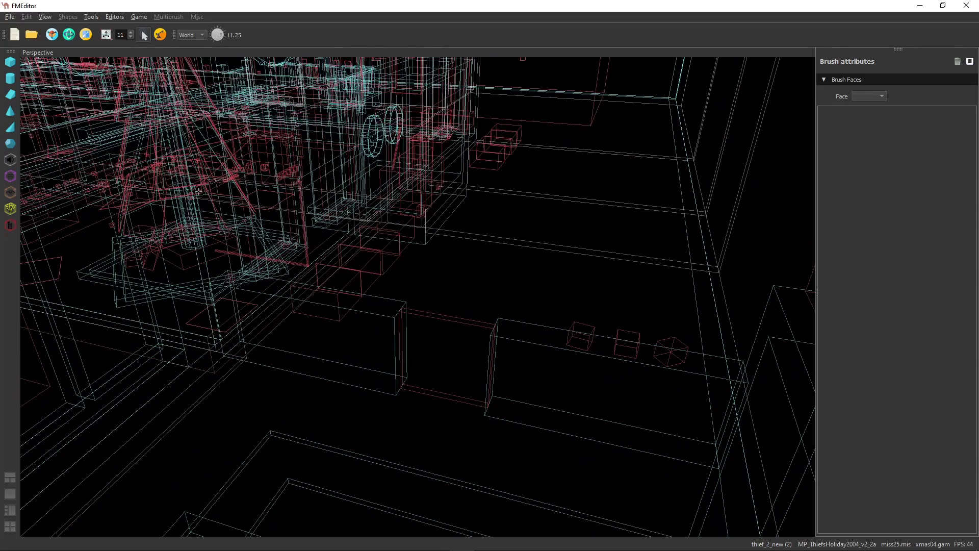
{"action": "left_click", "coordinate": [45, 16]}
{"action": "mouse_move", "coordinate": [73, 41]}
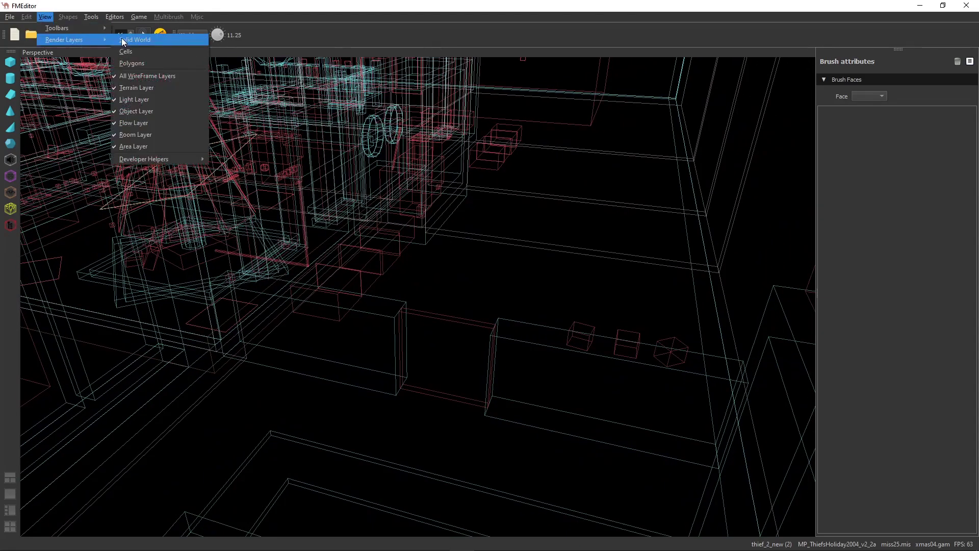
{"action": "left_click", "coordinate": [145, 66]}
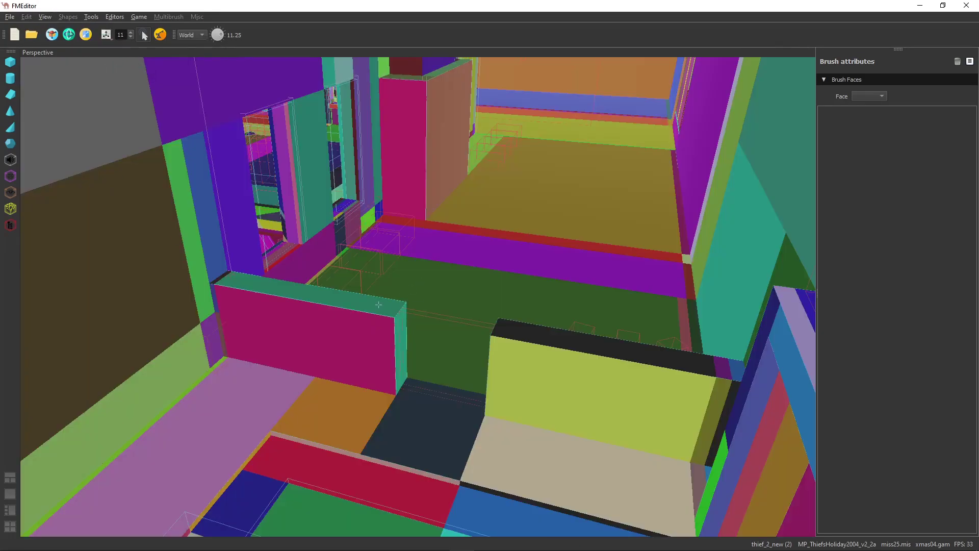
- Hide all wireframe layers and inspect the coloured polygons of the house from outside
{"action": "left_click", "coordinate": [45, 17]}
{"action": "mouse_move", "coordinate": [68, 37]}
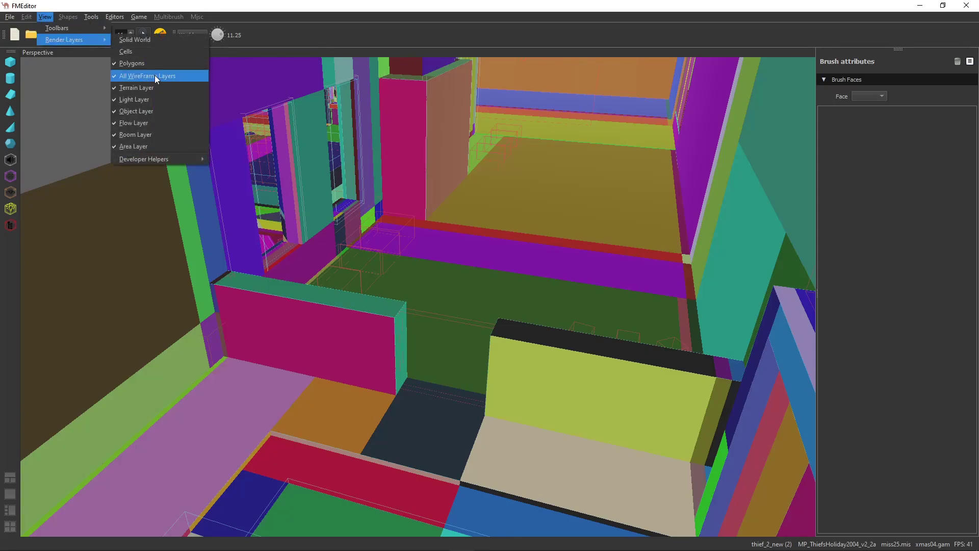
{"action": "left_click", "coordinate": [142, 76]}
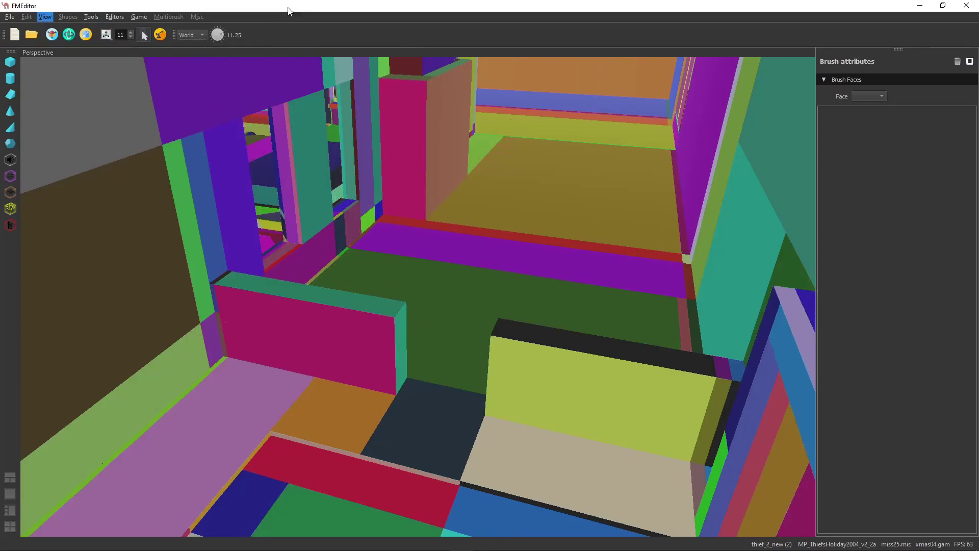
{"action": "middle_click_drag", "start_coordinate": [364, 318], "coordinate": [525, 290]}
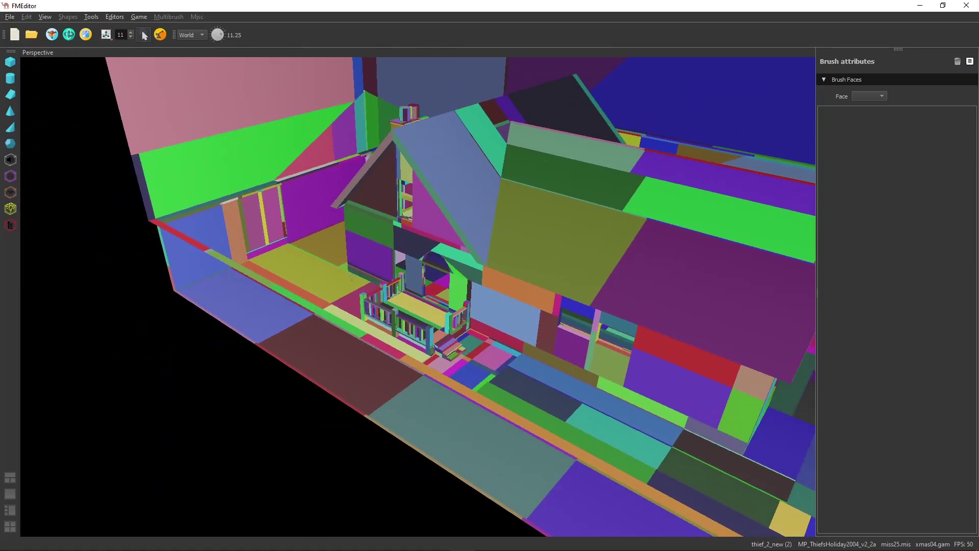
{"action": "middle_click_drag", "start_coordinate": [716, 242], "coordinate": [361, 240]}
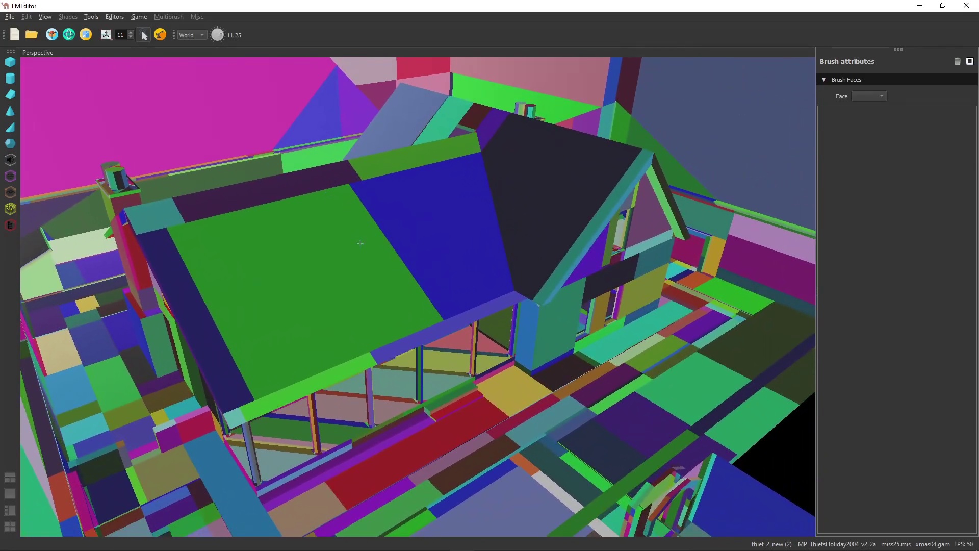
- Move inside the house and switch the perspective view's render layer to Cells
{"action": "middle_click_drag", "start_coordinate": [398, 342], "coordinate": [354, 356]}
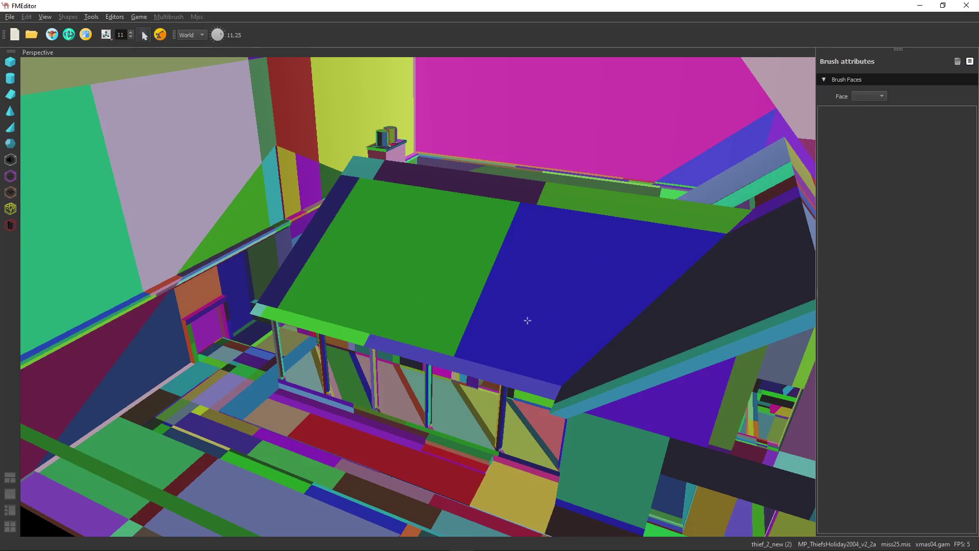
{"action": "middle_click_drag", "start_coordinate": [549, 307], "coordinate": [656, 400]}
{"action": "middle_click_drag", "start_coordinate": [574, 368], "coordinate": [695, 389]}
{"action": "middle_click_drag", "start_coordinate": [673, 274], "coordinate": [633, 262]}
{"action": "left_click", "coordinate": [44, 17]}
{"action": "mouse_move", "coordinate": [72, 40]}
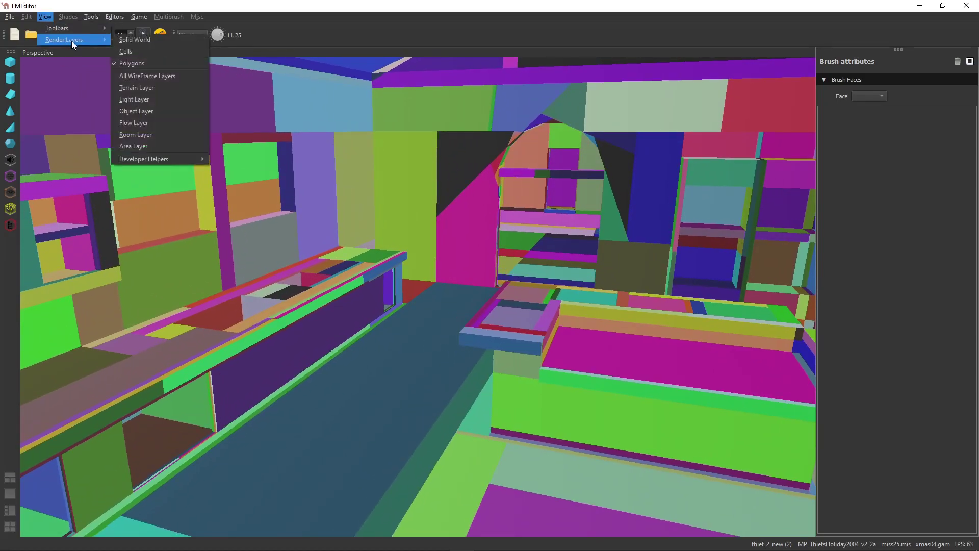
{"action": "left_click", "coordinate": [128, 51]}
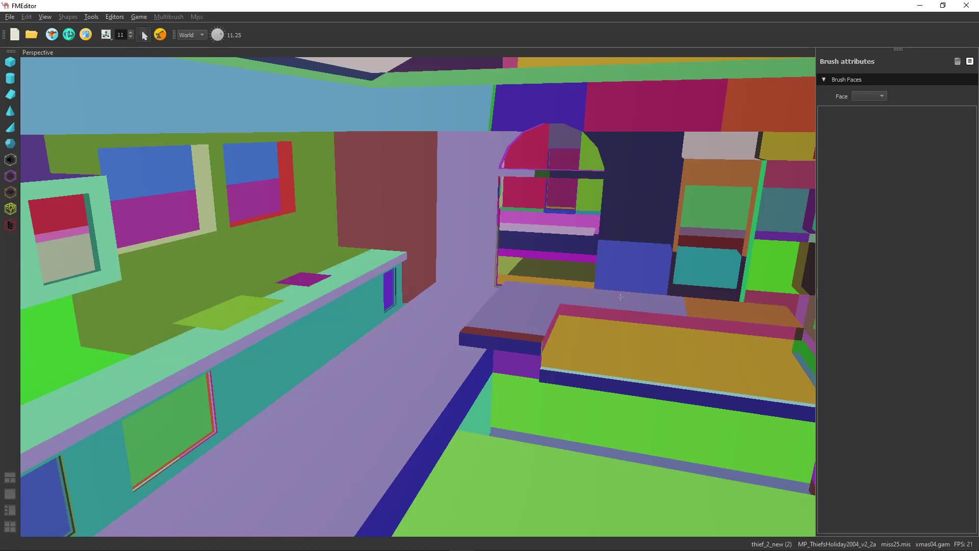
- Inspect the coloured cells around the kitchen counters and switch the render layer back to Polygons
{"action": "middle_click_drag", "start_coordinate": [634, 283], "coordinate": [654, 268]}
{"action": "middle_click_drag", "start_coordinate": [592, 224], "coordinate": [495, 204]}
{"action": "scroll", "coordinate": [434, 186], "scroll_direction": "up", "scroll_amount": 3}
{"action": "scroll", "coordinate": [434, 186], "scroll_direction": "down", "scroll_amount": 3}
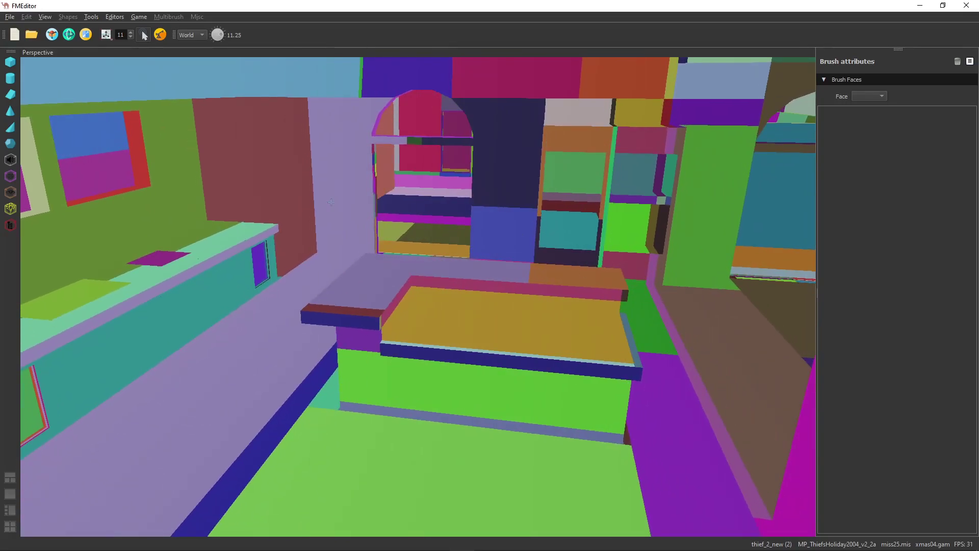
{"action": "left_click", "coordinate": [45, 17]}
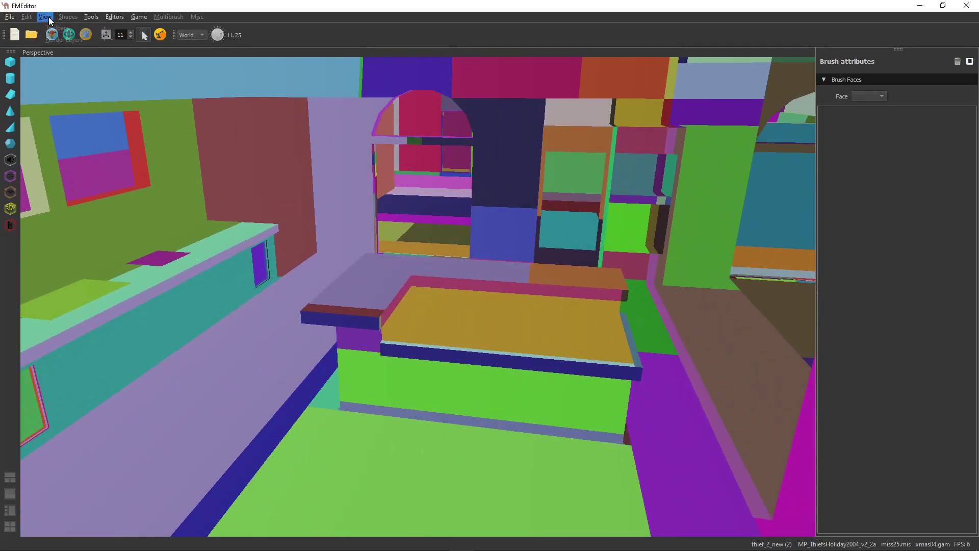
{"action": "mouse_move", "coordinate": [82, 38]}
{"action": "left_click", "coordinate": [177, 43]}
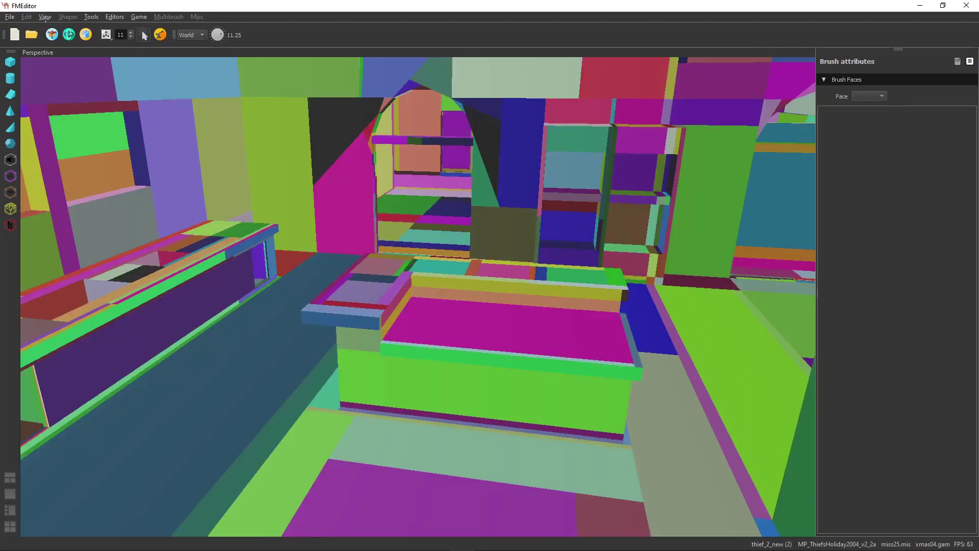
- Switch the perspective view's render layer to Solid World inside the kitchen
{"action": "left_click", "coordinate": [49, 19]}
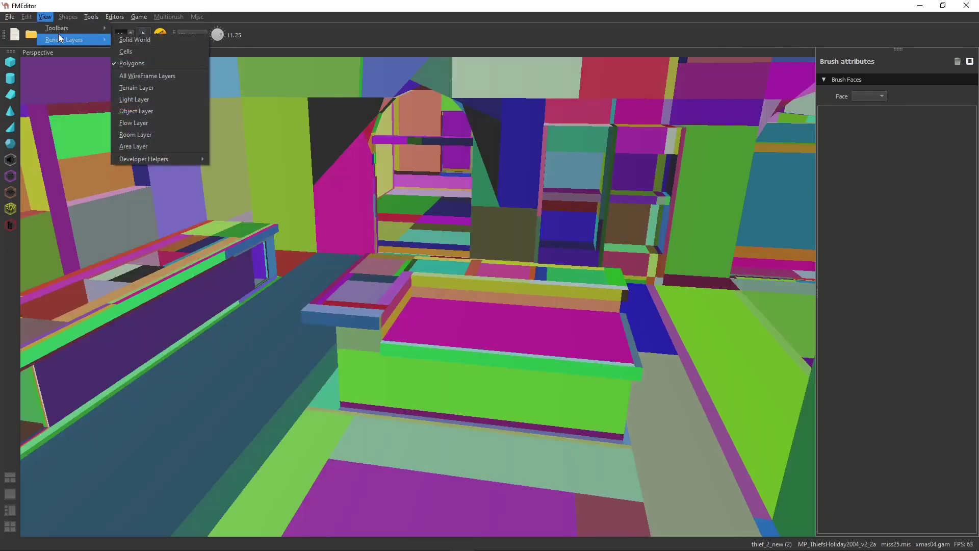
{"action": "mouse_move", "coordinate": [56, 26]}
{"action": "mouse_move", "coordinate": [63, 44]}
{"action": "left_click", "coordinate": [151, 46]}
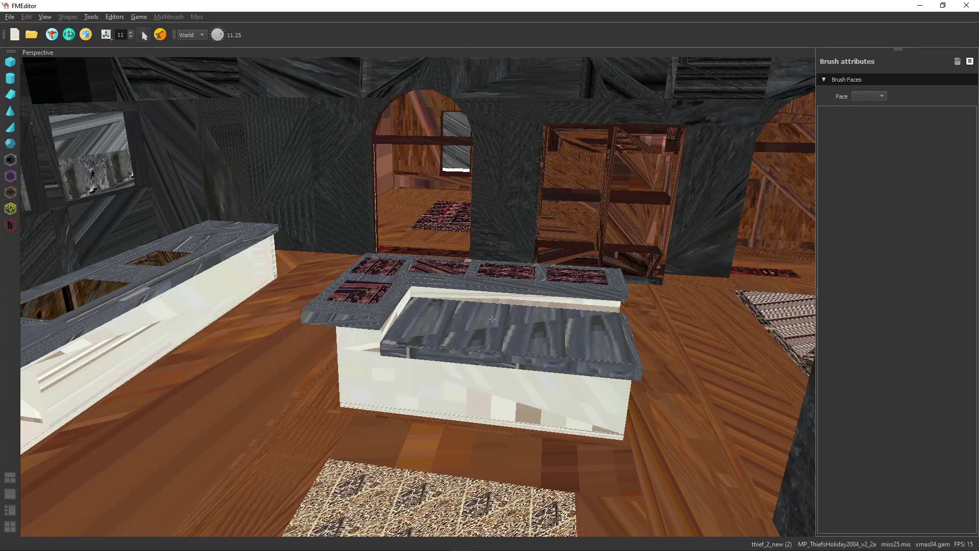
- Examine the textured surfaces of the kitchen counters, the living-room rug, the fireplace and the area around the Christmas tree
{"action": "middle_click_drag", "start_coordinate": [537, 291], "coordinate": [681, 303]}
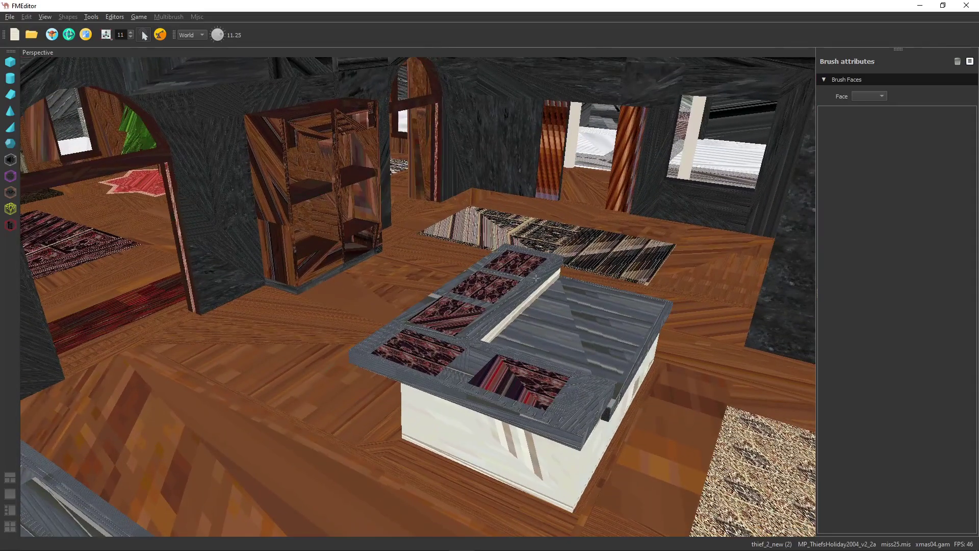
{"action": "scroll", "coordinate": [535, 277], "scroll_direction": "up", "scroll_amount": 3}
{"action": "middle_click_drag", "start_coordinate": [484, 325], "coordinate": [247, 335]}
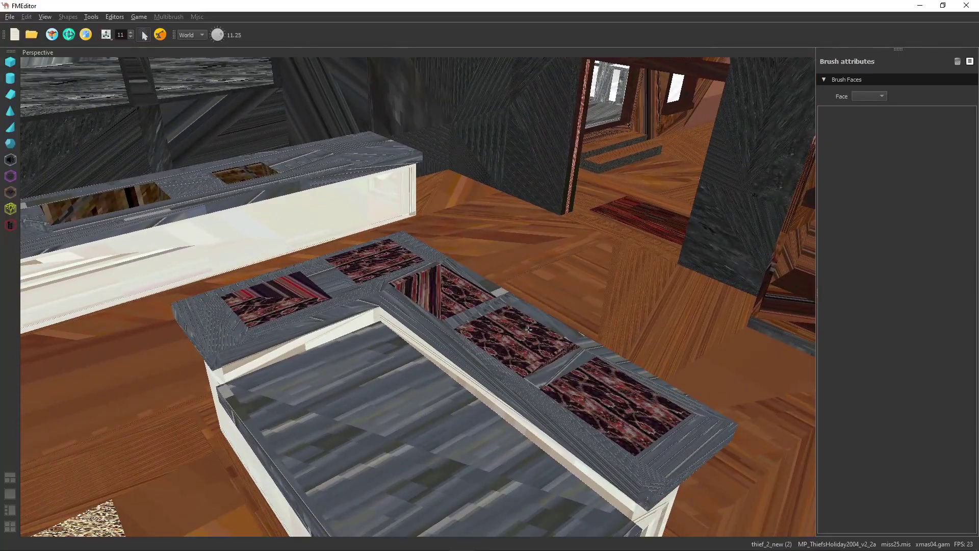
{"action": "middle_click_drag", "start_coordinate": [519, 331], "coordinate": [731, 356]}
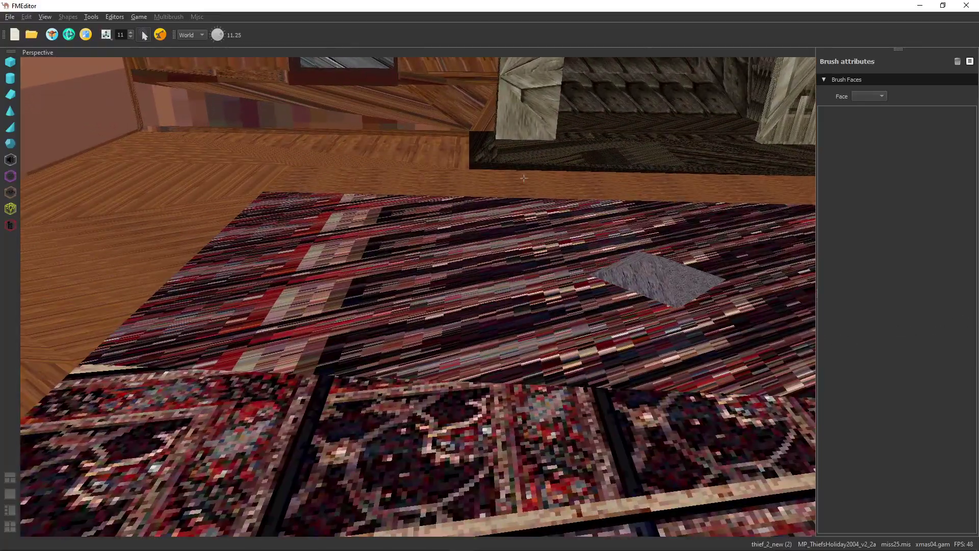
{"action": "middle_click_drag", "start_coordinate": [524, 178], "coordinate": [319, 209]}
{"action": "middle_click_drag", "start_coordinate": [579, 283], "coordinate": [400, 236]}
{"action": "scroll", "coordinate": [497, 204], "scroll_direction": "down", "scroll_amount": 5}
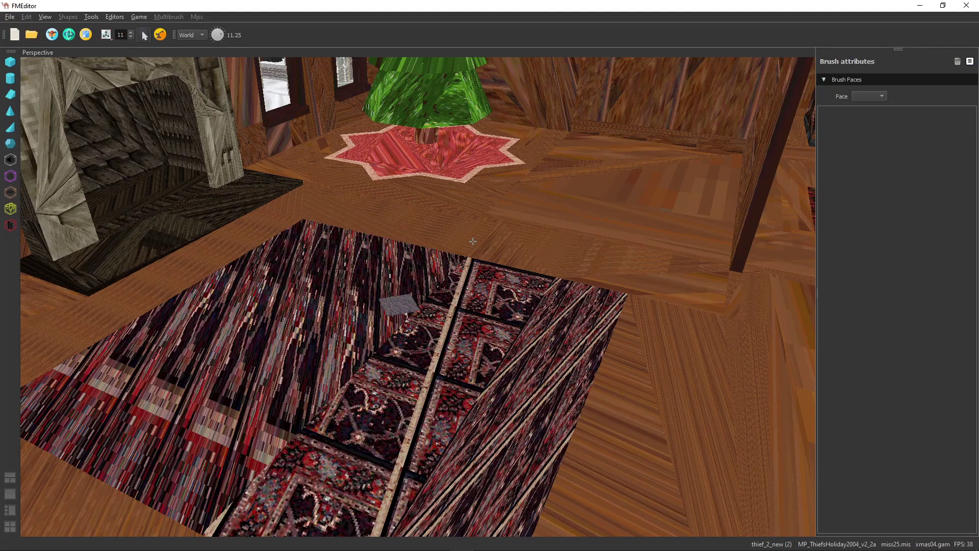
{"action": "middle_click_drag", "start_coordinate": [473, 241], "coordinate": [477, 232]}
{"action": "scroll", "coordinate": [492, 208], "scroll_direction": "down", "scroll_amount": 4}
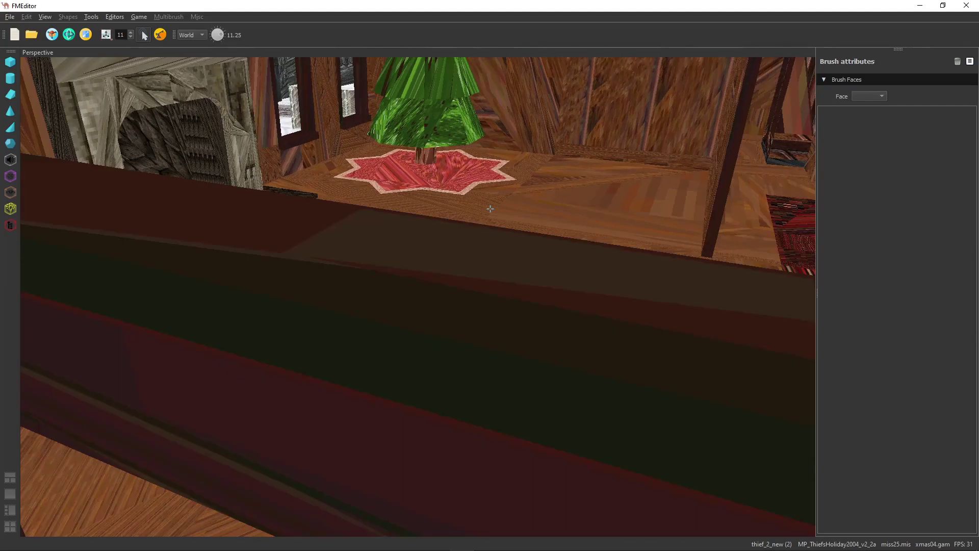
{"action": "scroll", "coordinate": [493, 208], "scroll_direction": "up", "scroll_amount": 4}
{"action": "middle_click_drag", "start_coordinate": [495, 248], "coordinate": [491, 342]}
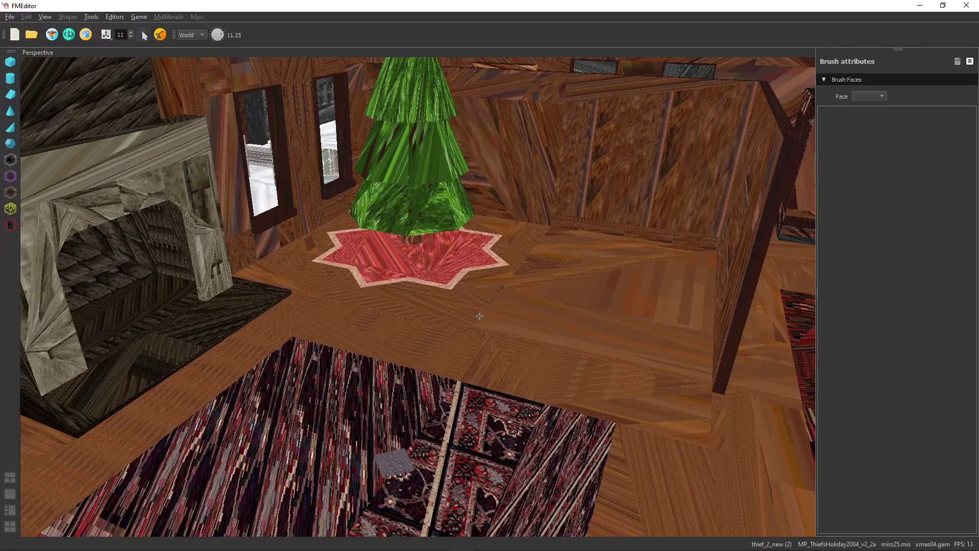
- Examine the textured exterior of the house, including its brick walls, snowy roof, balcony and surrounding yard
{"action": "middle_click_drag", "start_coordinate": [484, 313], "coordinate": [534, 299]}
{"action": "scroll", "coordinate": [534, 299], "scroll_direction": "down", "scroll_amount": 10}
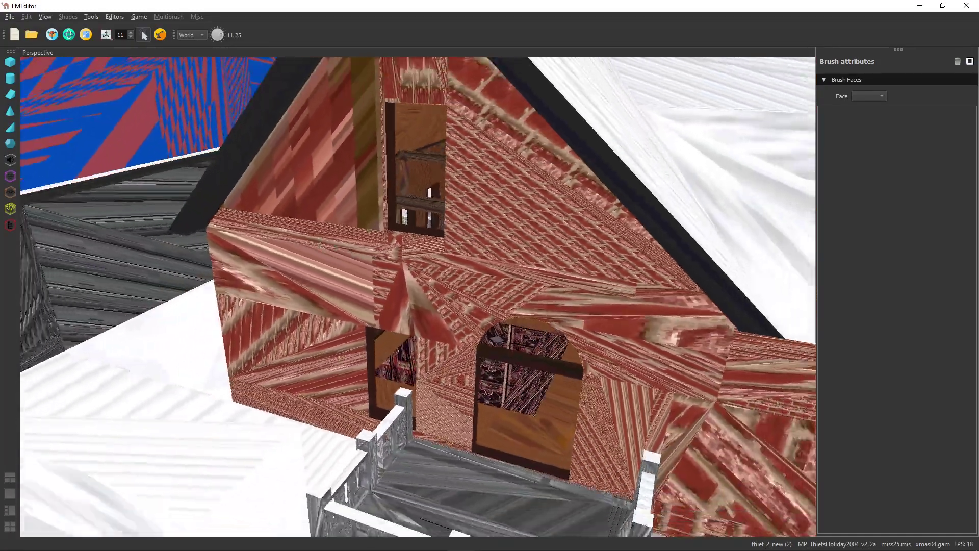
{"action": "scroll", "coordinate": [471, 224], "scroll_direction": "down", "scroll_amount": 5}
{"action": "middle_click_drag", "start_coordinate": [412, 264], "coordinate": [502, 248]}
{"action": "scroll", "coordinate": [680, 230], "scroll_direction": "down", "scroll_amount": 8}
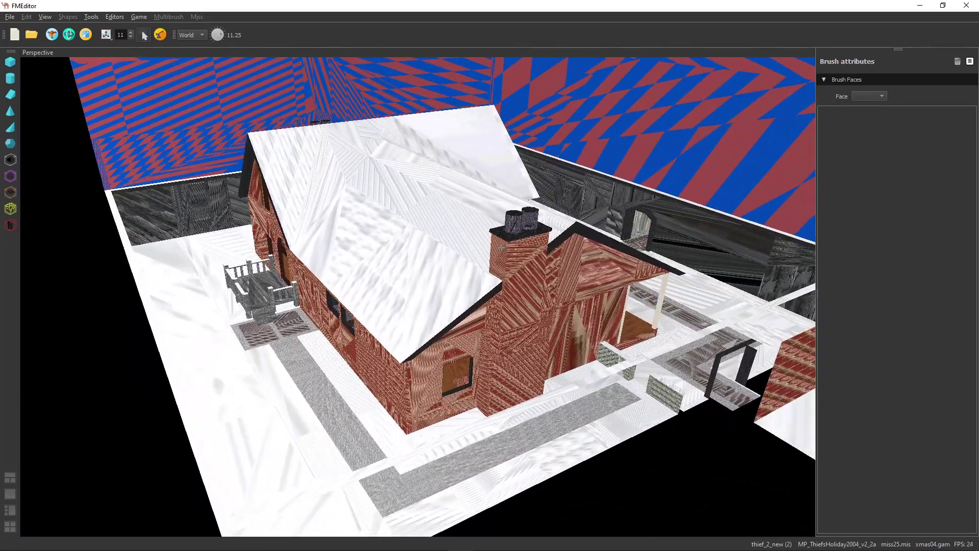
{"action": "middle_click_drag", "start_coordinate": [402, 265], "coordinate": [329, 264]}
{"action": "middle_click_drag", "start_coordinate": [623, 249], "coordinate": [487, 238]}
{"action": "middle_click_drag", "start_coordinate": [372, 214], "coordinate": [255, 207]}
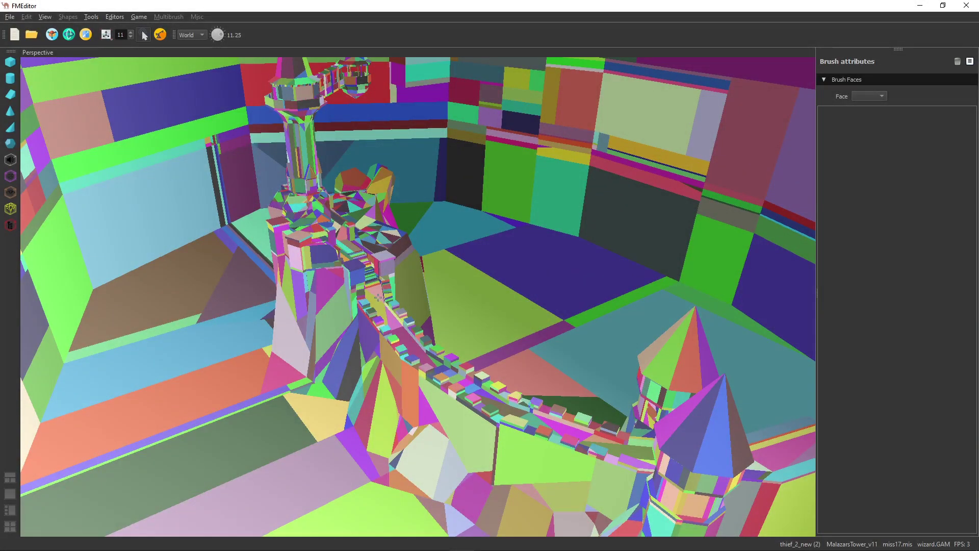
- Examine the coloured polygon layouts of the MalazarsTower_v11, TheBlackFrog, 1MIL_AMNH1_0, SinisterNight and TMA20AC_ShowOff missions from outside
{"action": "scroll", "coordinate": [376, 297], "scroll_direction": "down", "scroll_amount": 2}
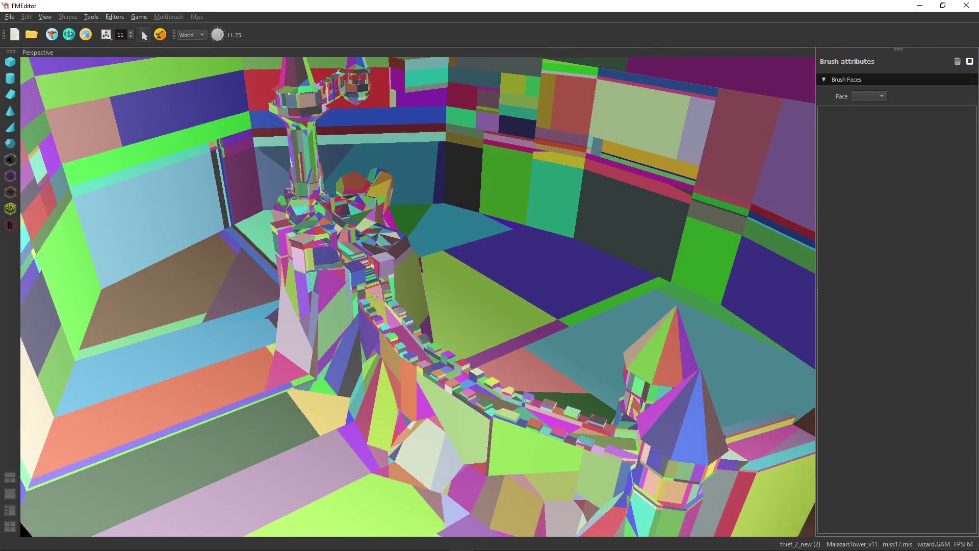
{"action": "scroll", "coordinate": [374, 297], "scroll_direction": "down", "scroll_amount": 8}
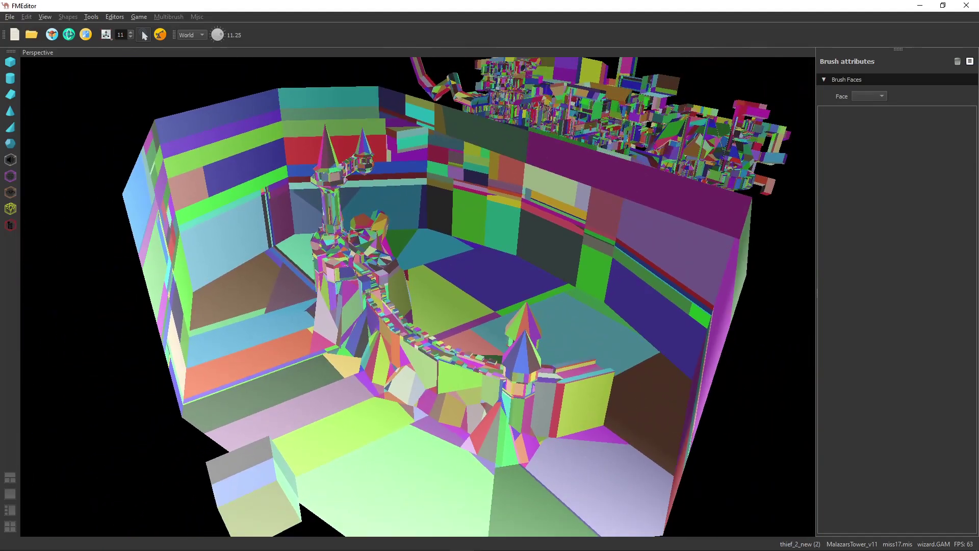
{"action": "middle_click_drag", "start_coordinate": [375, 297], "coordinate": [31, 217]}
{"action": "scroll", "coordinate": [520, 279], "scroll_direction": "up", "scroll_amount": 6}
{"action": "scroll", "coordinate": [520, 279], "scroll_direction": "down", "scroll_amount": 10}
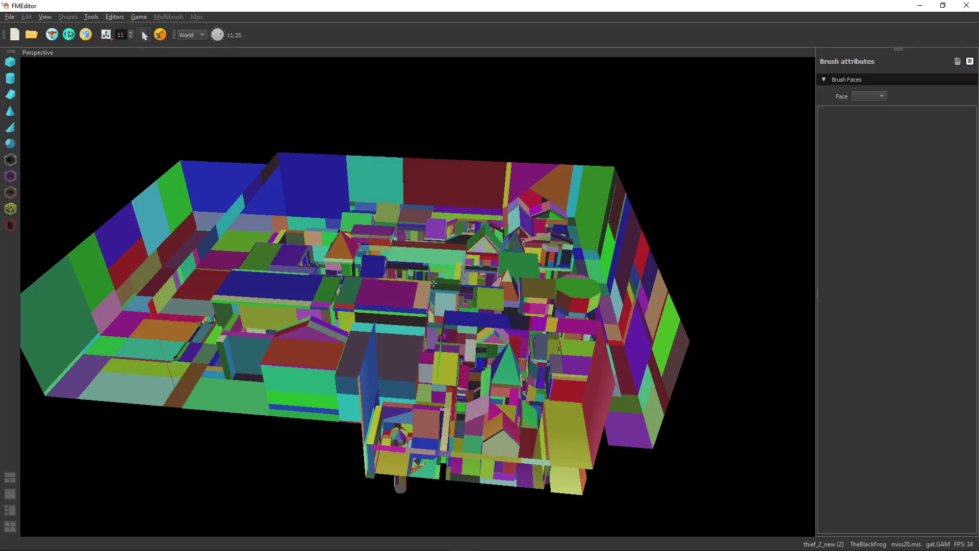
{"action": "middle_click_drag", "start_coordinate": [423, 288], "coordinate": [926, 260]}
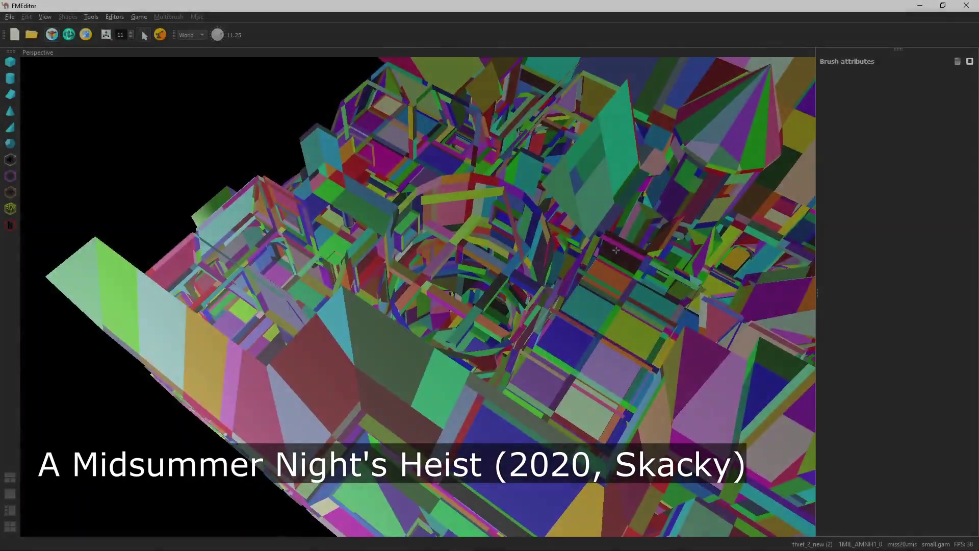
{"action": "middle_click_drag", "start_coordinate": [616, 250], "coordinate": [111, 221]}
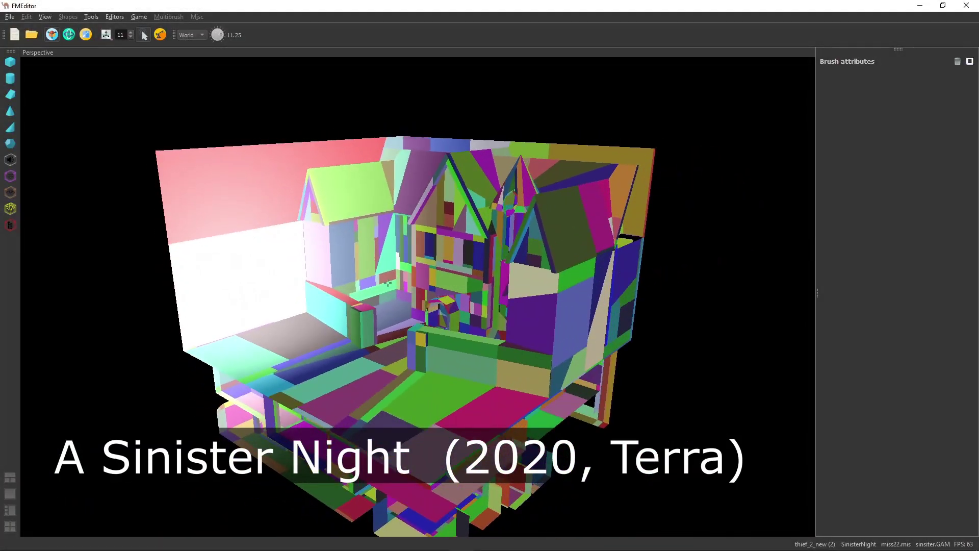
{"action": "middle_click_drag", "start_coordinate": [416, 292], "coordinate": [47, 239]}
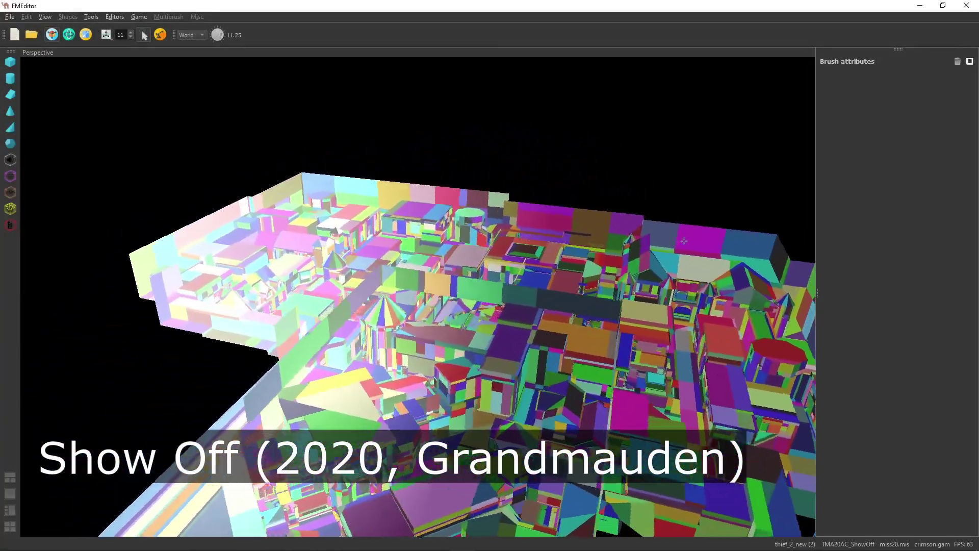
{"action": "middle_click_drag", "start_coordinate": [684, 241], "coordinate": [791, 228]}
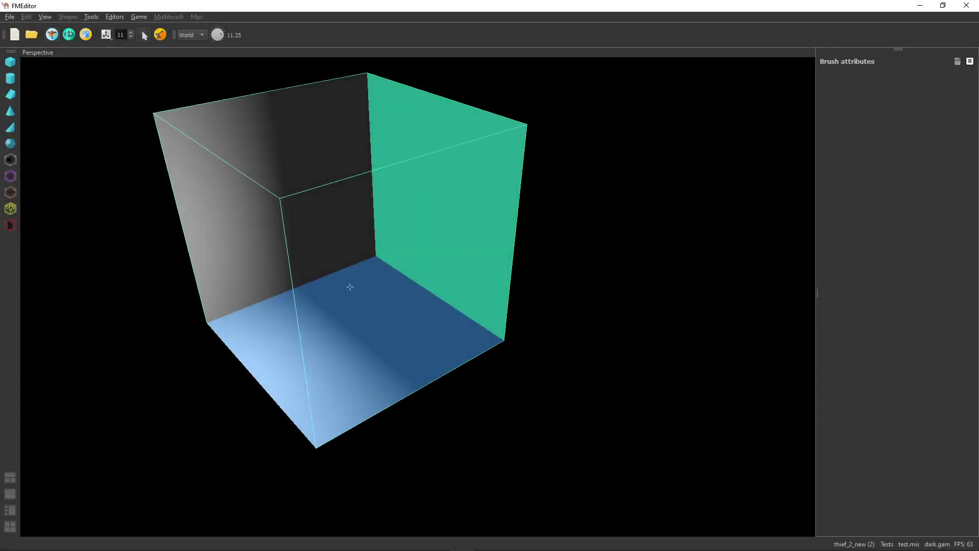
- Paint an air box about 3.13 × 1.31 × 4.00 outward from a base corner of the test.mis room and rebuild the geometry
{"action": "middle_click_drag", "start_coordinate": [350, 287], "coordinate": [367, 320]}
{"action": "left_click", "coordinate": [10, 62]}
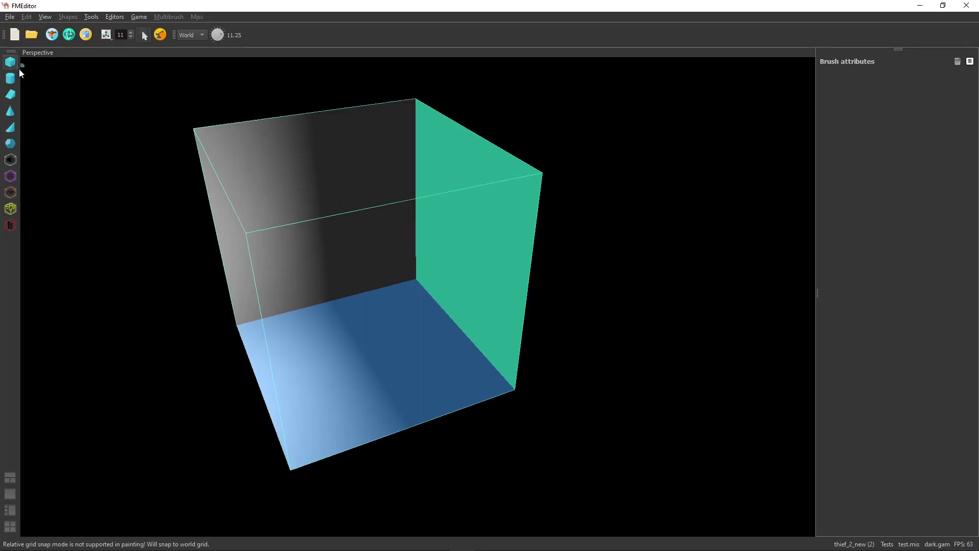
{"action": "mouse_move", "coordinate": [514, 390]}
{"action": "left_mouse_down"}
{"action": "mouse_move", "coordinate": [455, 430]}
{"action": "mouse_move", "coordinate": [466, 372]}
{"action": "mouse_move", "coordinate": [490, 364]}
{"action": "left_mouse_up"}
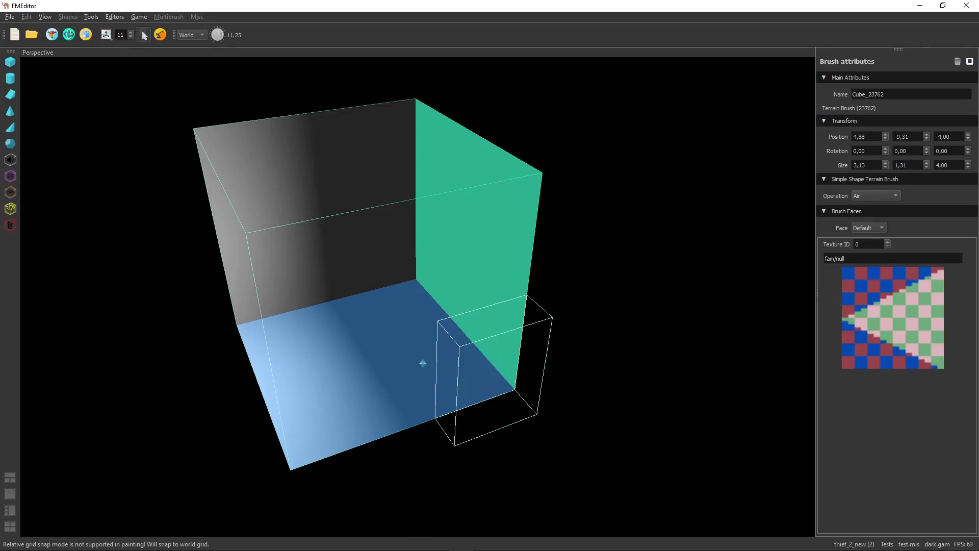
{"action": "mouse_move", "coordinate": [458, 371]}
{"action": "middle_mouse_down"}
{"action": "mouse_move", "coordinate": [605, 360]}
{"action": "mouse_move", "coordinate": [522, 384]}
{"action": "mouse_move", "coordinate": [459, 351]}
{"action": "mouse_move", "coordinate": [547, 317]}
{"action": "mouse_move", "coordinate": [539, 346]}
{"action": "mouse_move", "coordinate": [614, 338]}
{"action": "mouse_move", "coordinate": [545, 332]}
{"action": "mouse_move", "coordinate": [579, 284]}
{"action": "mouse_move", "coordinate": [514, 284]}
{"action": "middle_mouse_up"}
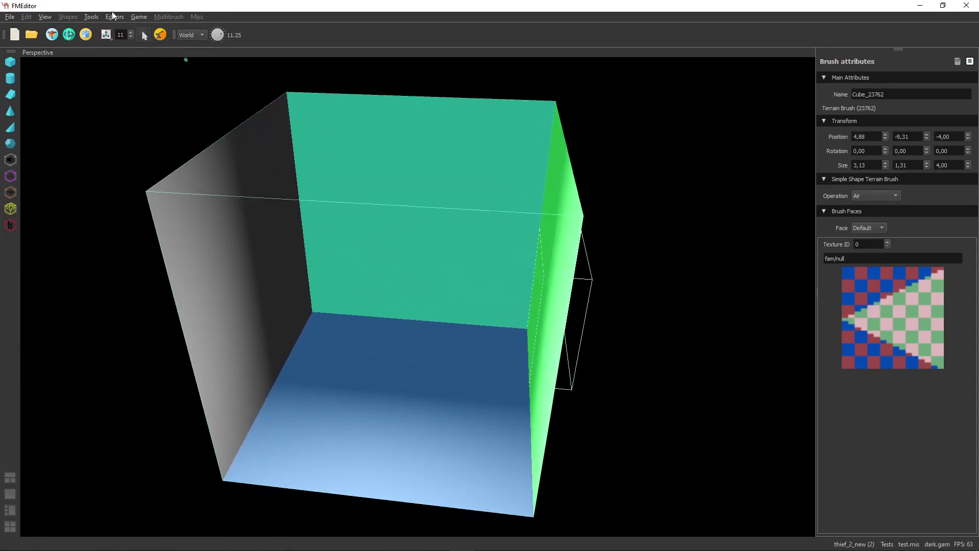
{"action": "left_click", "coordinate": [102, 28]}
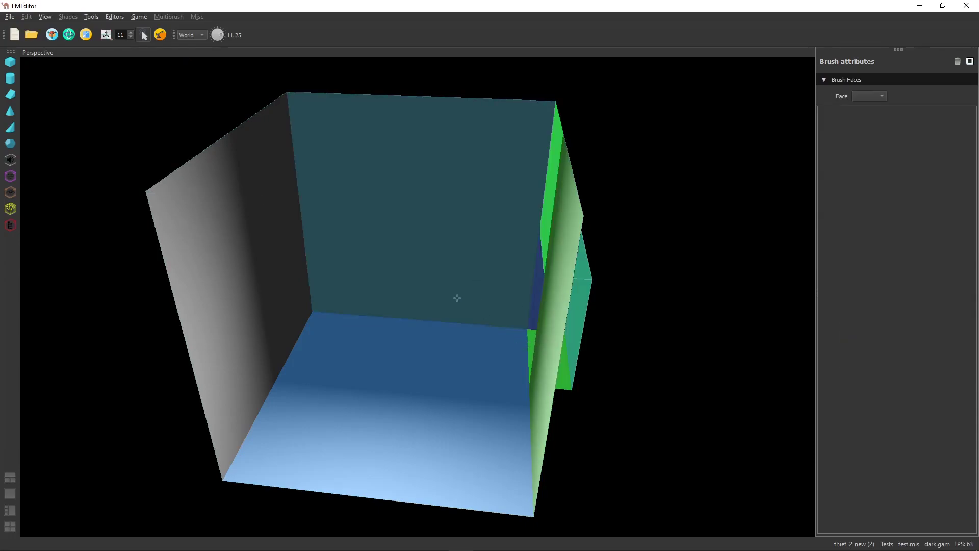
- Paint a second air box about 3.19 × 2.81 × 5.88 at the diagonally opposite base corner of the room and rebuild the geometry
{"action": "middle_click_drag", "start_coordinate": [489, 321], "coordinate": [574, 339]}
{"action": "middle_click_drag", "start_coordinate": [438, 308], "coordinate": [444, 286]}
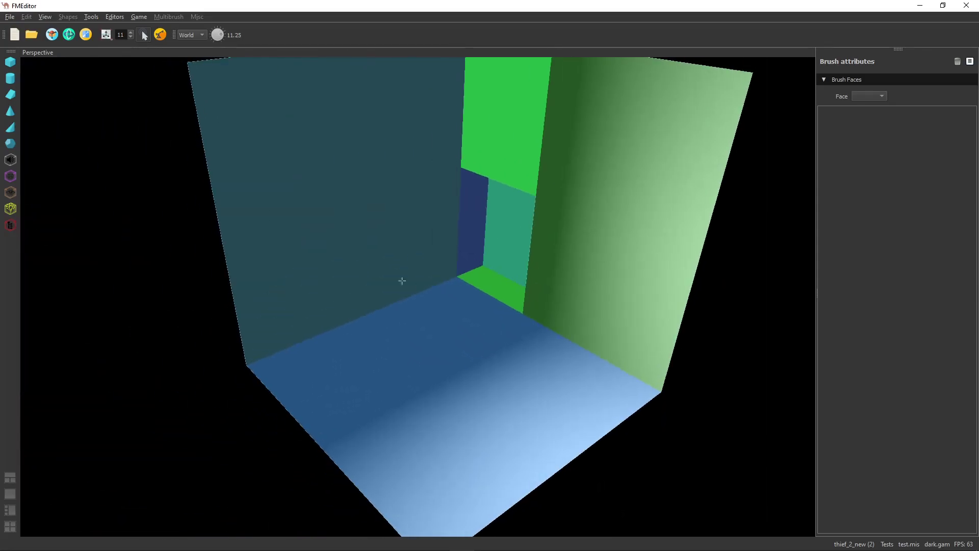
{"action": "left_click", "coordinate": [52, 35]}
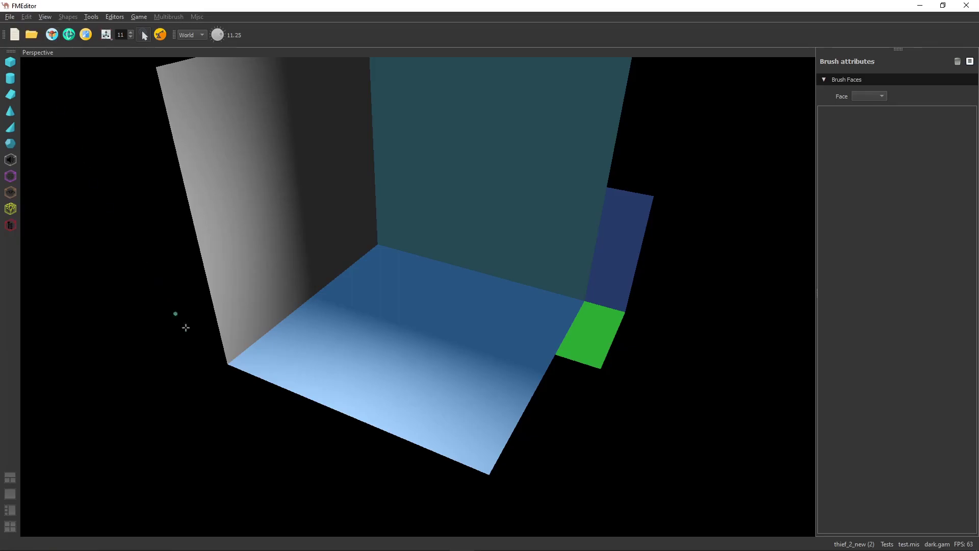
{"action": "mouse_move", "coordinate": [228, 364]}
{"action": "left_mouse_down"}
{"action": "mouse_move", "coordinate": [234, 400]}
{"action": "mouse_move", "coordinate": [218, 485]}
{"action": "mouse_move", "coordinate": [189, 269]}
{"action": "left_mouse_up"}
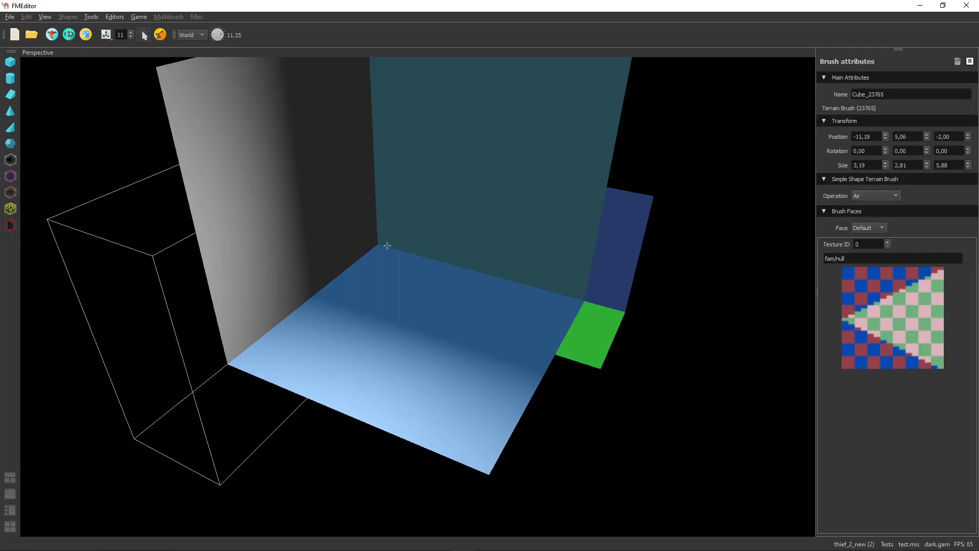
{"action": "left_click", "coordinate": [100, 32]}
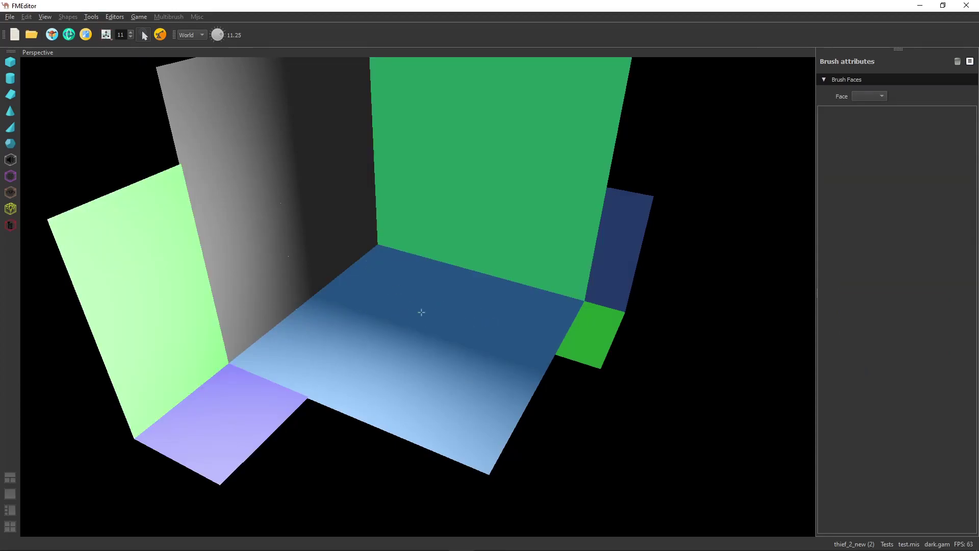
- Show all wireframe layers and paint a thin air box about 0.44 × 8.00 × 4.25 across the middle of the room's floor
{"action": "scroll", "coordinate": [396, 312], "scroll_direction": "up", "scroll_amount": 5}
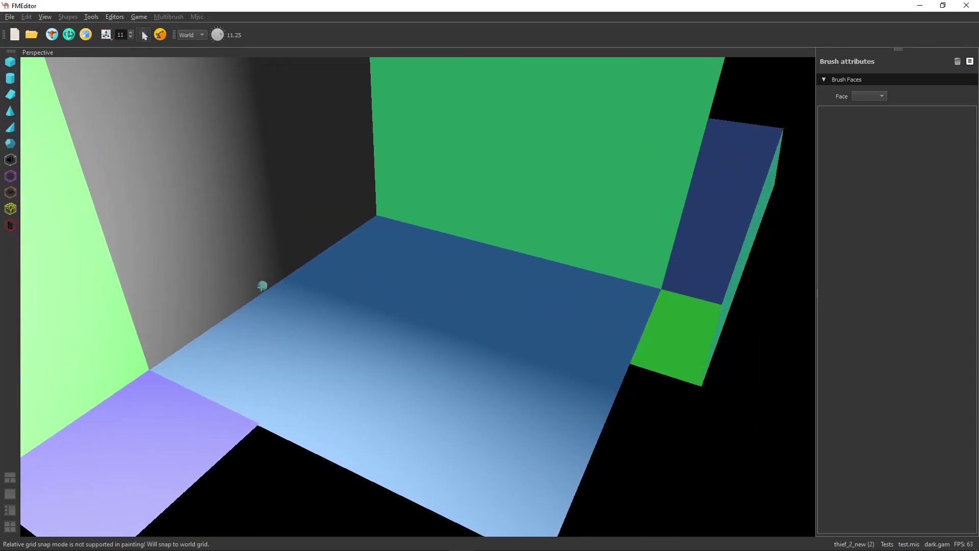
{"action": "left_click", "coordinate": [45, 17]}
{"action": "mouse_move", "coordinate": [63, 39]}
{"action": "left_click", "coordinate": [149, 76]}
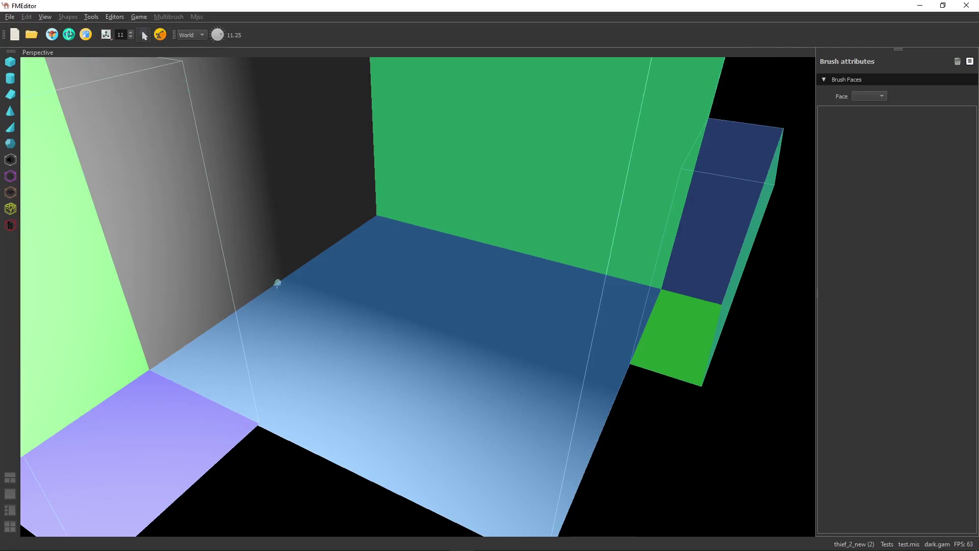
{"action": "left_click", "coordinate": [498, 390]}
{"action": "left_click_drag", "start_coordinate": [498, 391], "coordinate": [609, 415]}
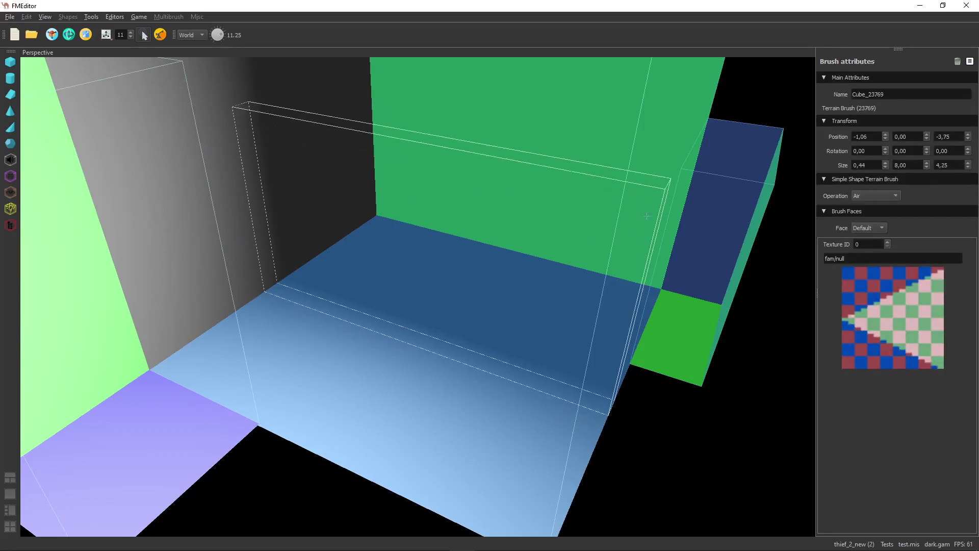
- Make the thin box across the room solid and paint an air doorway about 0.44 × 1.69 × 3.69 through it
{"action": "left_click", "coordinate": [874, 196]}
{"action": "left_click", "coordinate": [875, 210]}
{"action": "mouse_move", "coordinate": [408, 325]}
{"action": "left_mouse_down"}
{"action": "mouse_move", "coordinate": [466, 345]}
{"action": "mouse_move", "coordinate": [487, 181]}
{"action": "left_mouse_up"}
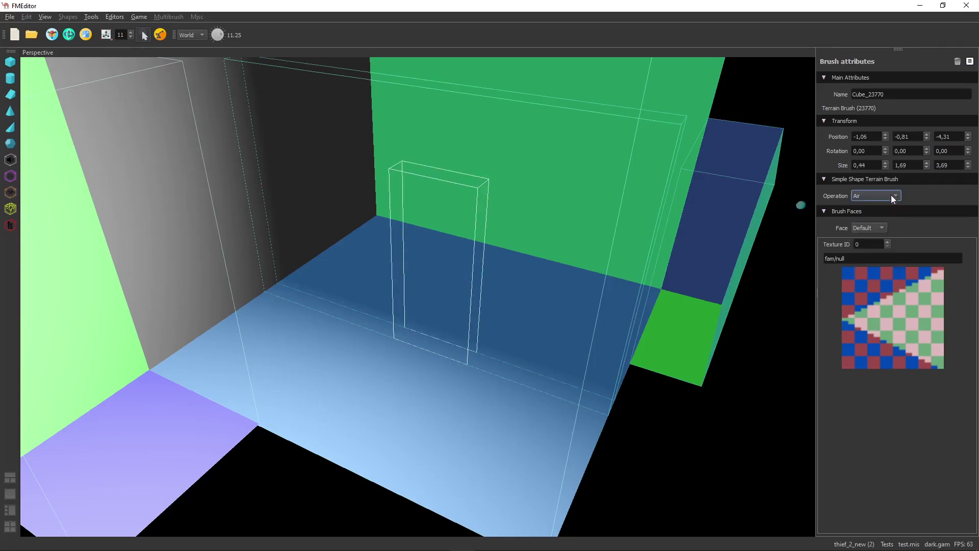
- Paint a tall box on the floor in front of the dividing wall, beside the doorway, and make it solid
{"action": "left_click_drag", "start_coordinate": [324, 313], "coordinate": [301, 362]}
{"action": "left_click", "coordinate": [328, 212]}
{"action": "left_click", "coordinate": [874, 196]}
{"action": "left_click", "coordinate": [874, 186]}
- Paint a wedge about 1.56 × 1.19 × 2.13 on the floor between the tall box and the doorway
{"action": "left_click", "coordinate": [10, 94]}
{"action": "left_click_drag", "start_coordinate": [347, 327], "coordinate": [394, 337]}
{"action": "left_click", "coordinate": [391, 249]}
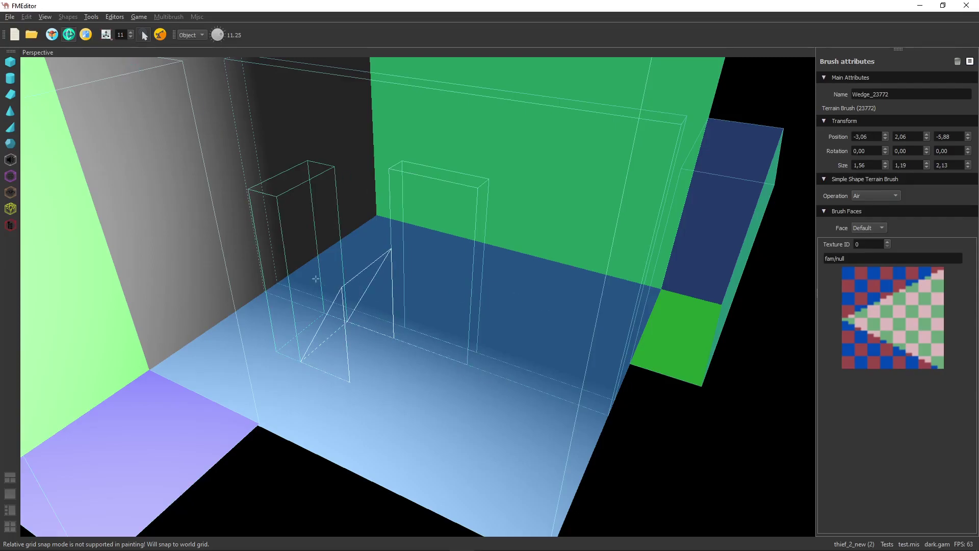
{"action": "left_click", "coordinate": [404, 265]}
{"action": "left_click", "coordinate": [345, 286]}
- Rotate the wedge 180° about its vertical axis while the polygons layer is temporarily hidden
{"action": "left_click", "coordinate": [45, 16]}
{"action": "mouse_move", "coordinate": [72, 39]}
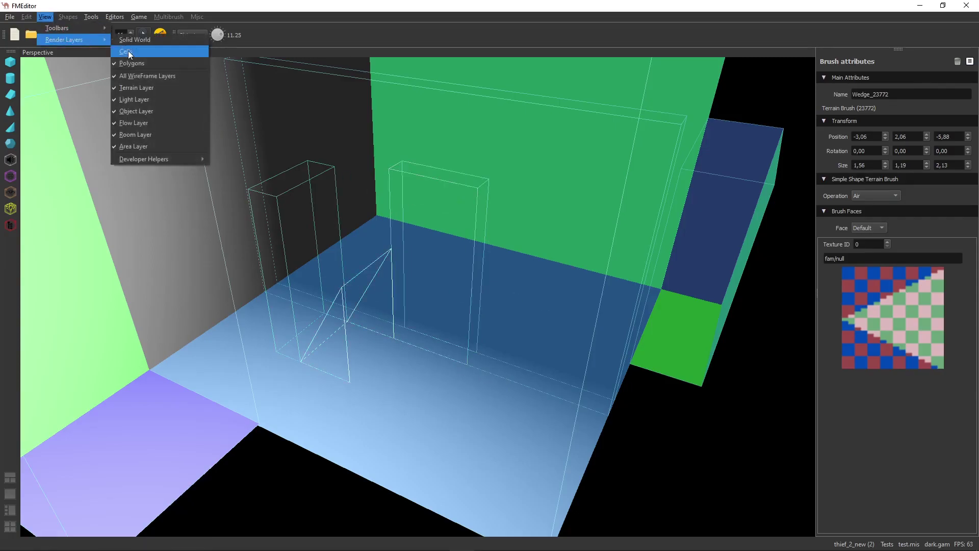
{"action": "left_click", "coordinate": [127, 50]}
{"action": "mouse_move", "coordinate": [286, 330]}
{"action": "left_mouse_down"}
{"action": "mouse_move", "coordinate": [405, 350]}
{"action": "mouse_move", "coordinate": [465, 347]}
{"action": "left_mouse_up"}
{"action": "left_click", "coordinate": [44, 17]}
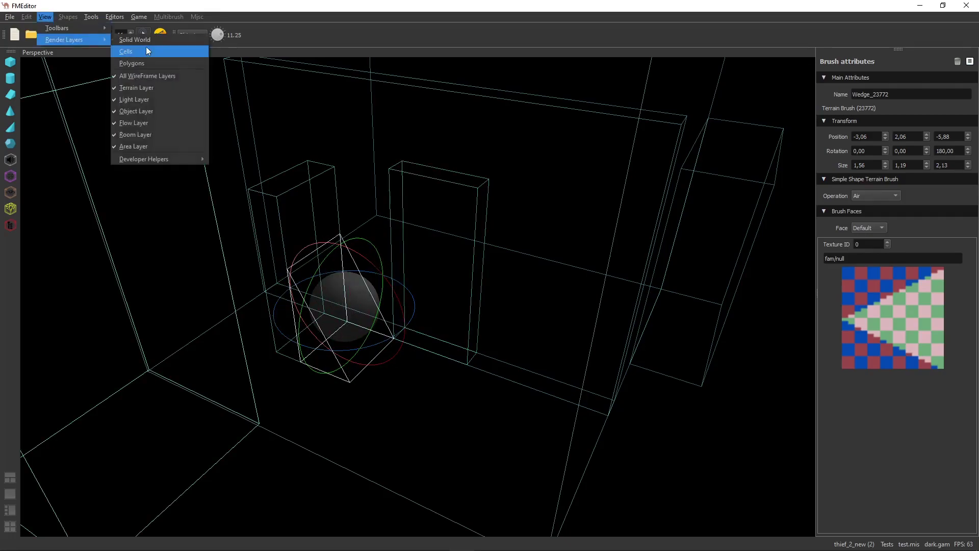
{"action": "left_click", "coordinate": [133, 50]}
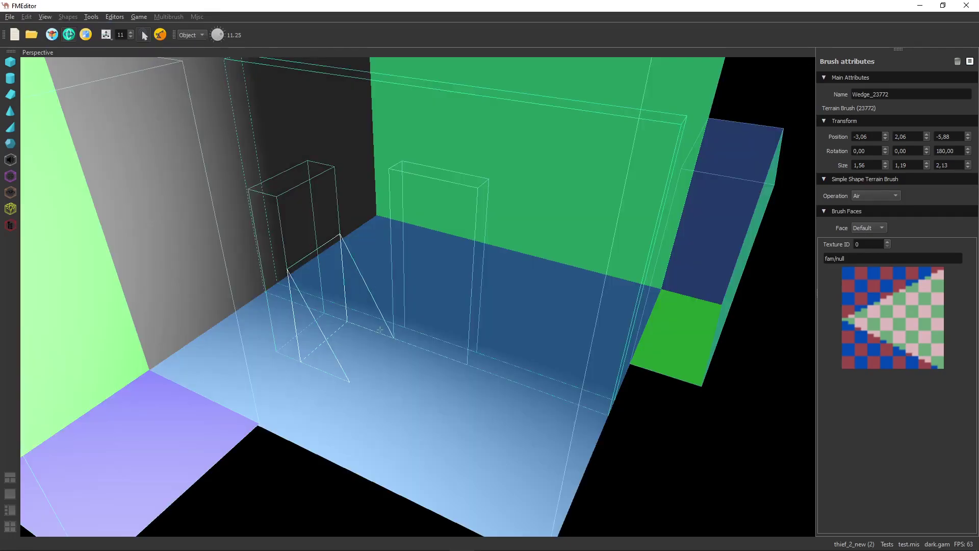
- Paint a solid cylinder with 10 sides, about 1.94 × 1.81 × 2.94, on the floor in front of the doorway
{"action": "left_click", "coordinate": [11, 111]}
{"action": "left_click_drag", "start_coordinate": [501, 386], "coordinate": [443, 435]}
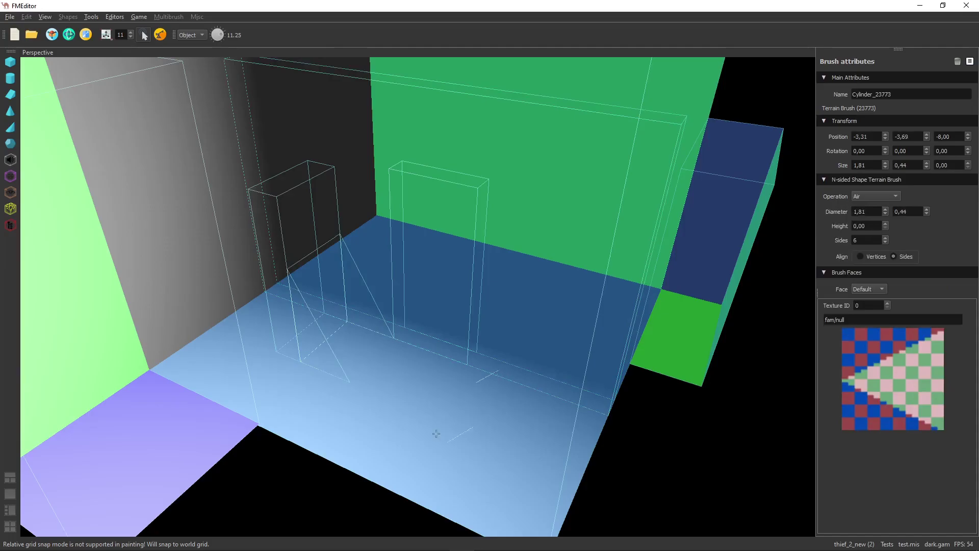
{"action": "left_click_drag", "start_coordinate": [376, 400], "coordinate": [388, 393]}
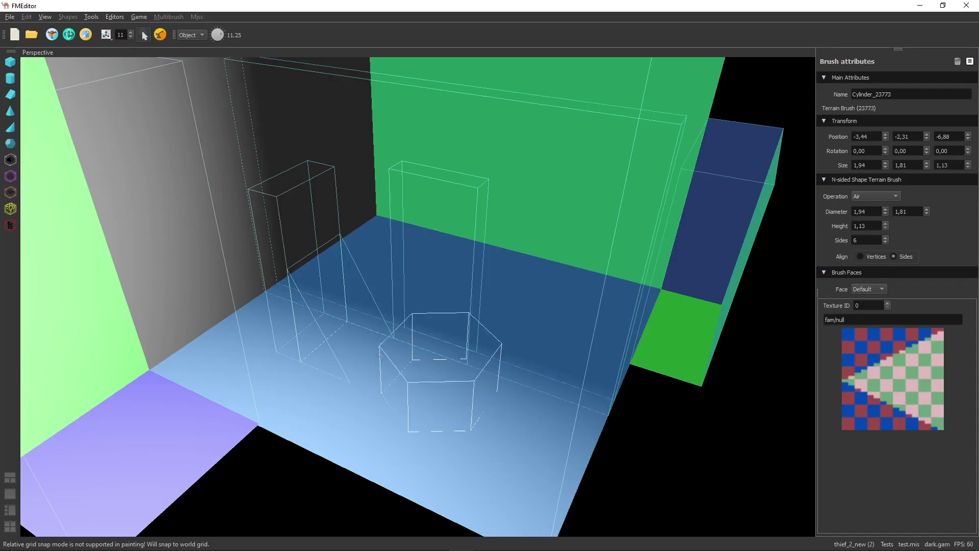
{"action": "scroll", "coordinate": [870, 241], "scroll_direction": "up", "scroll_amount": 4}
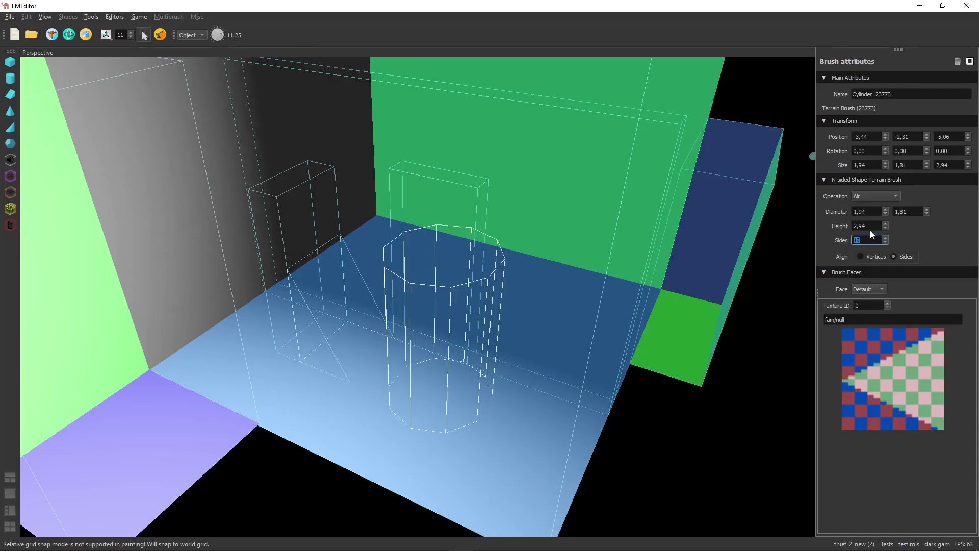
{"action": "left_click", "coordinate": [873, 199]}
{"action": "left_click", "coordinate": [877, 211]}
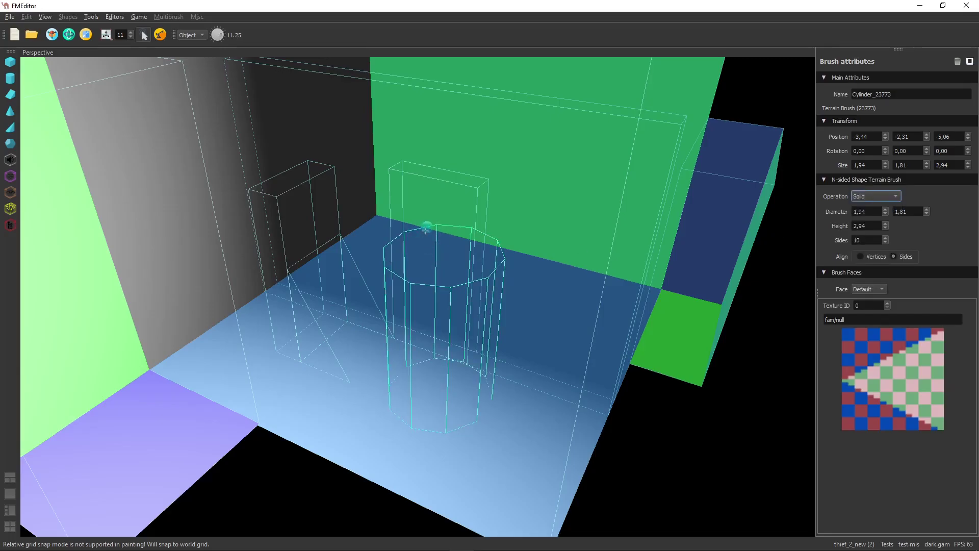
- Paint a six-sided air cylinder about 1.31 × 1.38 × 2.94 inside the solid cylinder and portalize the mission
{"action": "left_click", "coordinate": [11, 78]}
{"action": "mouse_move", "coordinate": [416, 232]}
{"action": "left_mouse_down"}
{"action": "mouse_move", "coordinate": [491, 275]}
{"action": "mouse_move", "coordinate": [459, 432]}
{"action": "left_mouse_up"}
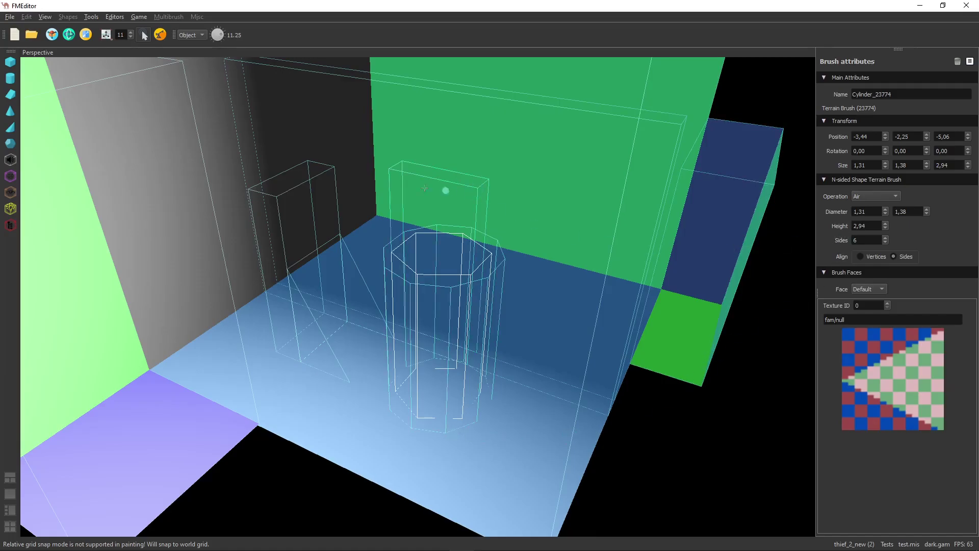
{"action": "left_click", "coordinate": [114, 17]}
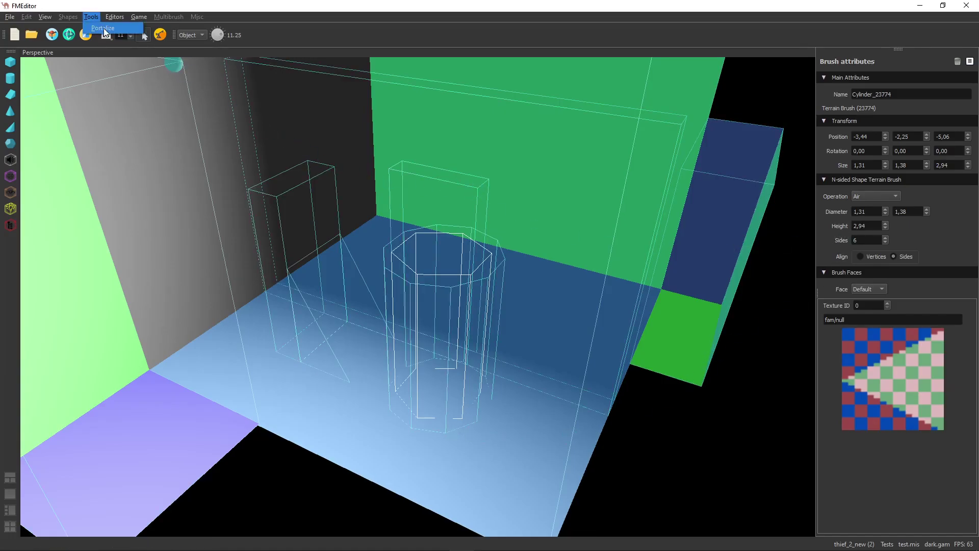
{"action": "left_click", "coordinate": [103, 29]}
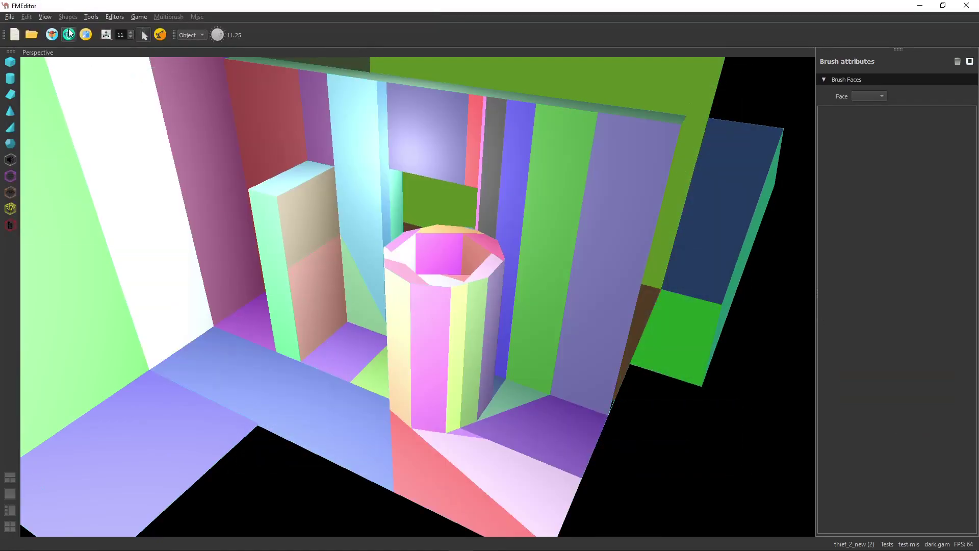
- Hide all wireframe layers and inspect the rebuilt test room from several angles
{"action": "left_click", "coordinate": [45, 17]}
{"action": "mouse_move", "coordinate": [97, 39]}
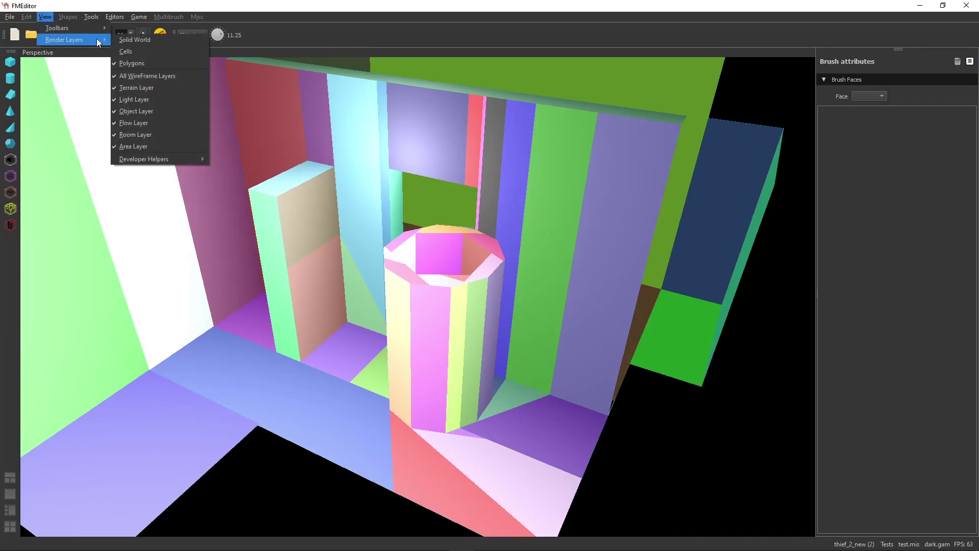
{"action": "left_click", "coordinate": [132, 72]}
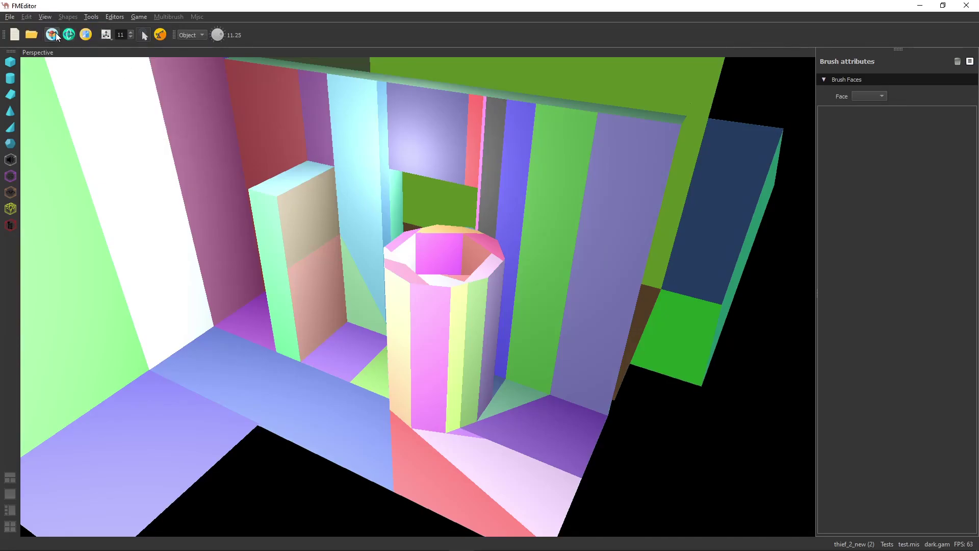
{"action": "middle_click_drag", "start_coordinate": [356, 373], "coordinate": [429, 378]}
{"action": "middle_click_drag", "start_coordinate": [309, 343], "coordinate": [476, 306]}
{"action": "middle_click_drag", "start_coordinate": [382, 338], "coordinate": [221, 266]}
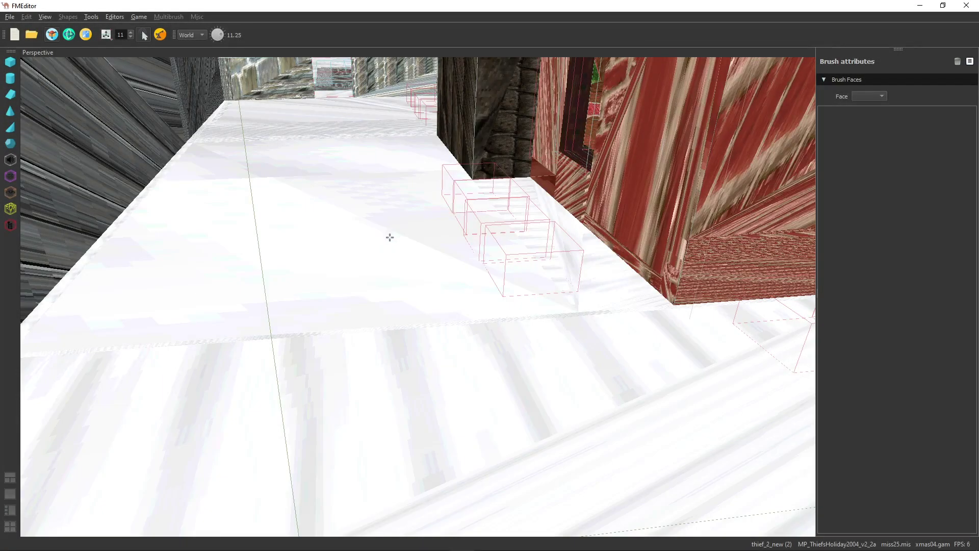
- Examine the textured house, snowy grounds and front porch of the MP_ThiefsHoliday2004_v2_2a mission miss25.mis from outside and close up
{"action": "middle_click_drag", "start_coordinate": [389, 237], "coordinate": [526, 232]}
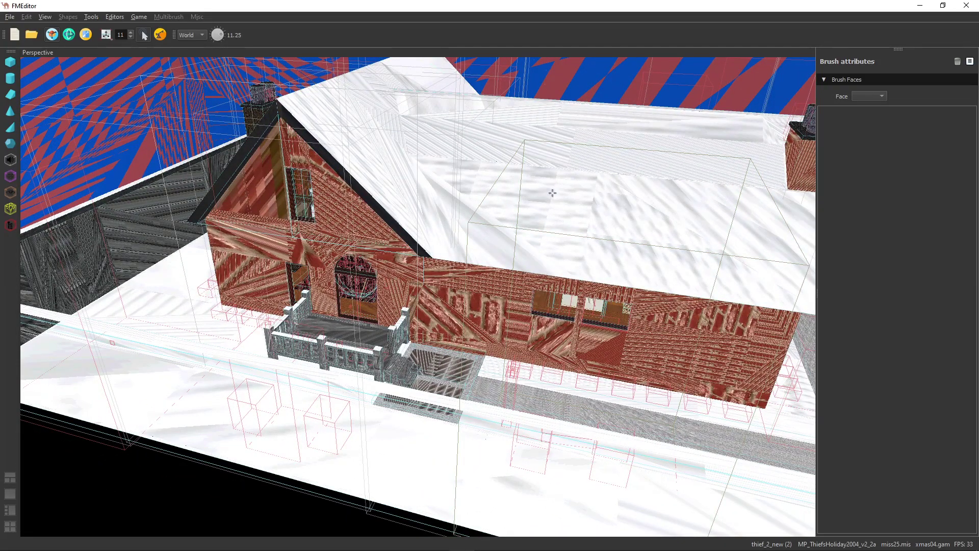
{"action": "middle_click_drag", "start_coordinate": [562, 211], "coordinate": [439, 218]}
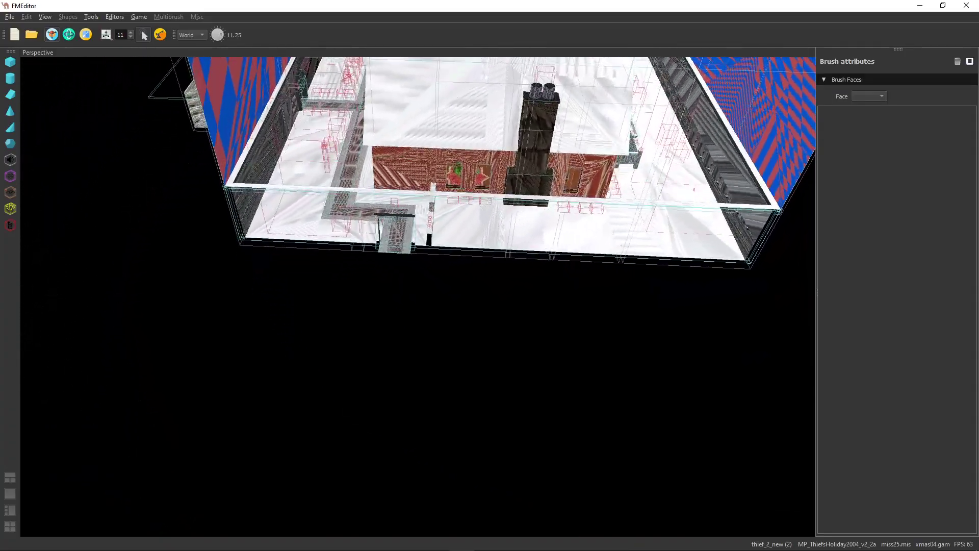
{"action": "middle_click_drag", "start_coordinate": [454, 237], "coordinate": [436, 325]}
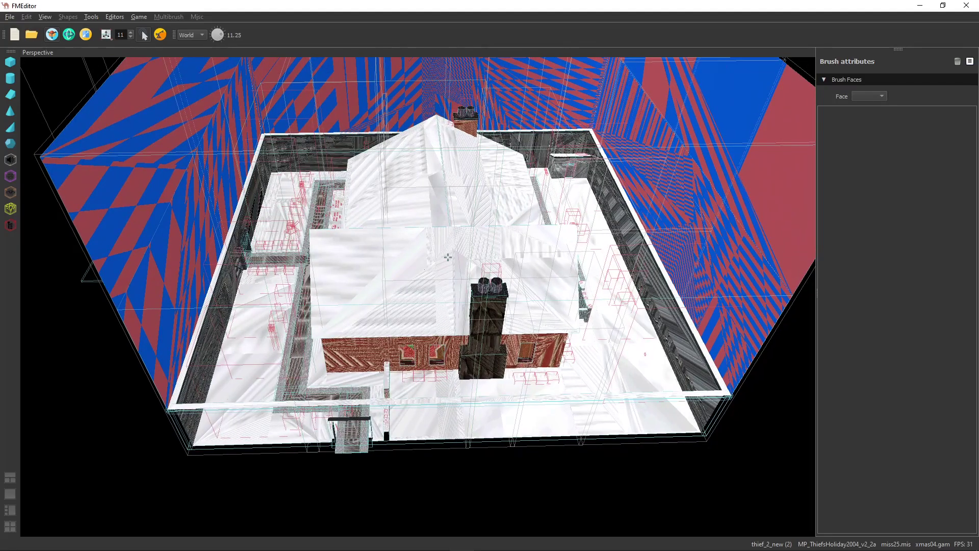
{"action": "middle_click_drag", "start_coordinate": [404, 255], "coordinate": [419, 212]}
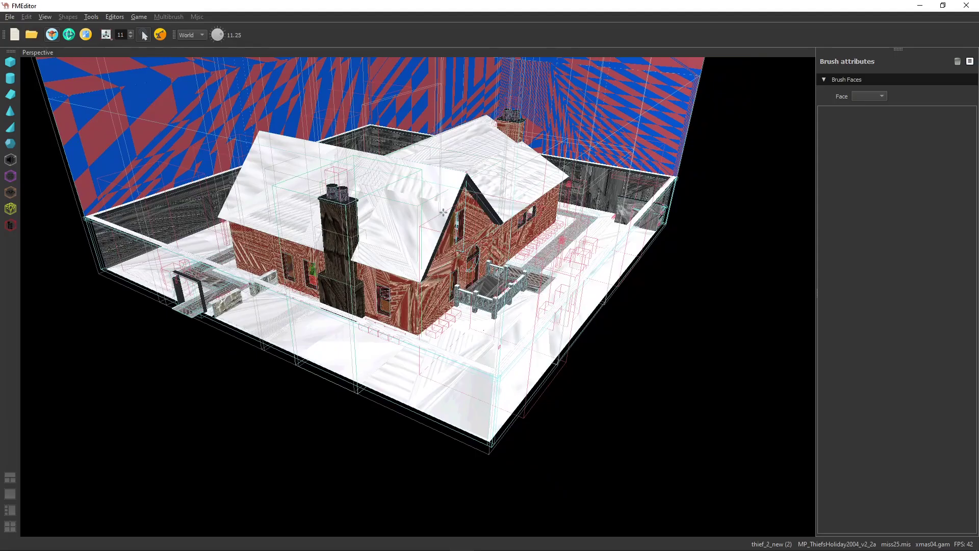
{"action": "middle_click_drag", "start_coordinate": [408, 230], "coordinate": [334, 229]}
{"action": "middle_click_drag", "start_coordinate": [470, 217], "coordinate": [510, 158]}
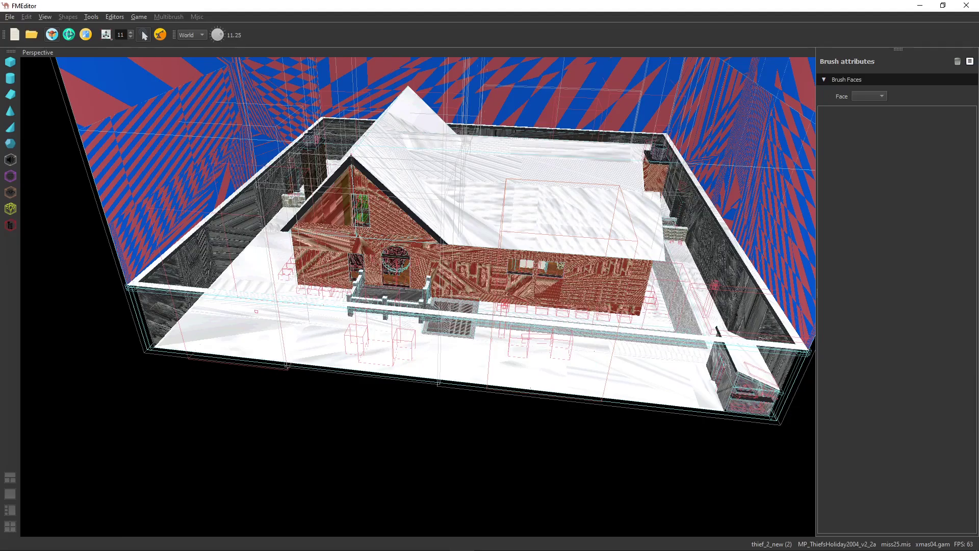
{"action": "scroll", "coordinate": [407, 267], "scroll_direction": "up", "scroll_amount": 10}
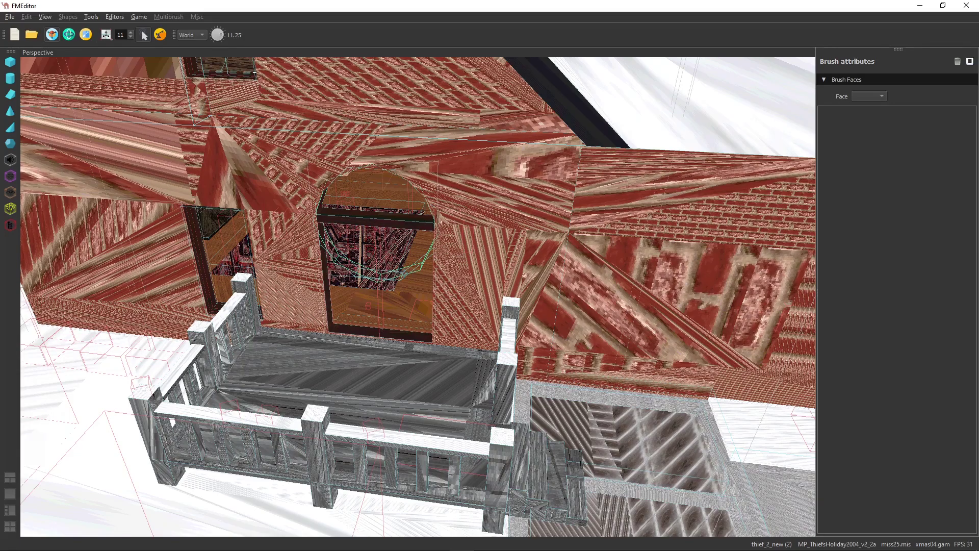
{"action": "mouse_move", "coordinate": [393, 263]}
{"action": "middle_mouse_down"}
{"action": "mouse_move", "coordinate": [392, 250]}
{"action": "mouse_move", "coordinate": [390, 265]}
{"action": "middle_mouse_up"}
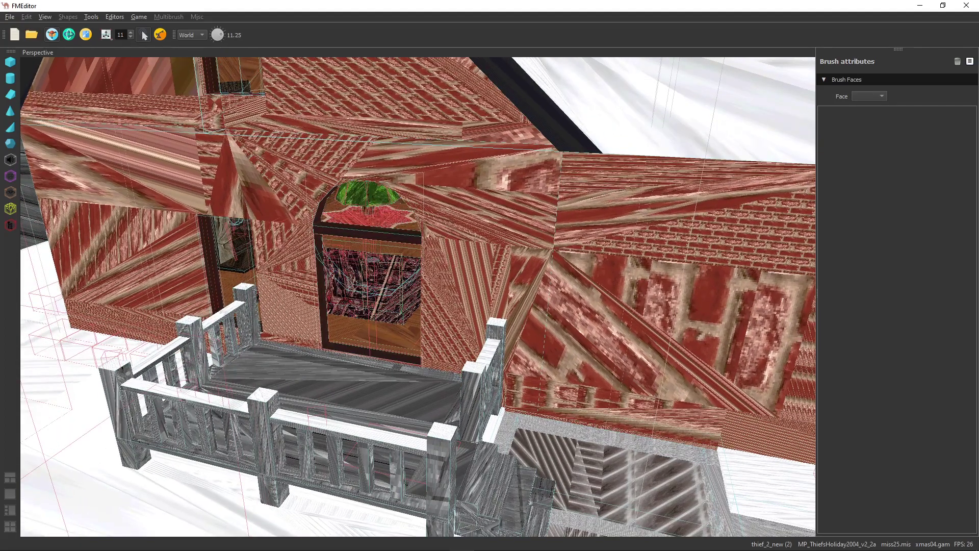
- Hide the Solid World layer to inspect the house's wireframes alone, and show the layer again
{"action": "left_click", "coordinate": [44, 17]}
{"action": "mouse_move", "coordinate": [67, 39]}
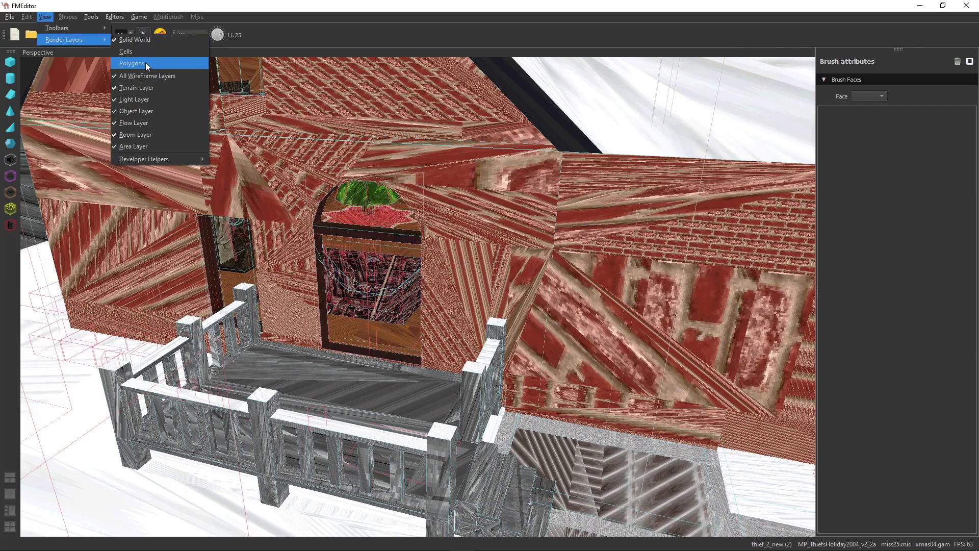
{"action": "left_click", "coordinate": [136, 41]}
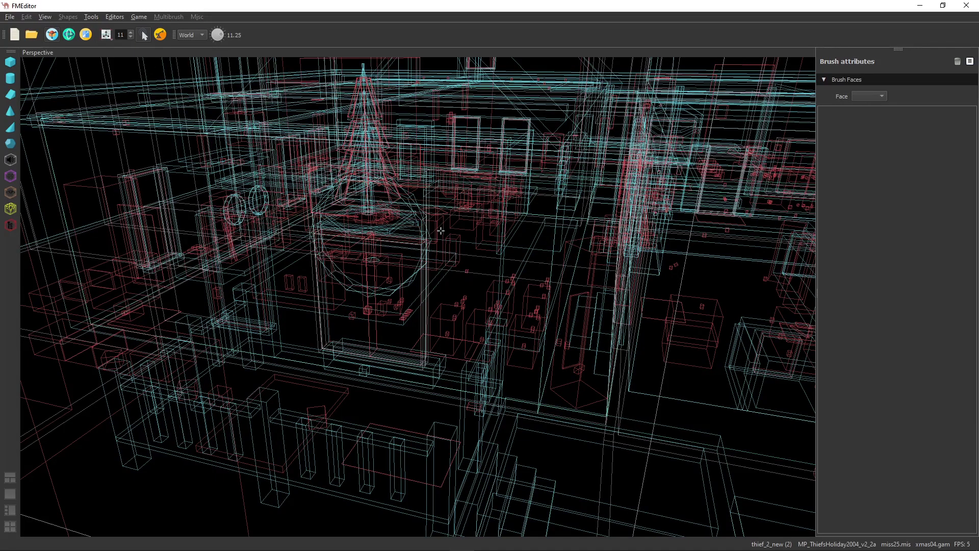
{"action": "left_click", "coordinate": [44, 18]}
{"action": "mouse_move", "coordinate": [61, 39]}
{"action": "left_click", "coordinate": [133, 39]}
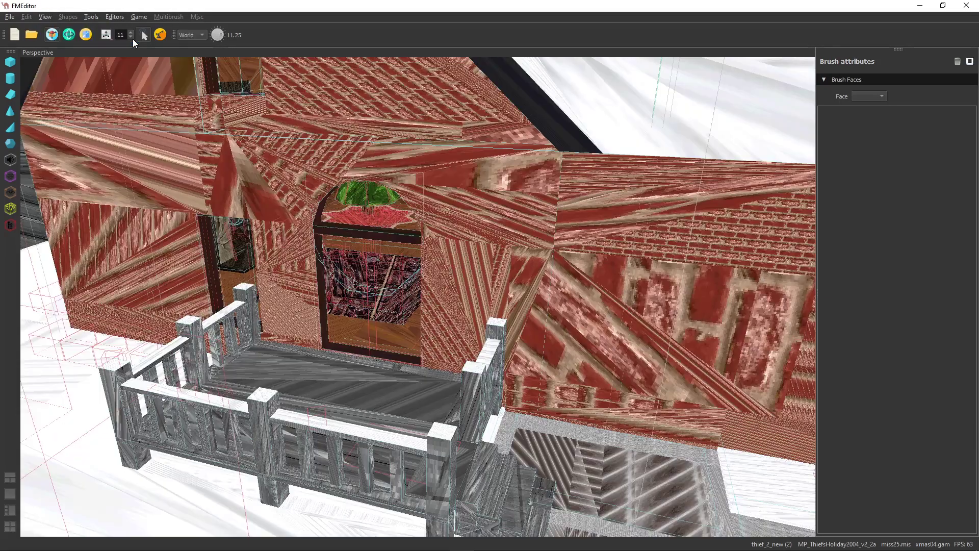